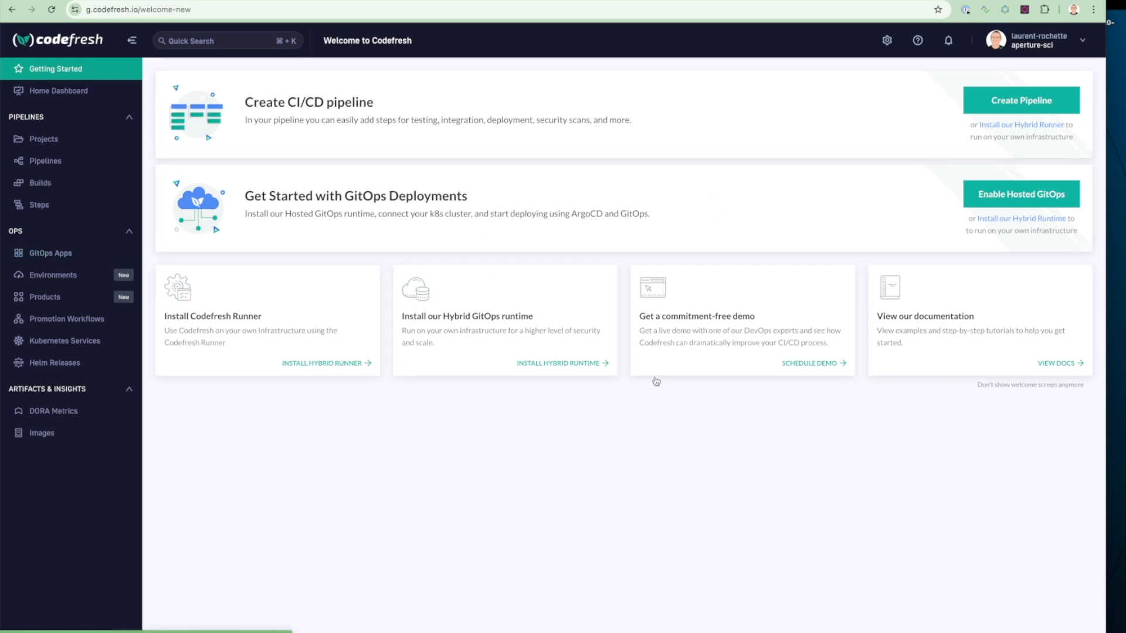
Visit the projects and pipelines pages, ending on the GitOps applications list.
left_click(51, 140)
left_click(53, 160)
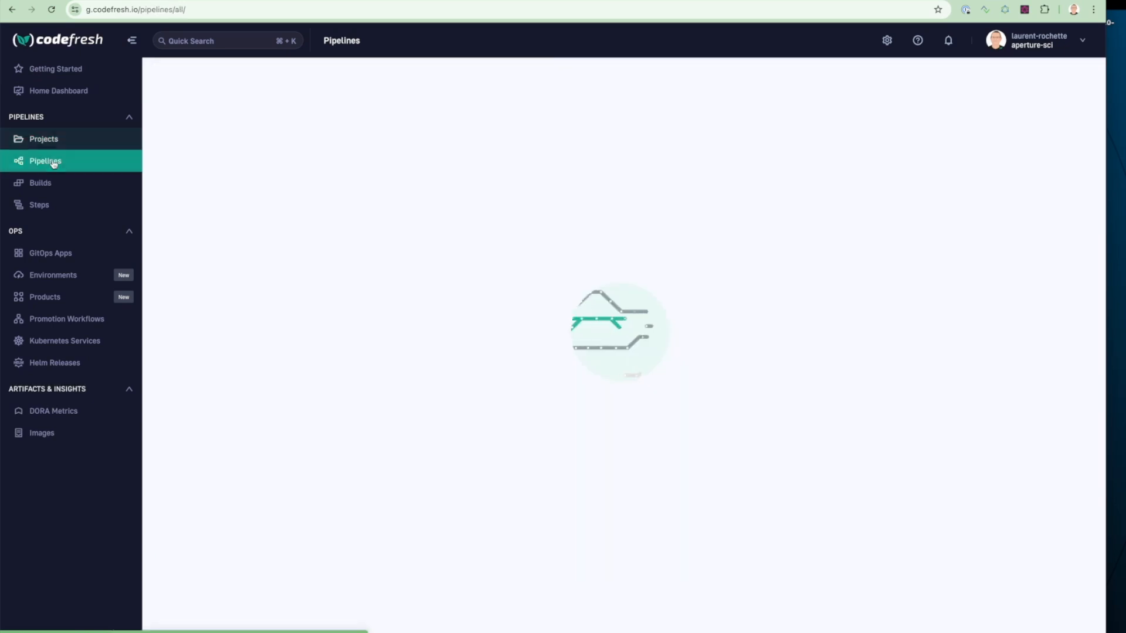
left_click(52, 254)
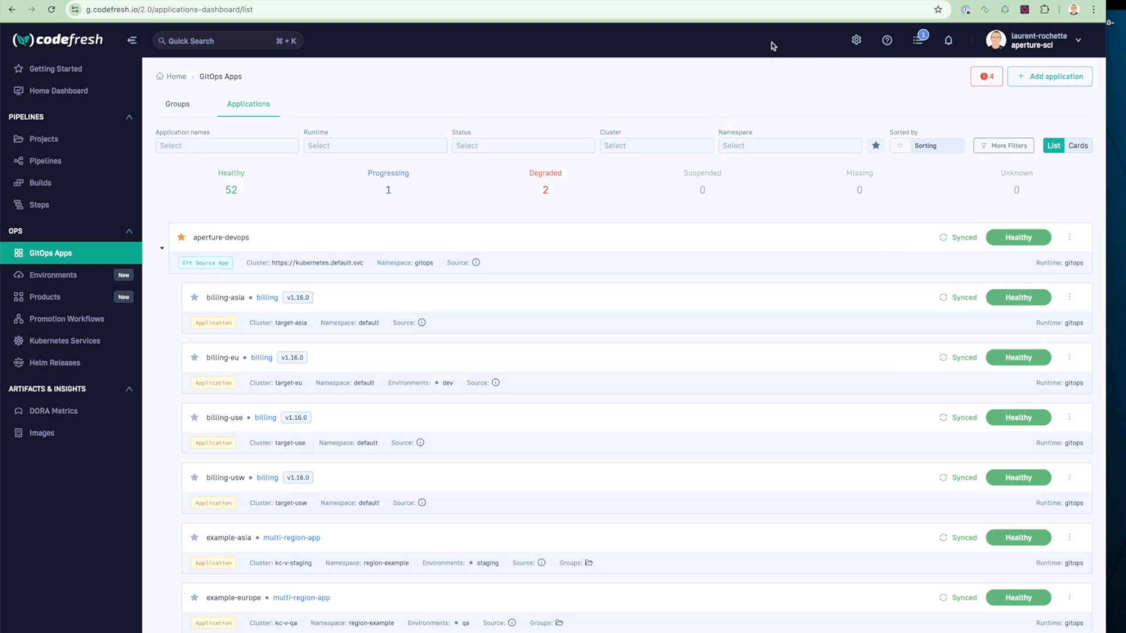
Run a quick search for "build" and another for "variab", closing the search when finished.
left_click(207, 41)
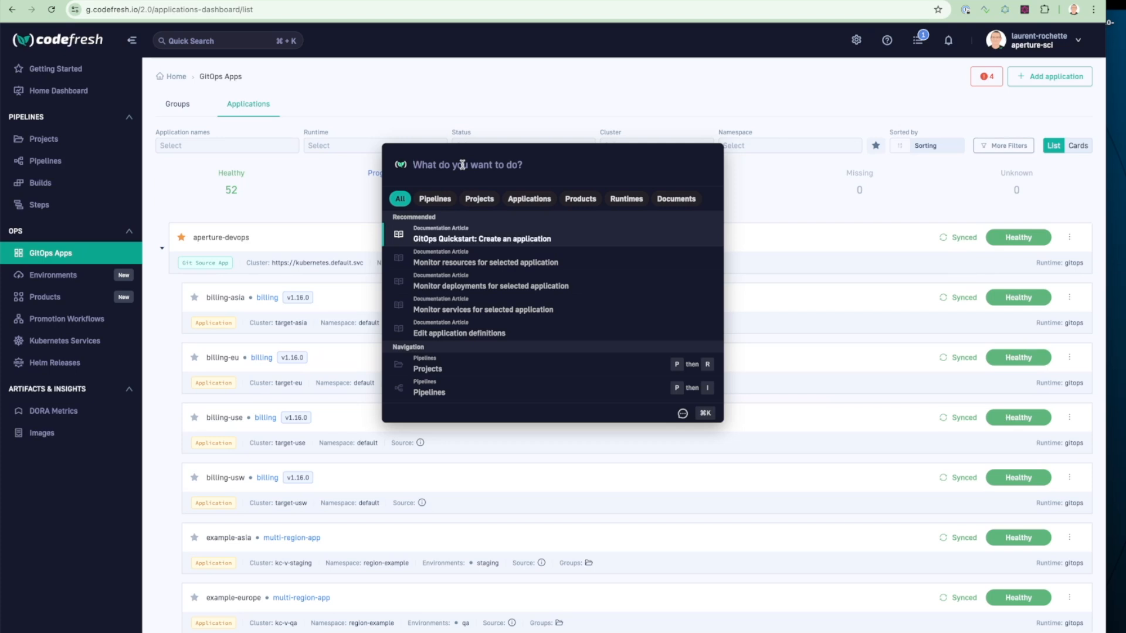
type("build")
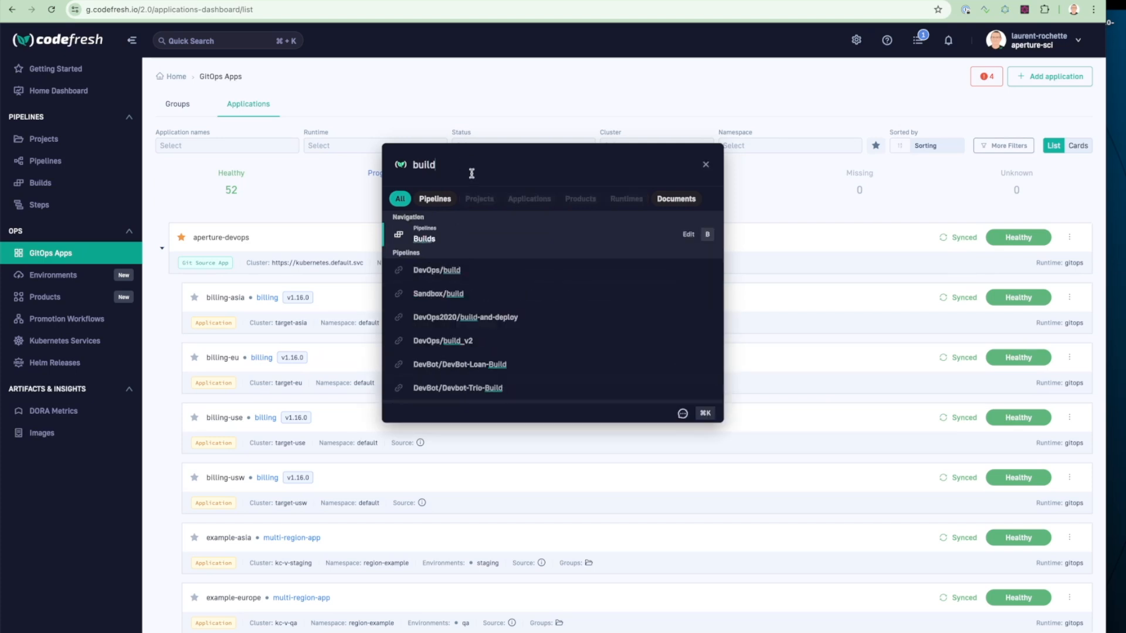
double_click(483, 172)
type("variab")
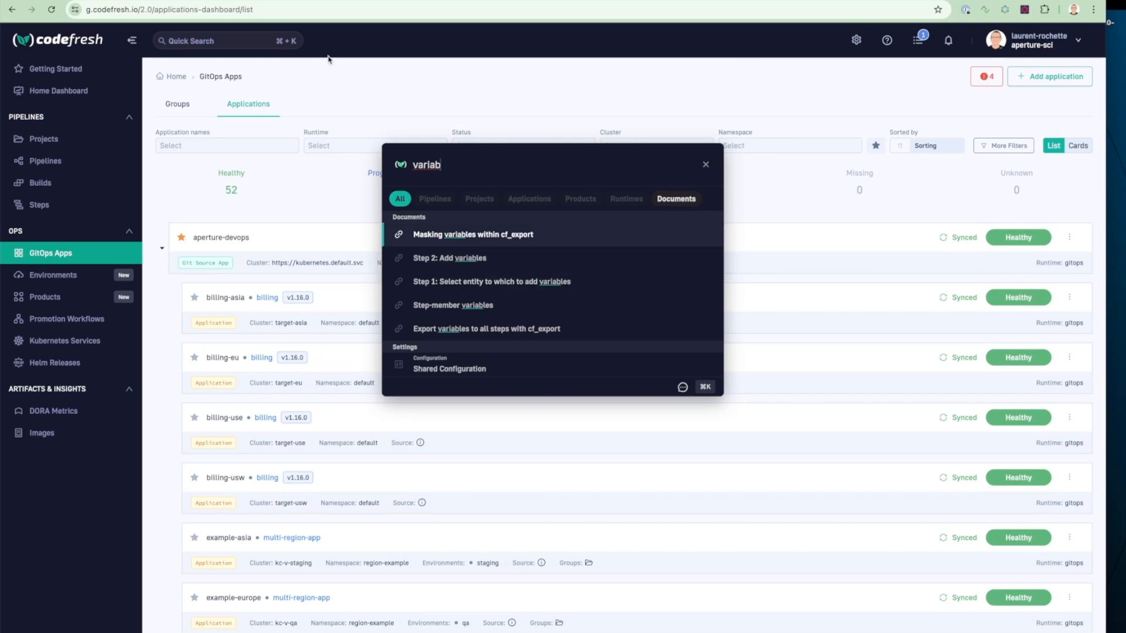
left_click(704, 167)
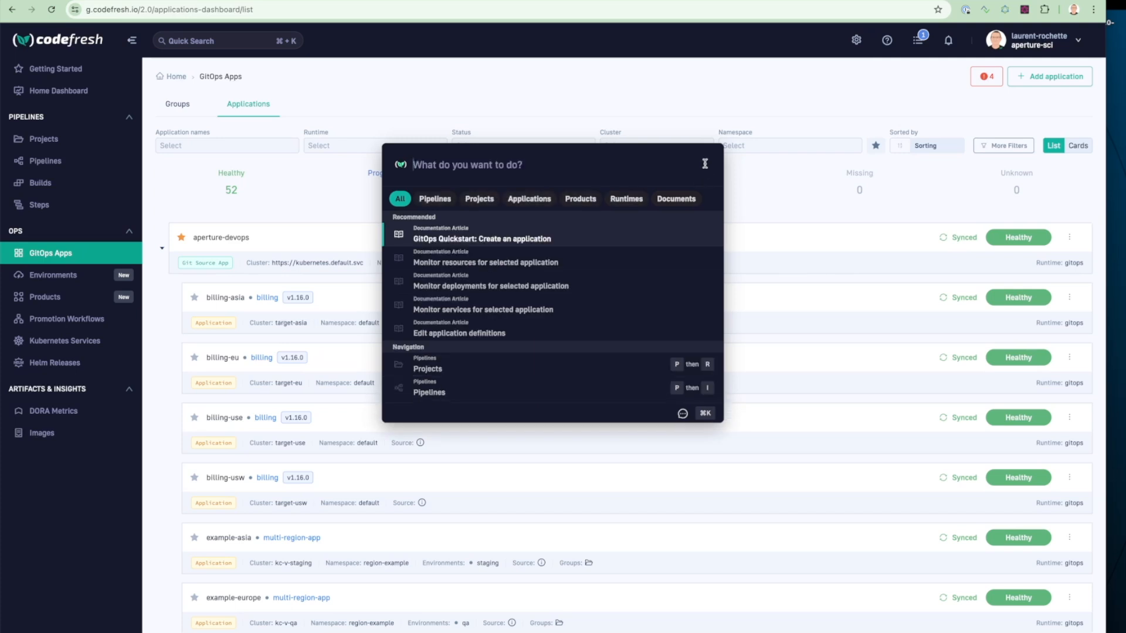
left_click(864, 54)
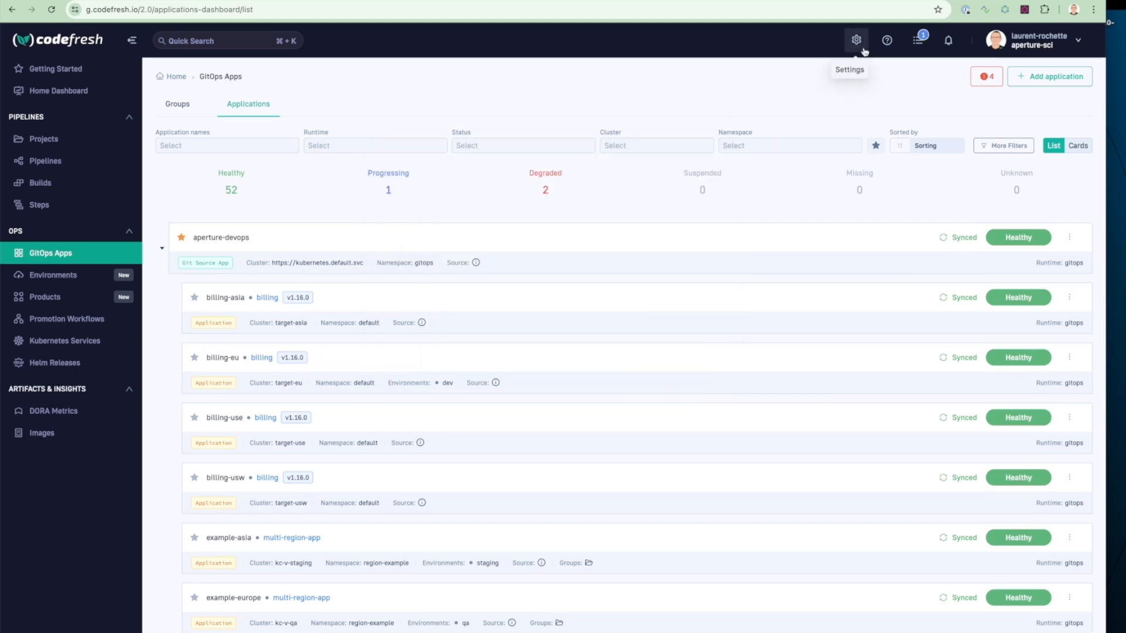
left_click(857, 43)
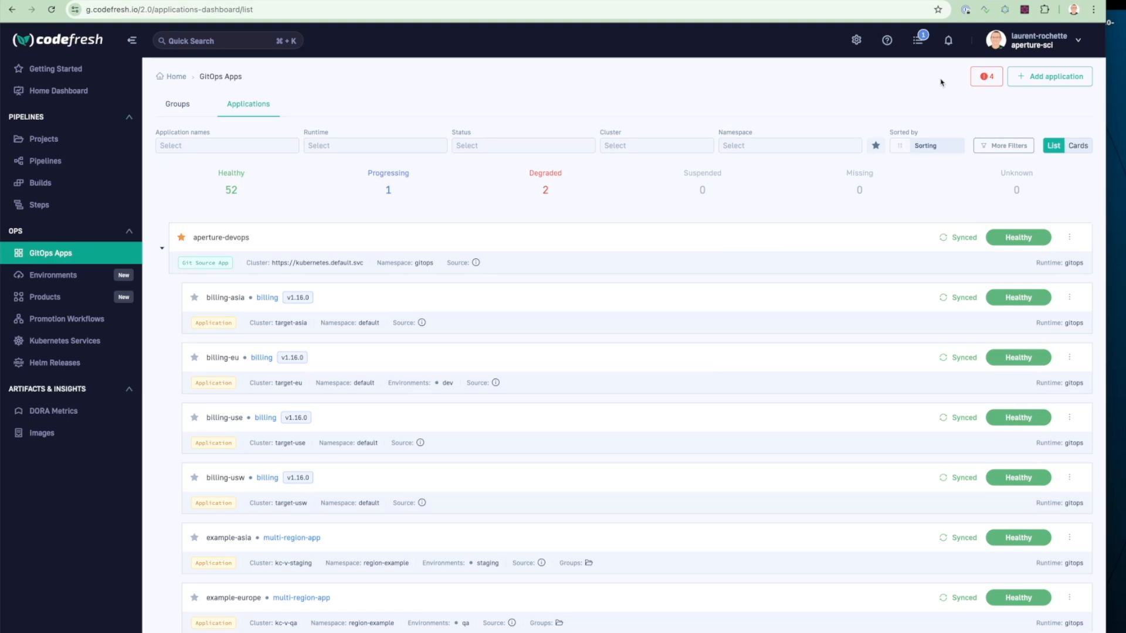
Look through the What's new in Codefresh announcements, including the June Release Notes, and close them.
left_click(950, 41)
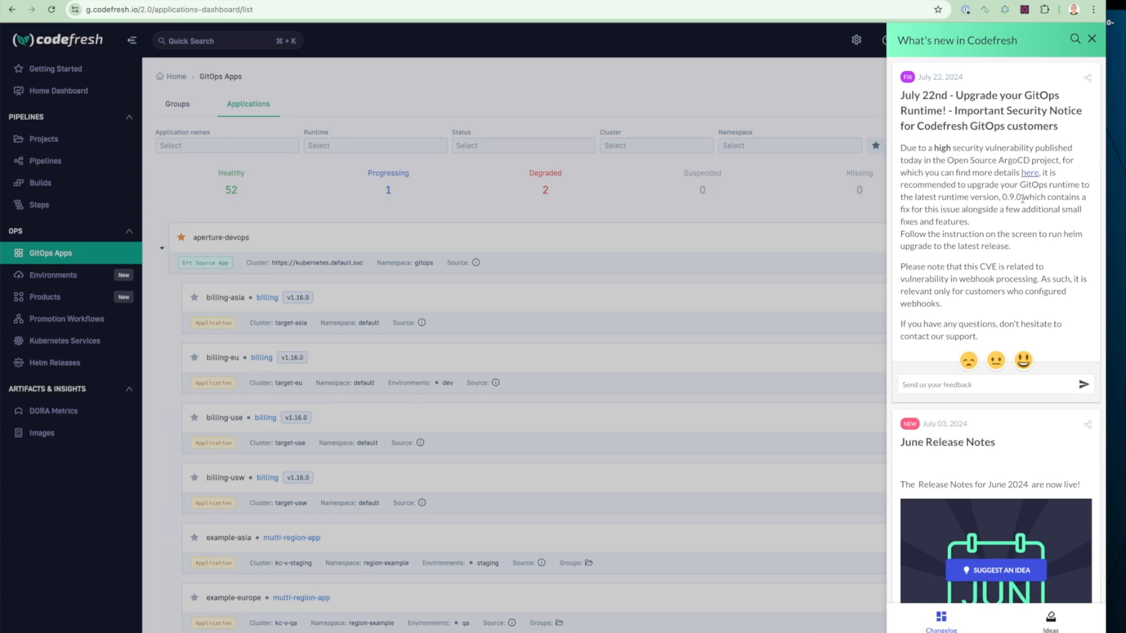
scroll(1022, 199, "down", 7)
scroll(999, 254, "down", 5)
scroll(998, 255, "up", 5)
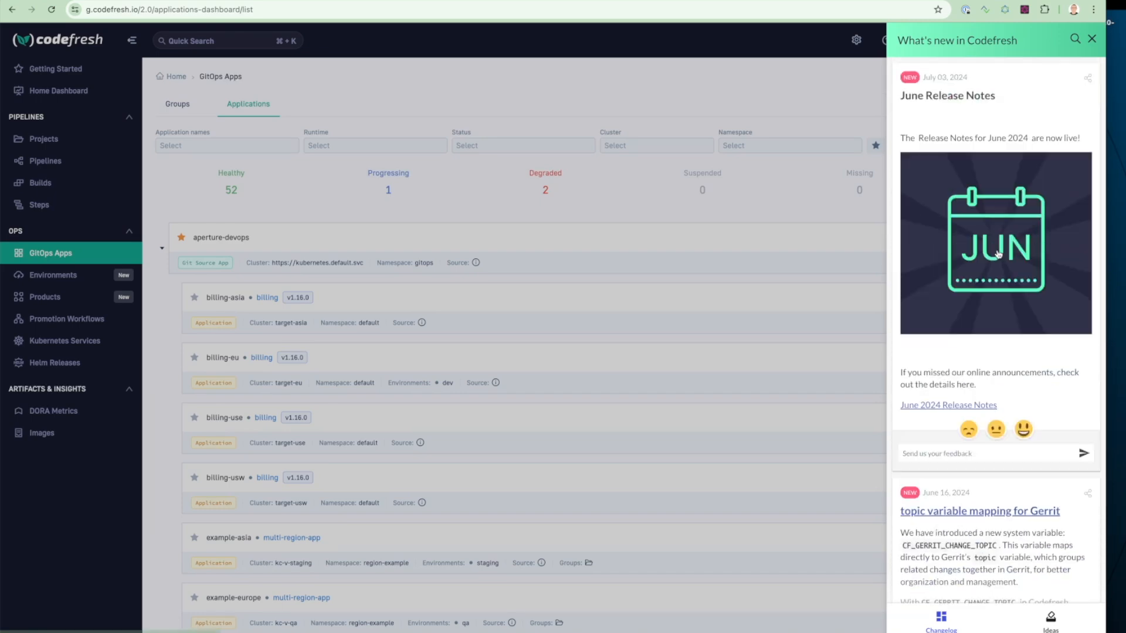
scroll(999, 255, "up", 7)
left_click(1094, 40)
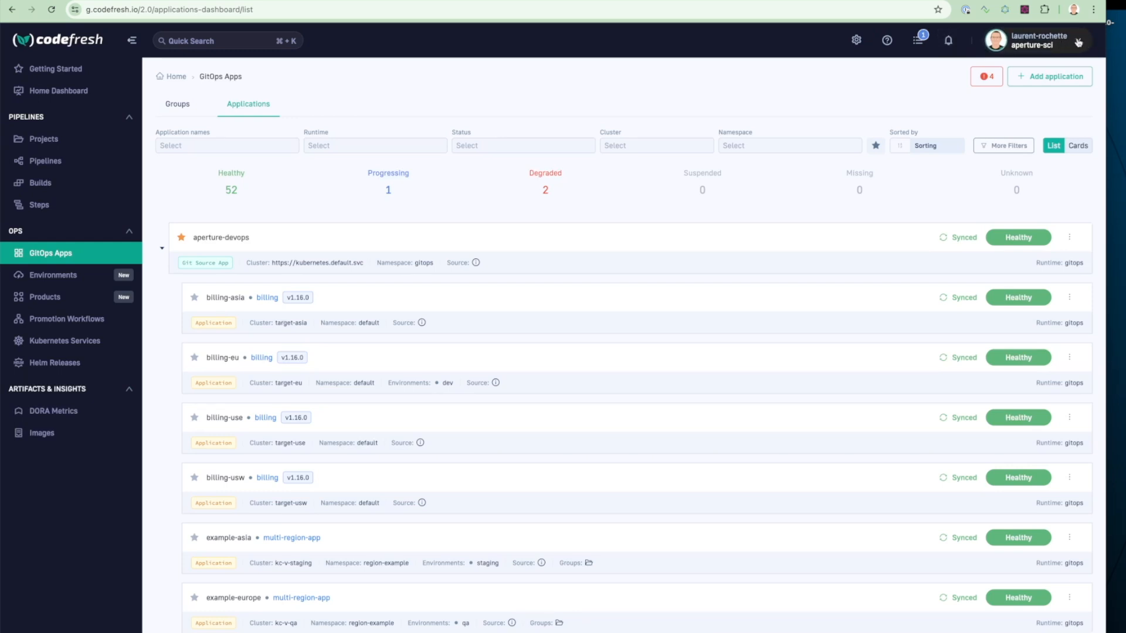
Turn off the display of the welcome screen in the user settings and save the change.
left_click(1078, 41)
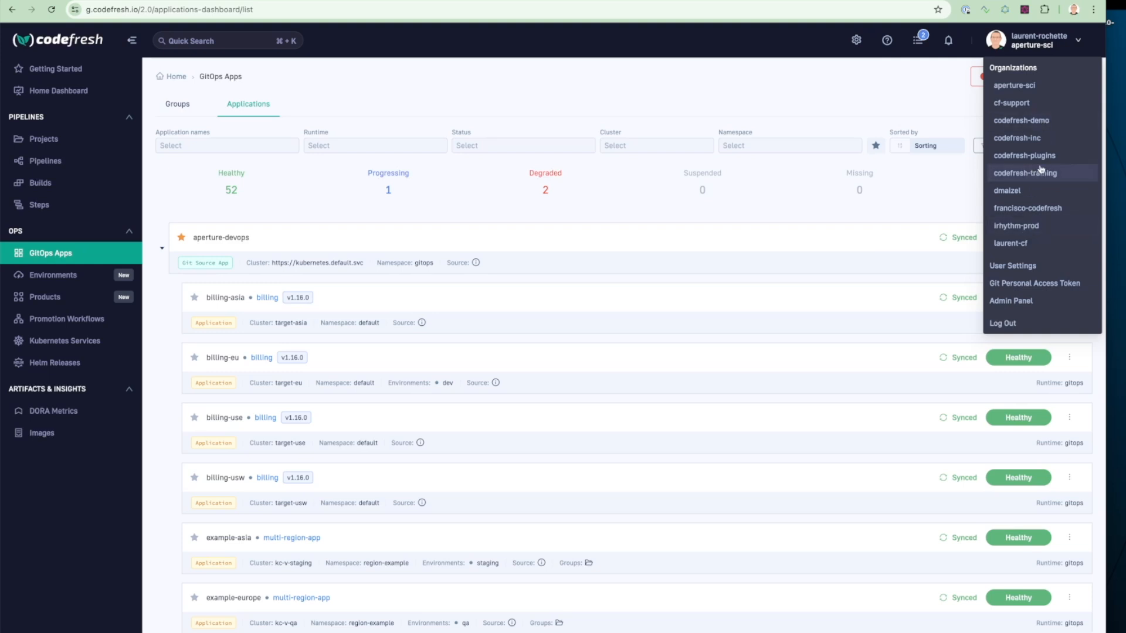
left_click(1024, 286)
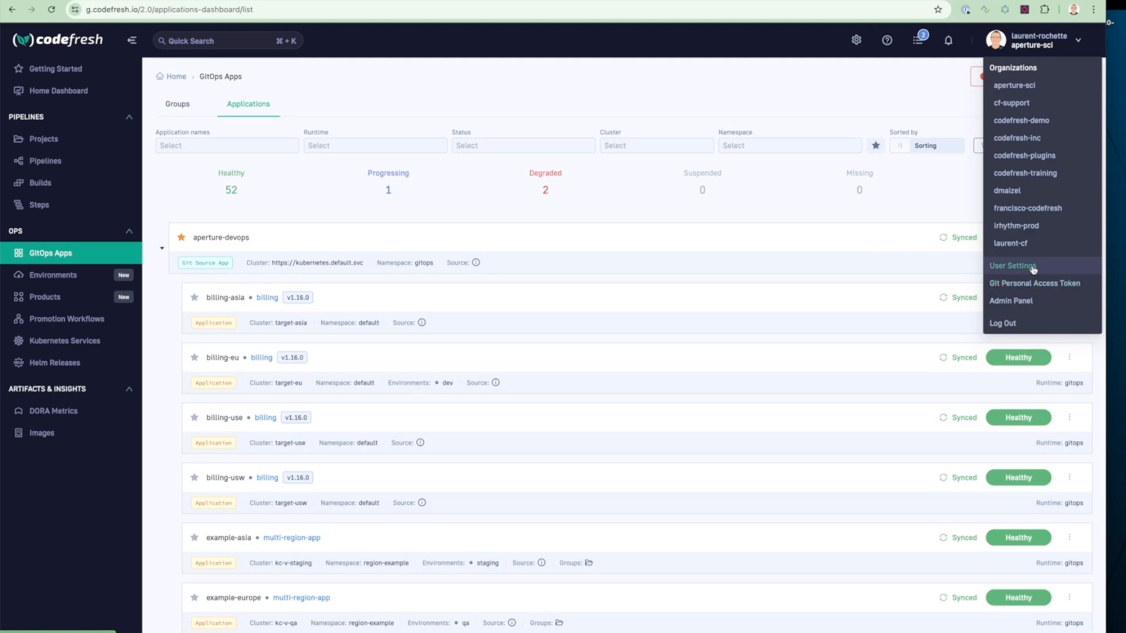
left_click(1033, 268)
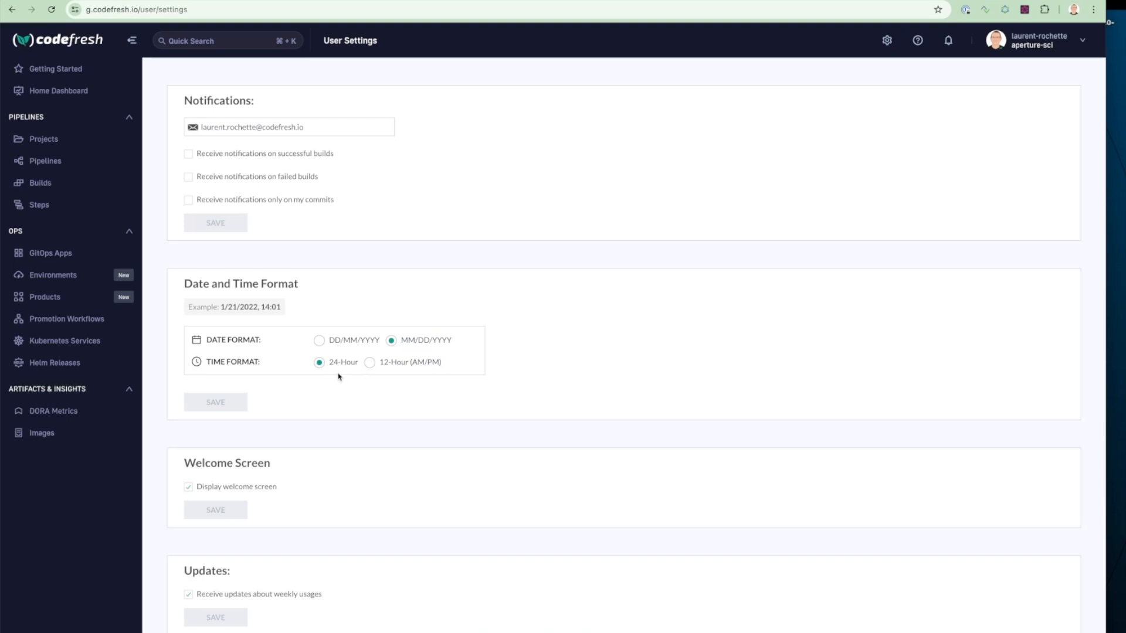
scroll(344, 372, "down", 4)
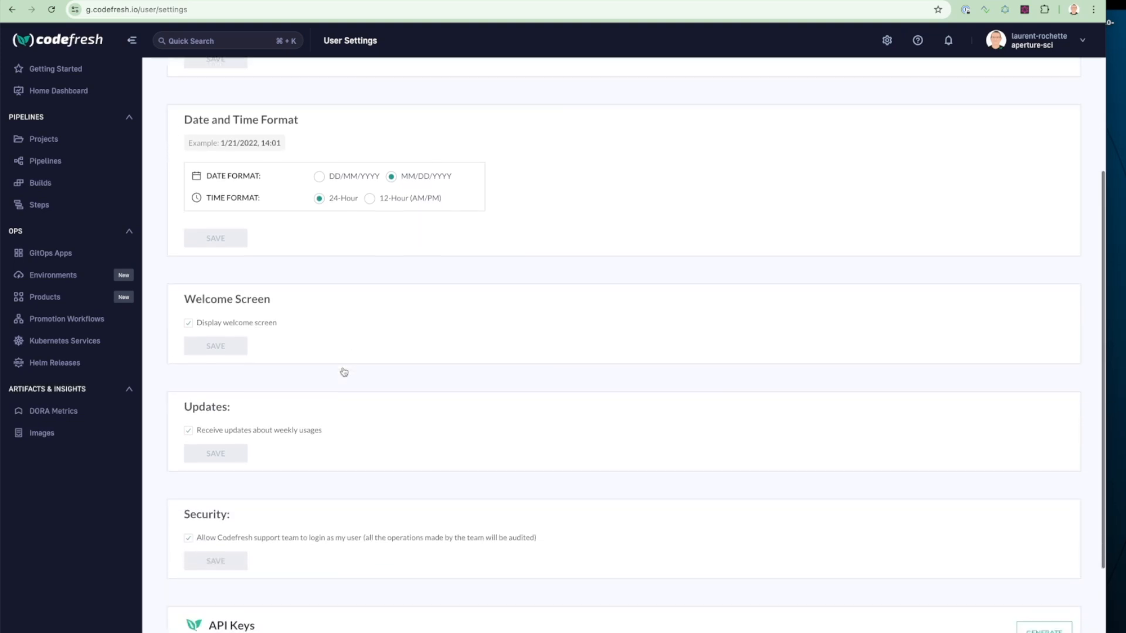
left_click(189, 275)
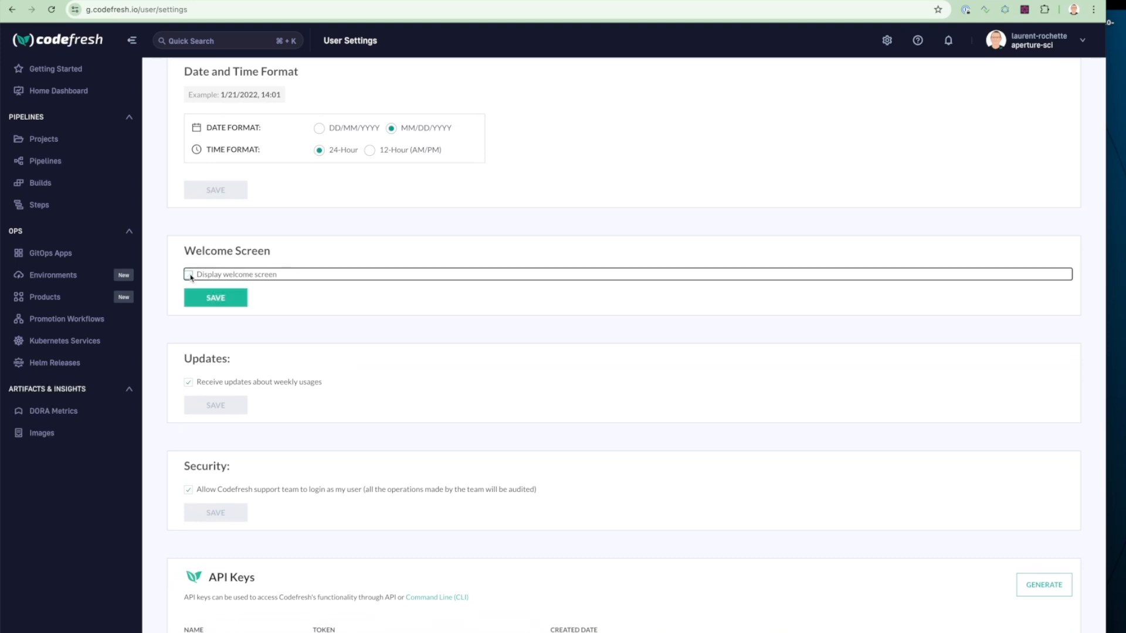
left_click(222, 303)
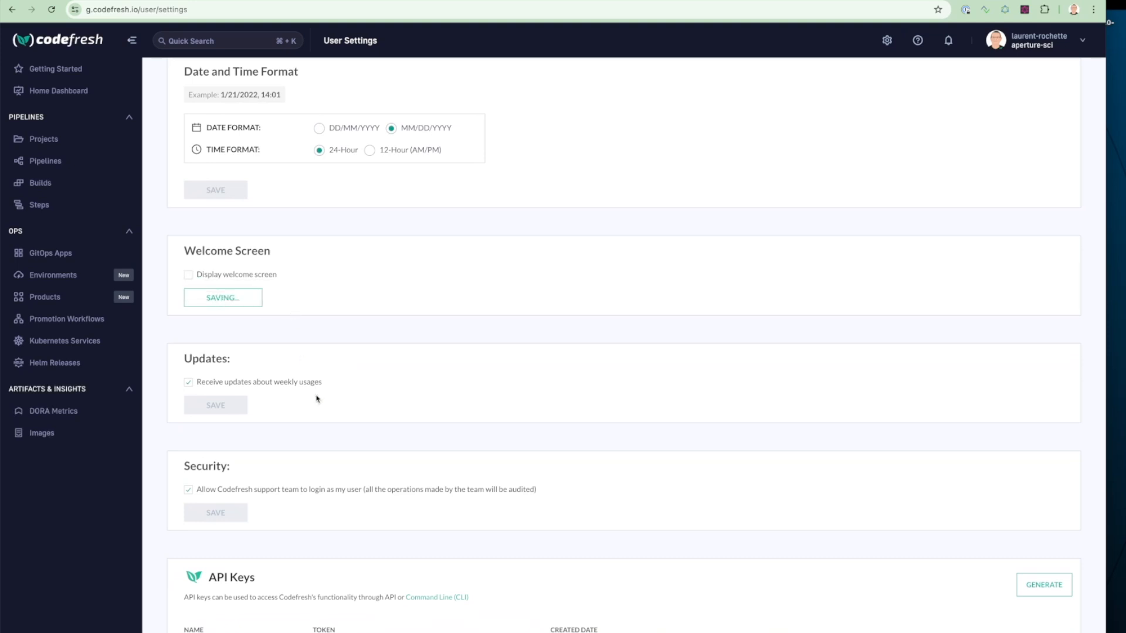
scroll(317, 399, "down", 1)
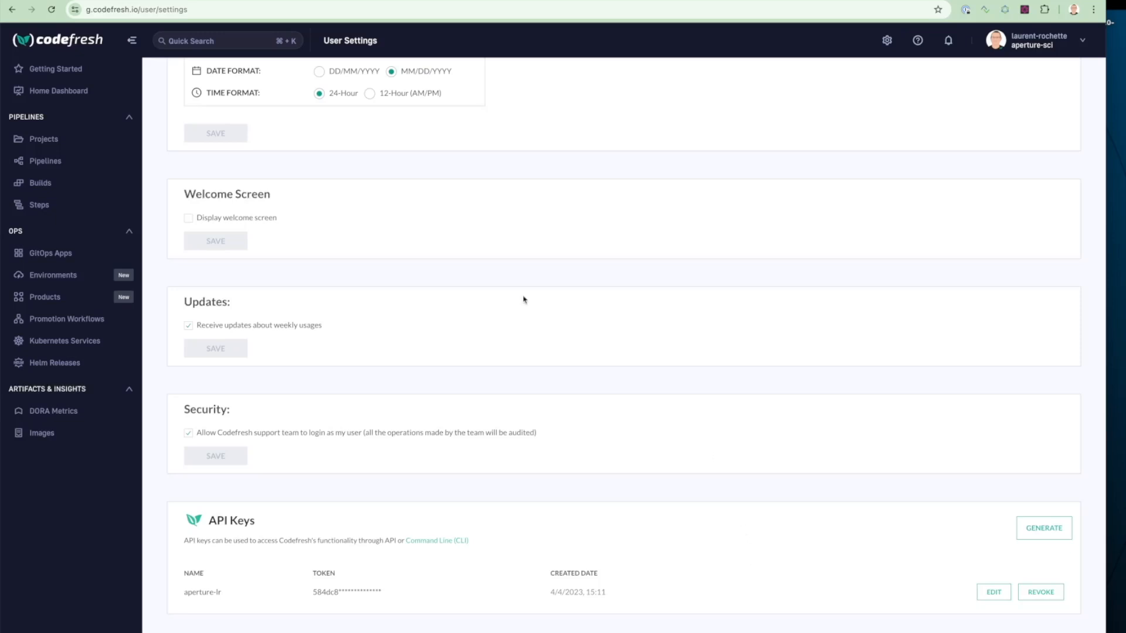
Review the GitOps and Pipelines sections of the home dashboard, then view the DORA metrics.
left_click(62, 92)
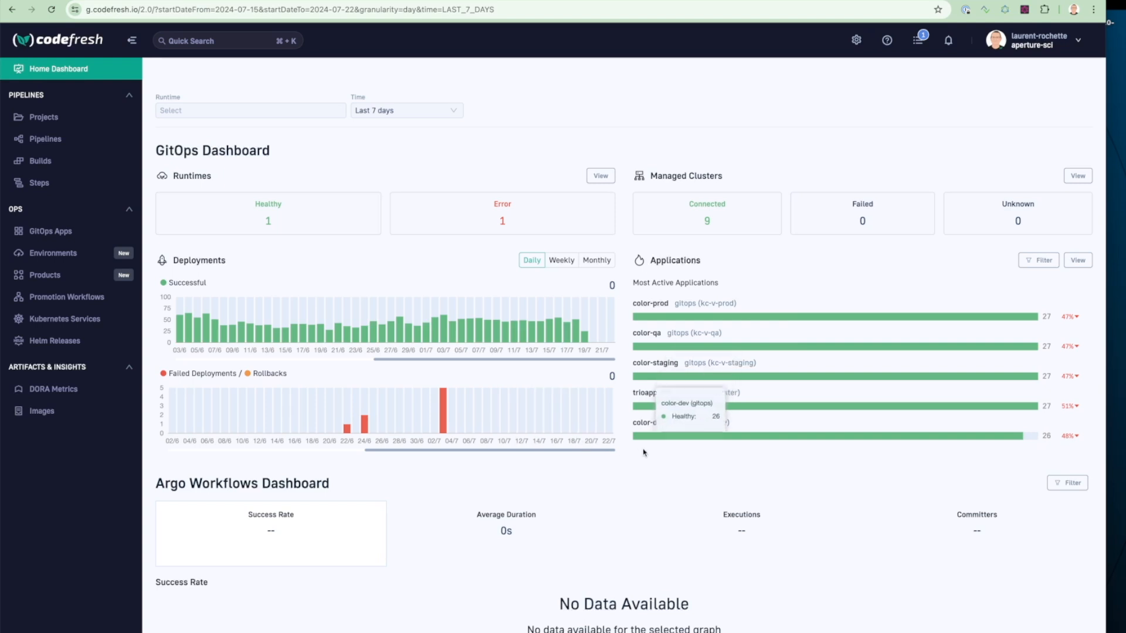
scroll(644, 453, "down", 10)
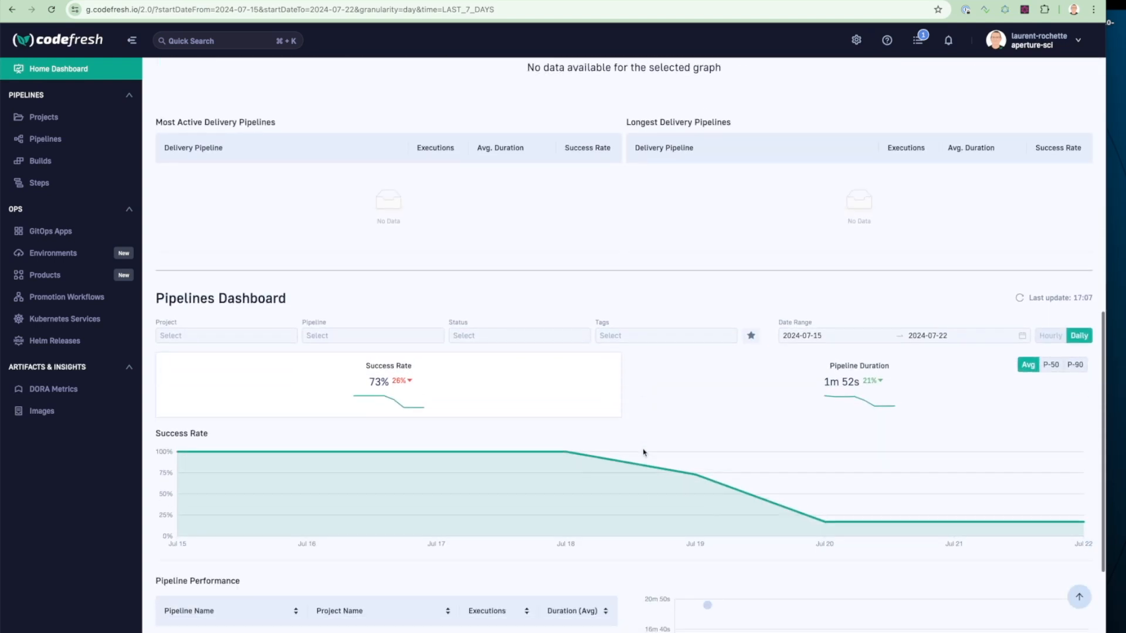
scroll(643, 453, "down", 3)
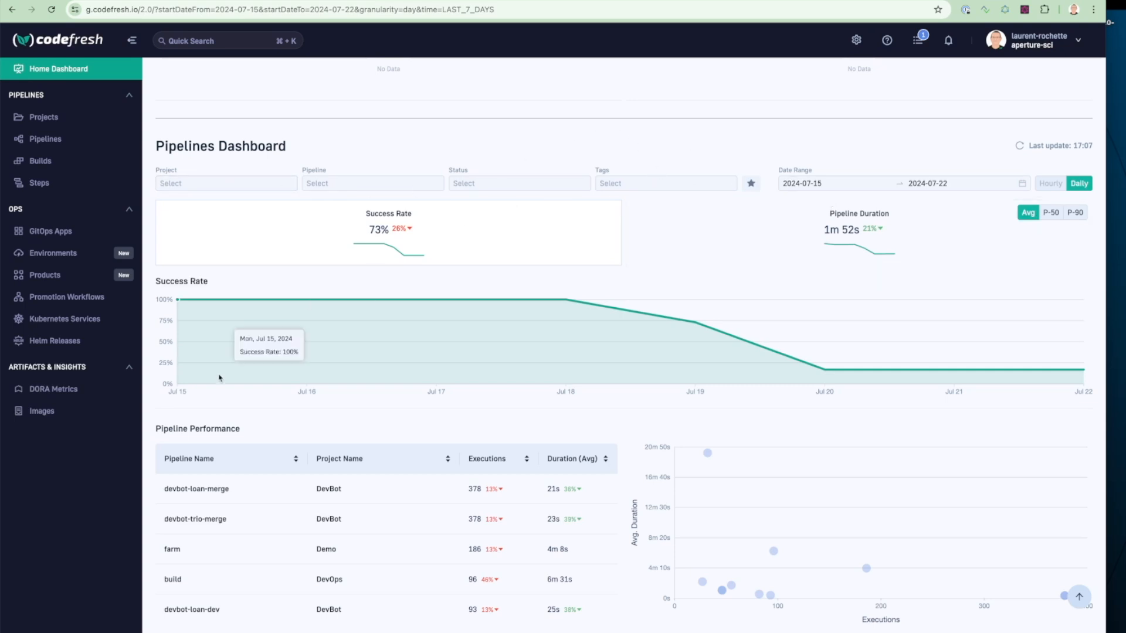
left_click(65, 391)
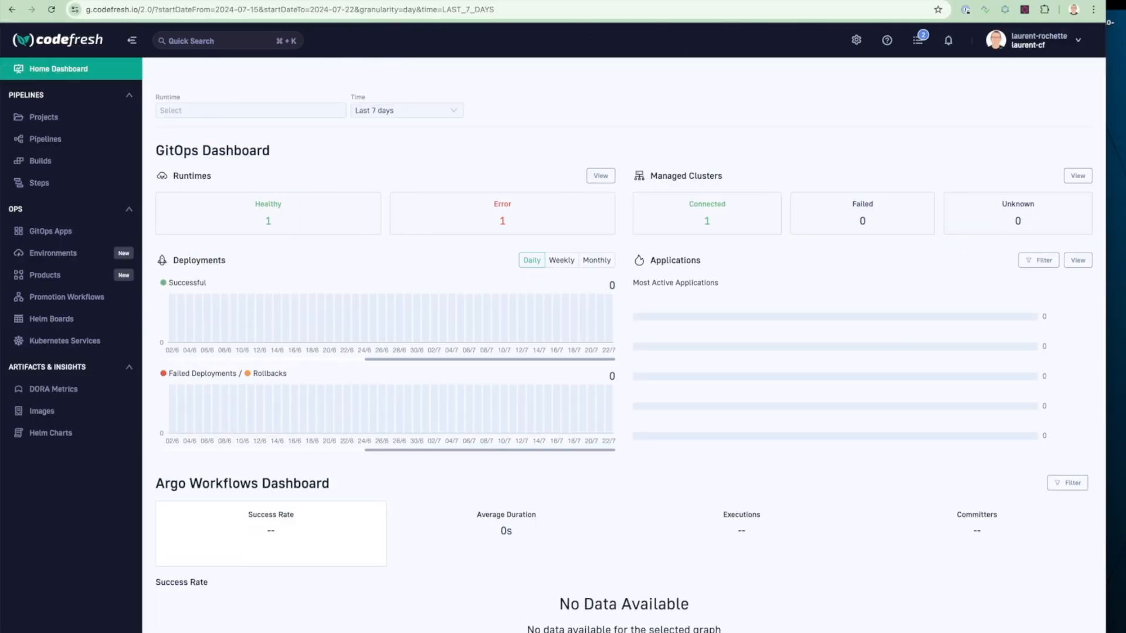
Filter the projects list to favorites matching "Demo" and show the additional actions of project demo192.
left_click(46, 120)
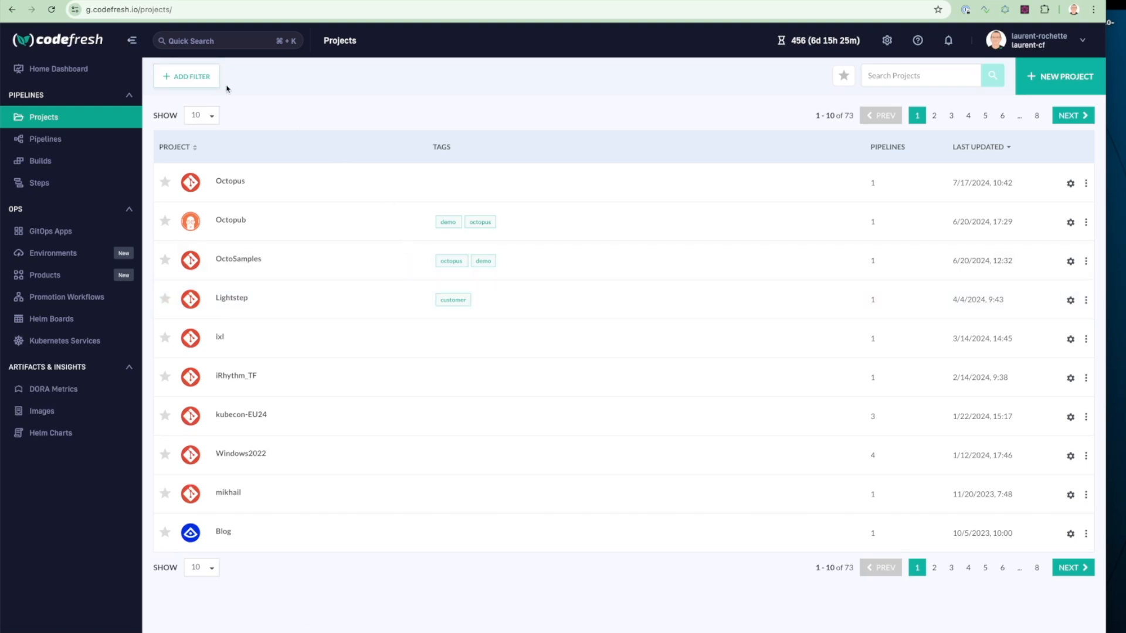
left_click(843, 79)
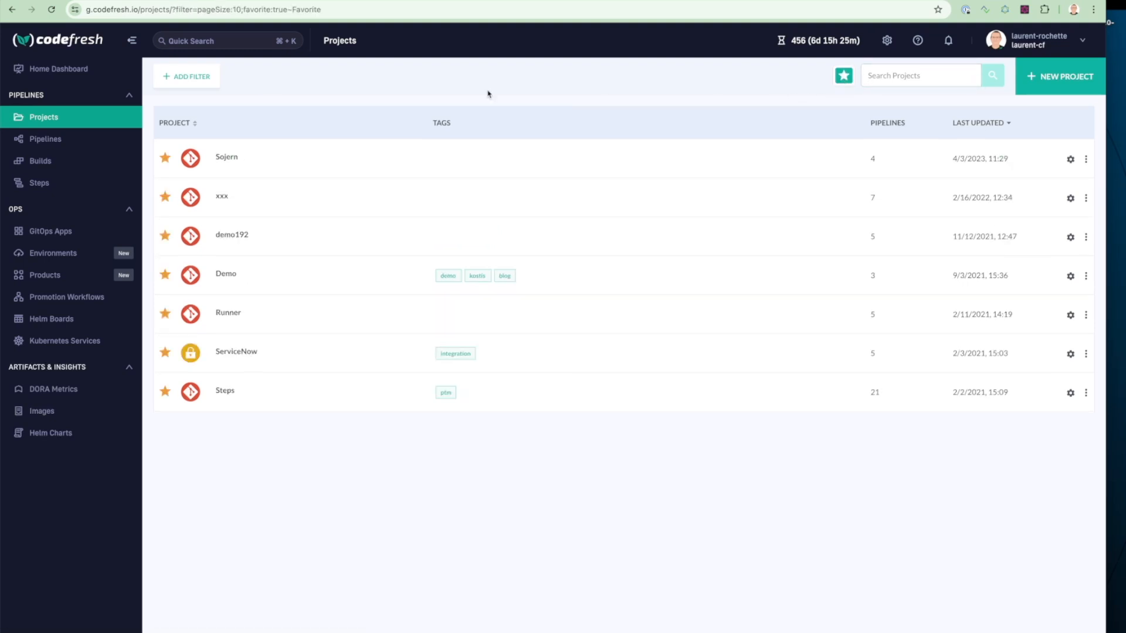
left_click(202, 75)
left_click(904, 75)
type("Demo")
key("Return")
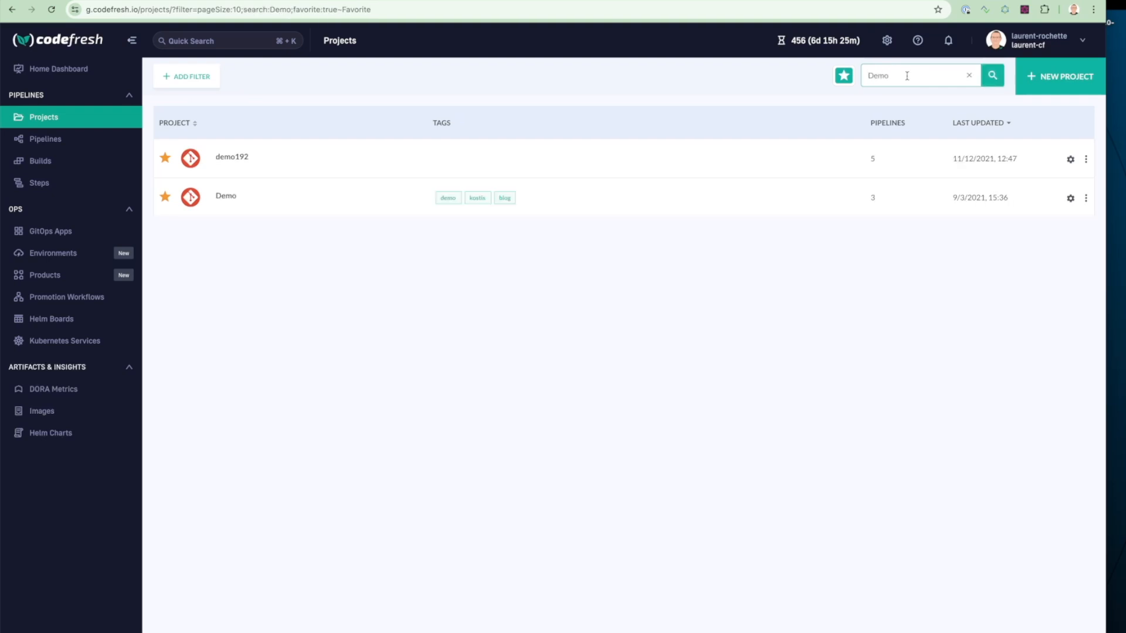
left_click(265, 152)
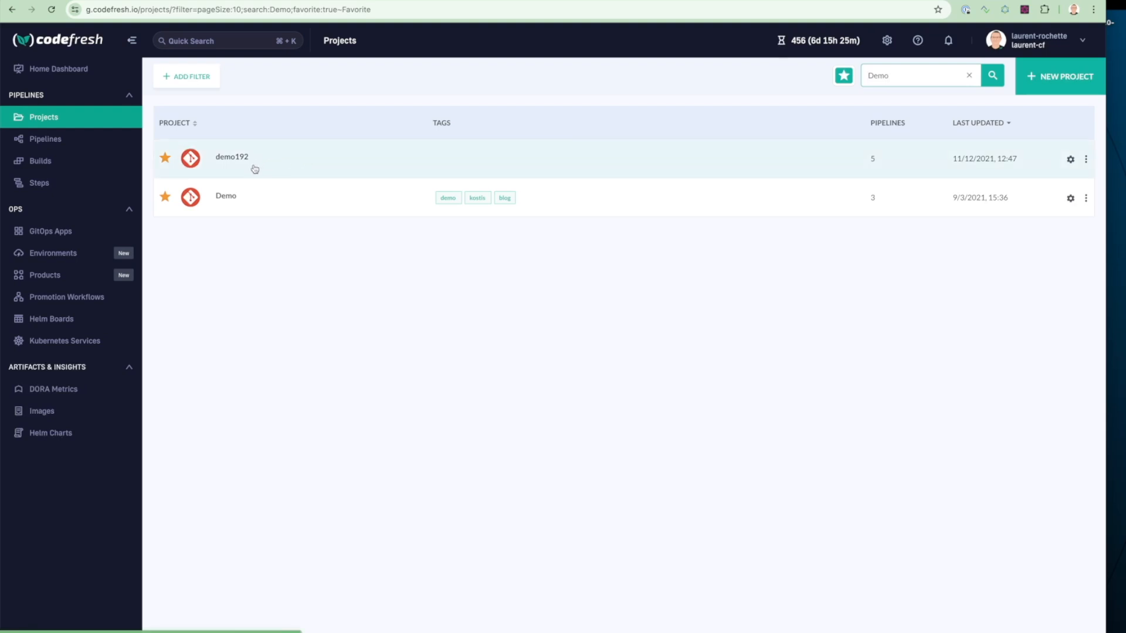
left_click(1086, 161)
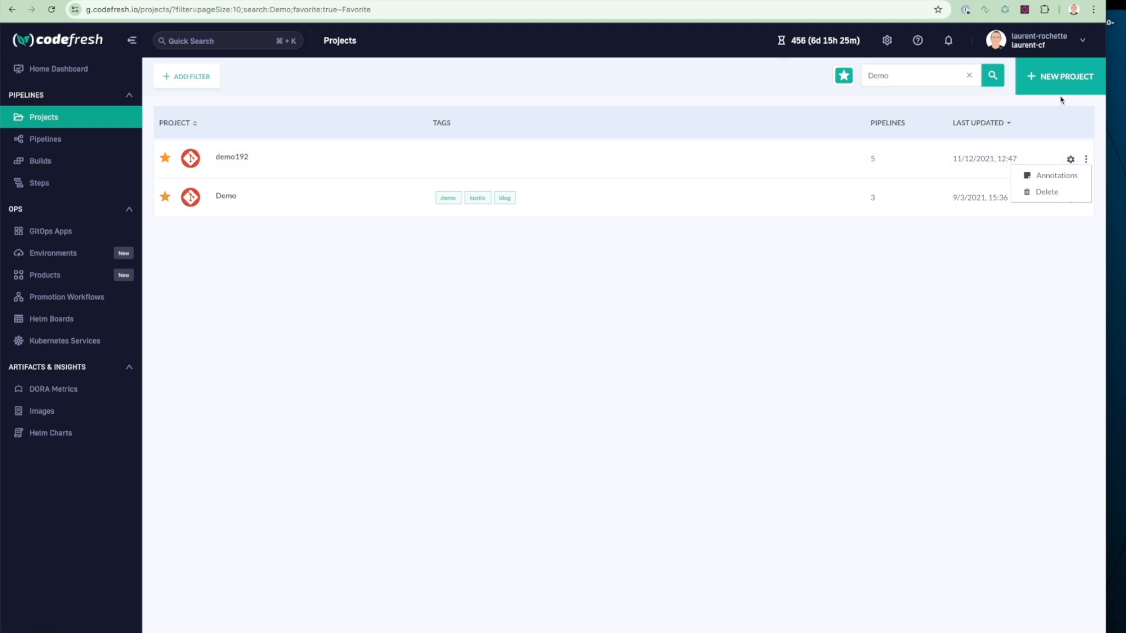
Start a new project and name it codefresh101.
left_click(1047, 80)
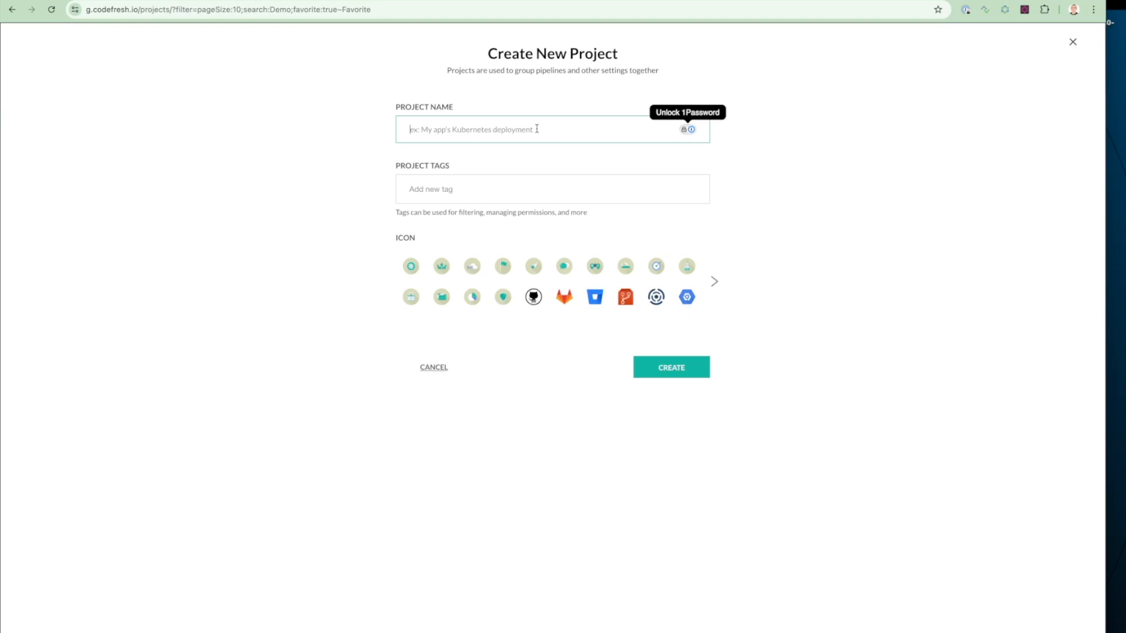
type("co")
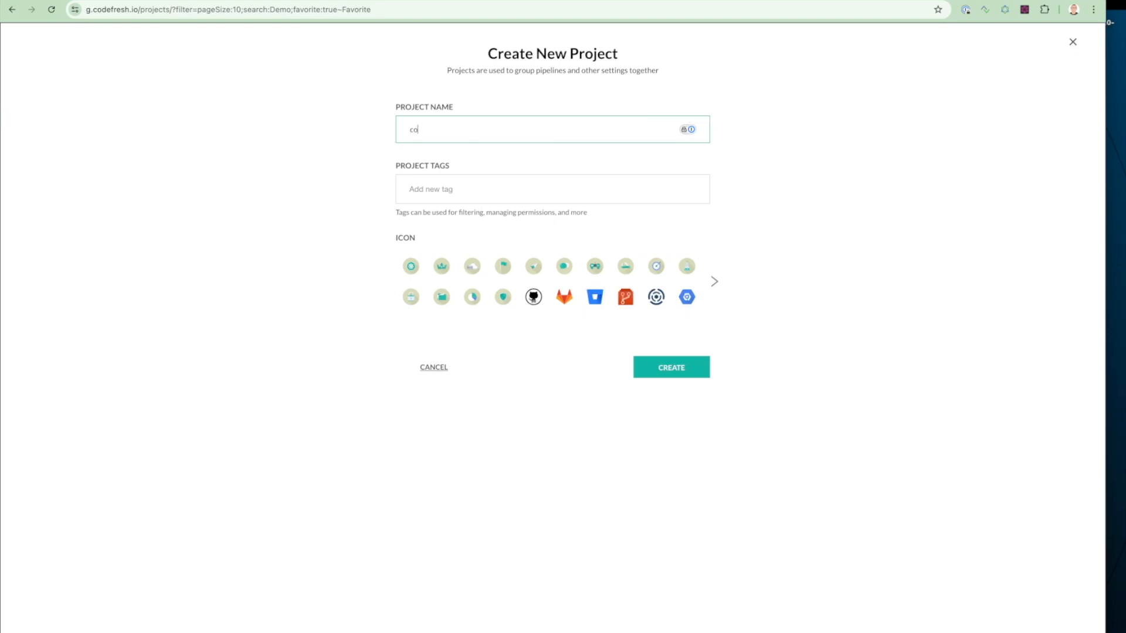
type("defresh101")
Add the existing tag "training" and the tag "demo" to the new project.
left_click(463, 191)
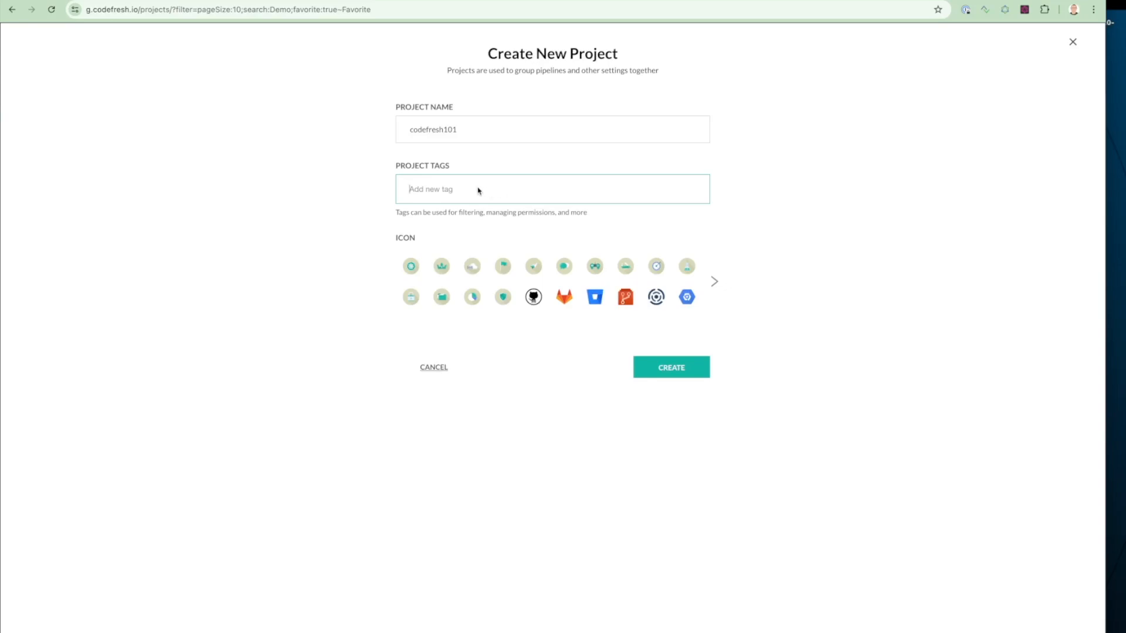
type("Tra")
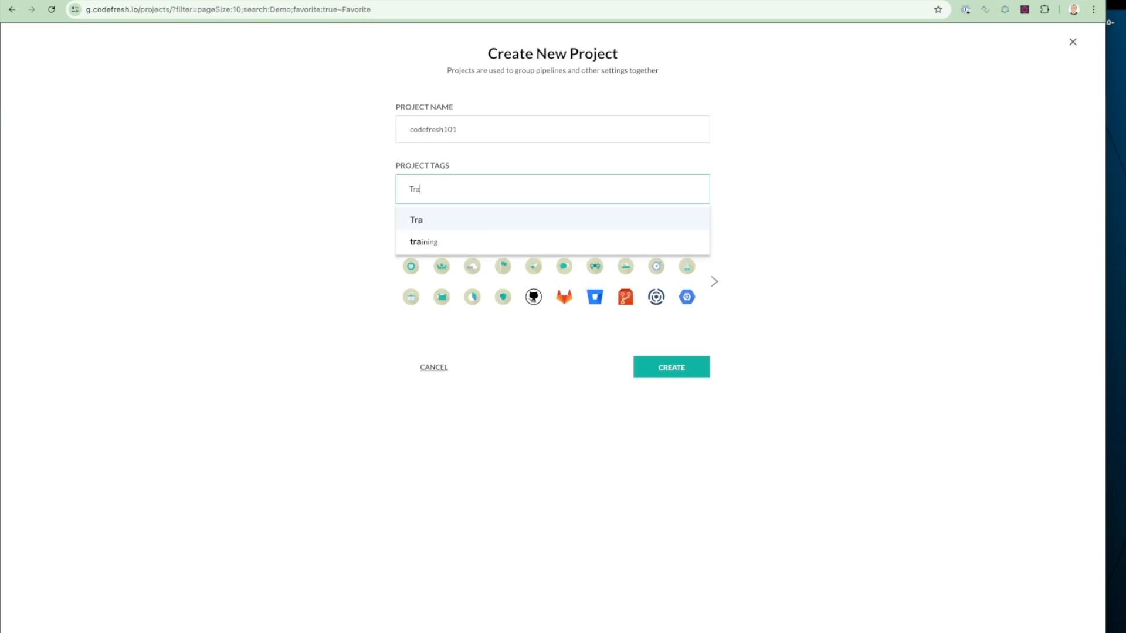
key("Down")
key("Return")
type("demo")
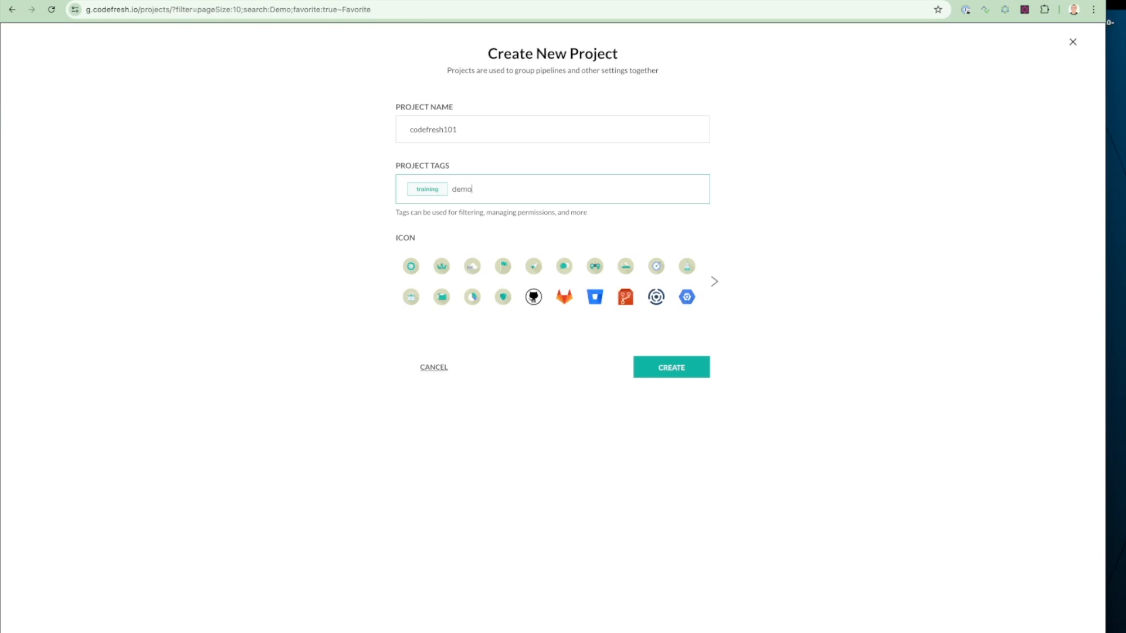
left_click(436, 222)
Choose the dark ring-shaped icon beside the blue Kubernetes-style one and create the project.
left_click(678, 303)
left_click(657, 299)
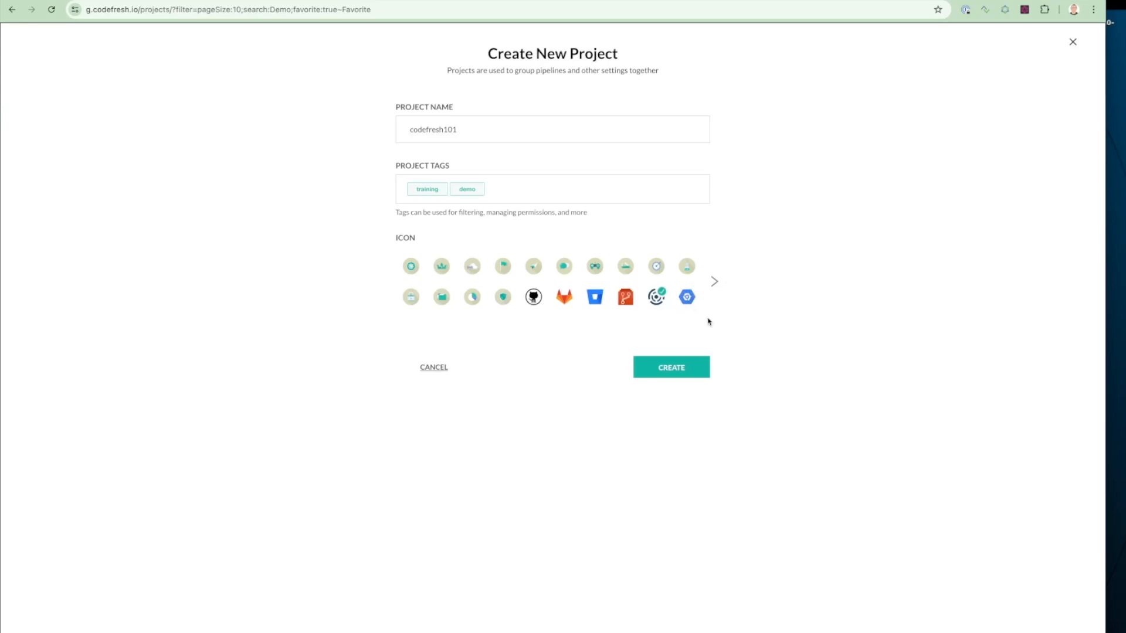
left_click(673, 368)
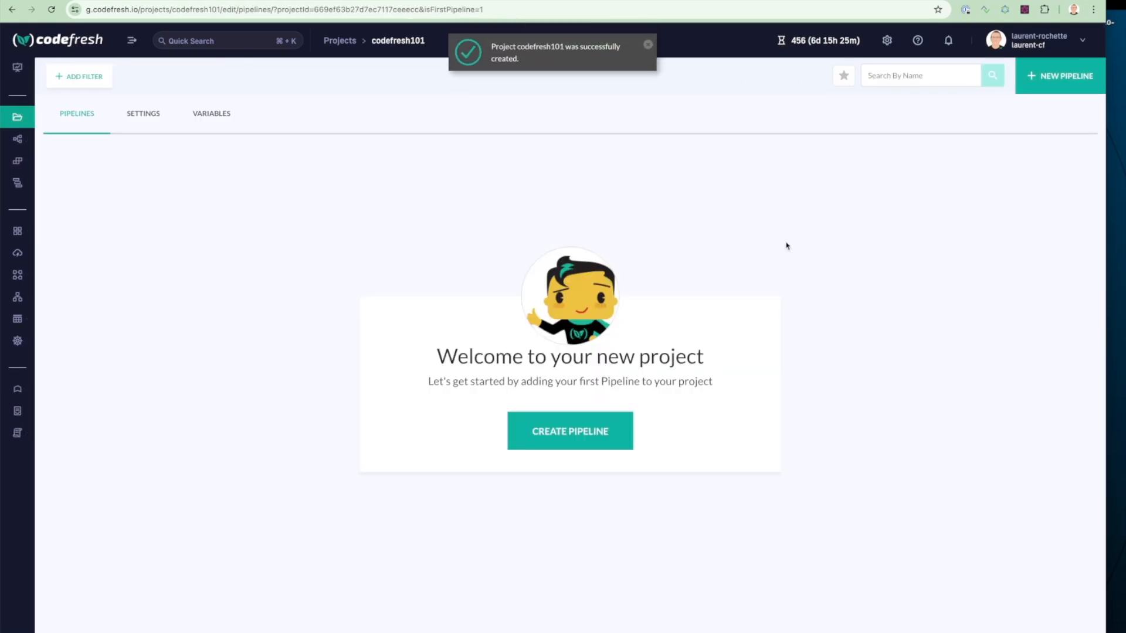
Open the settings of the codefresh101 project to check its name, tags and icon.
left_click(147, 115)
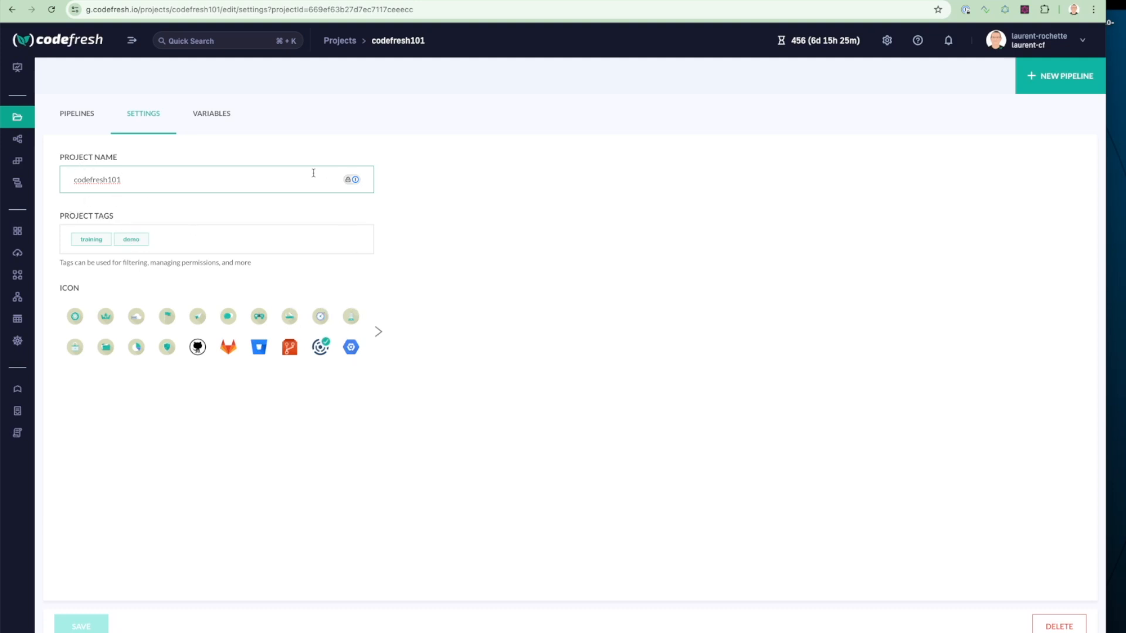
Check the project's variables and start a new pipeline named build in codefresh101.
left_click(212, 115)
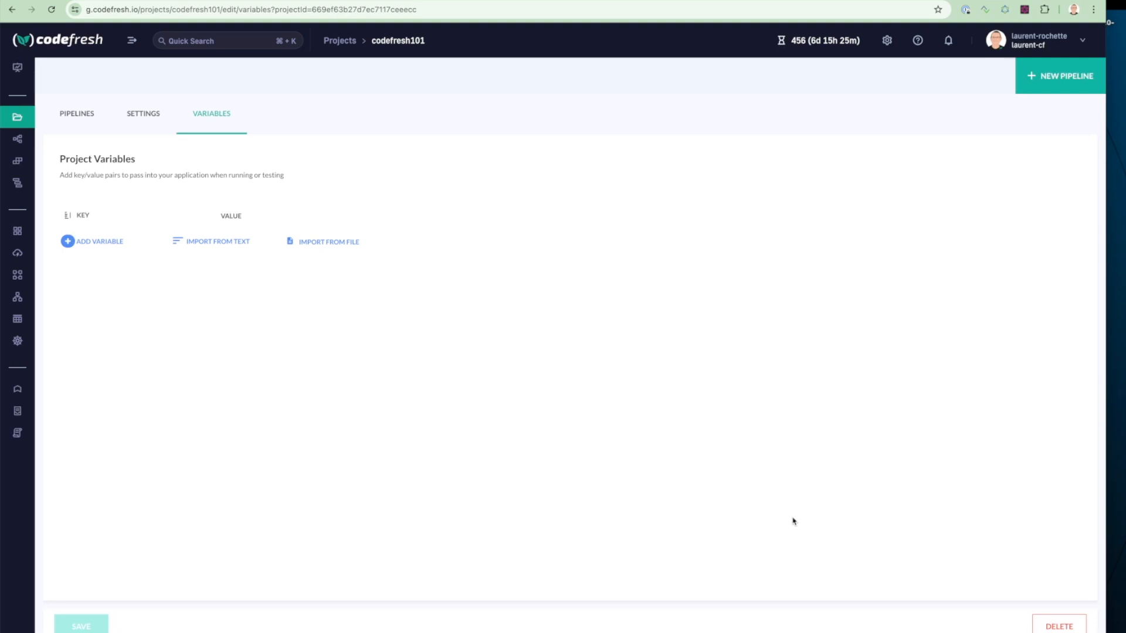
left_click(1046, 81)
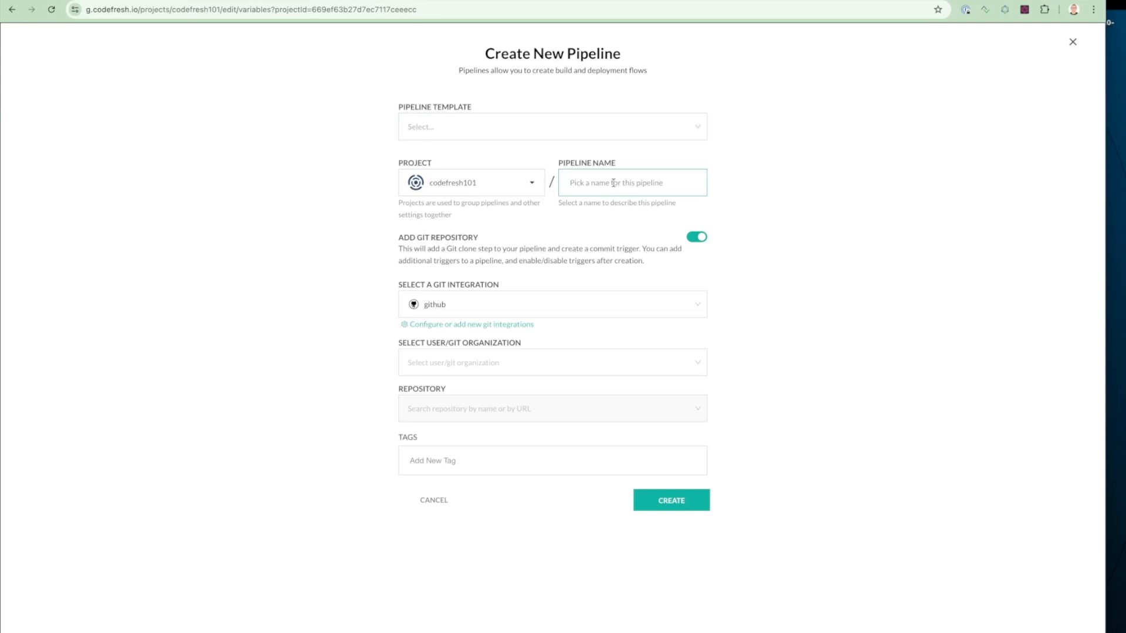
type("build")
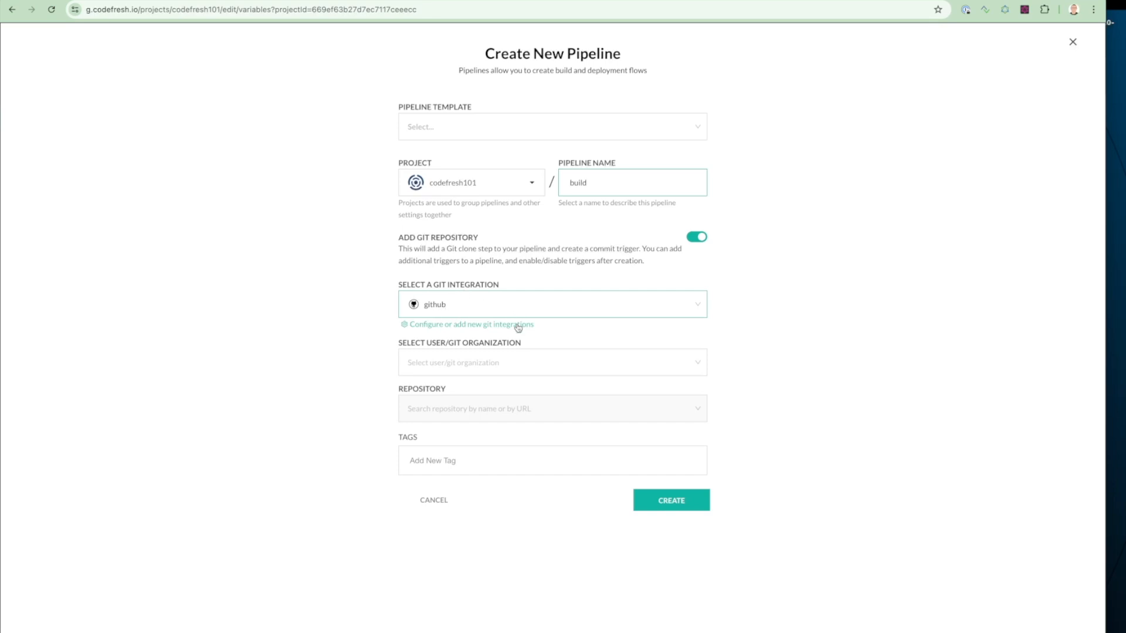
Choose the personal Git account as the organization and its example-voting-app repository for the new pipeline.
left_click(496, 363)
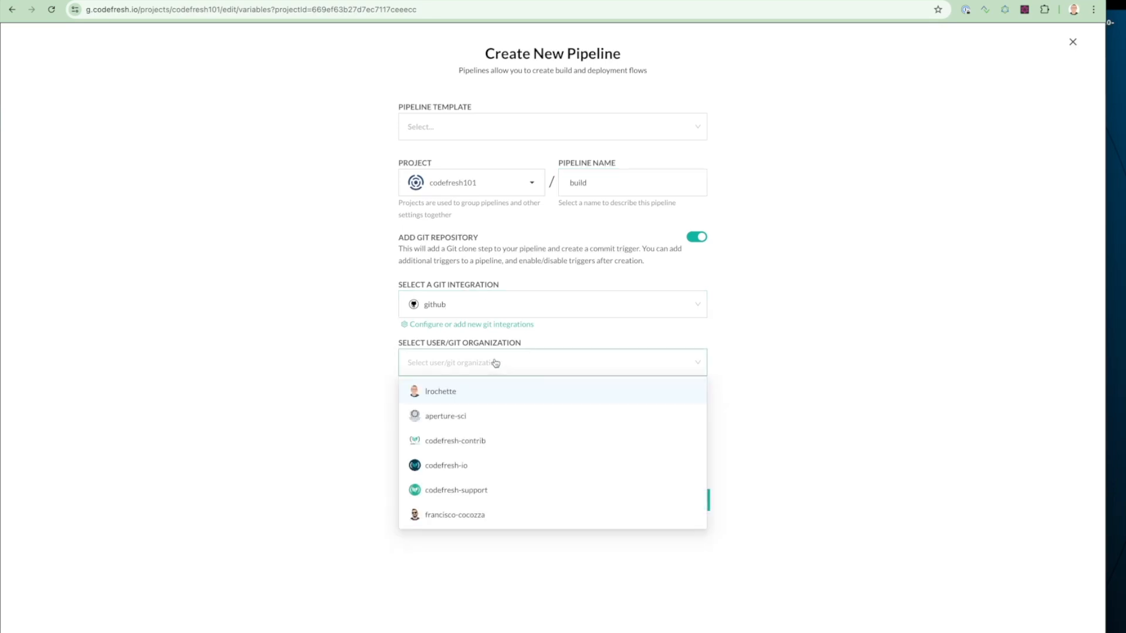
left_click(445, 391)
left_click(452, 407)
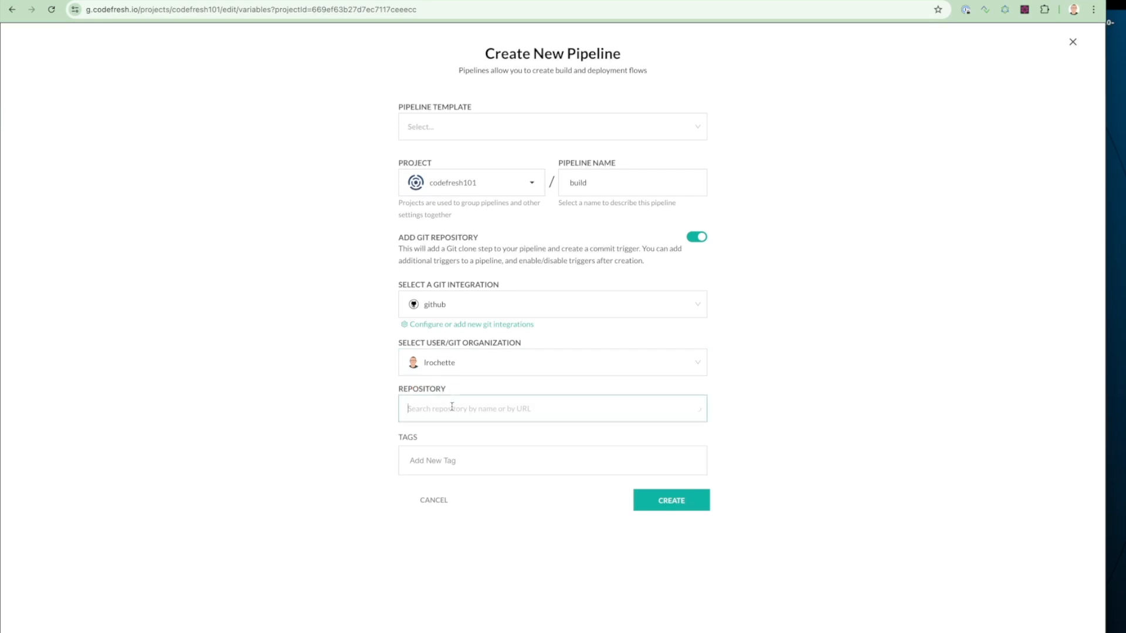
type("exampl")
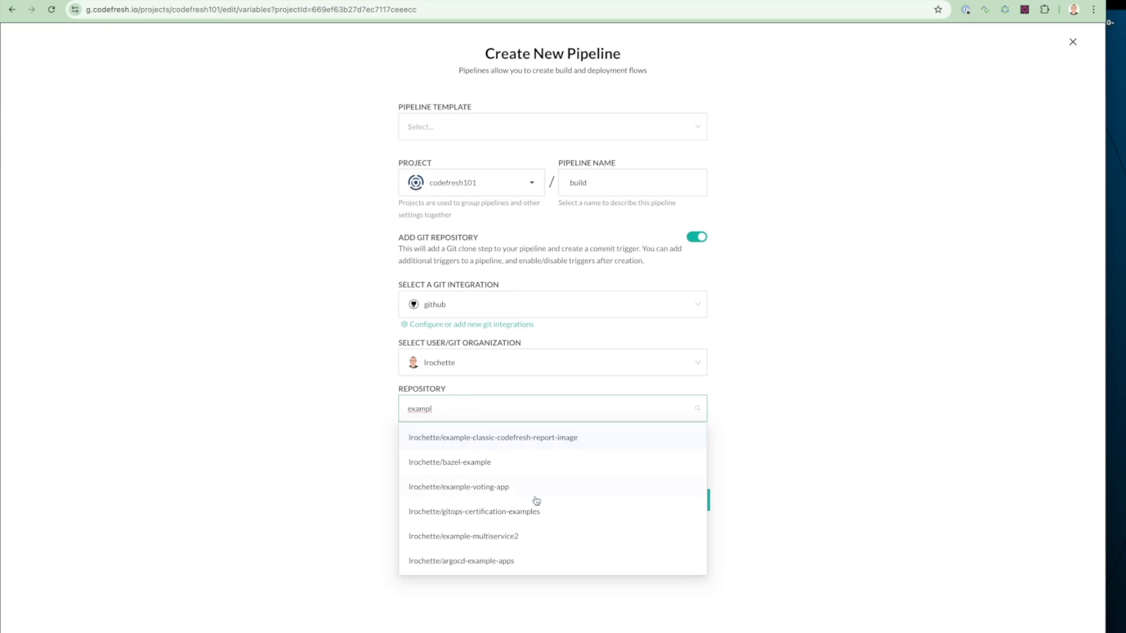
left_click(495, 488)
Tag the pipeline with "demo" and "ci" and create it.
left_click(449, 458)
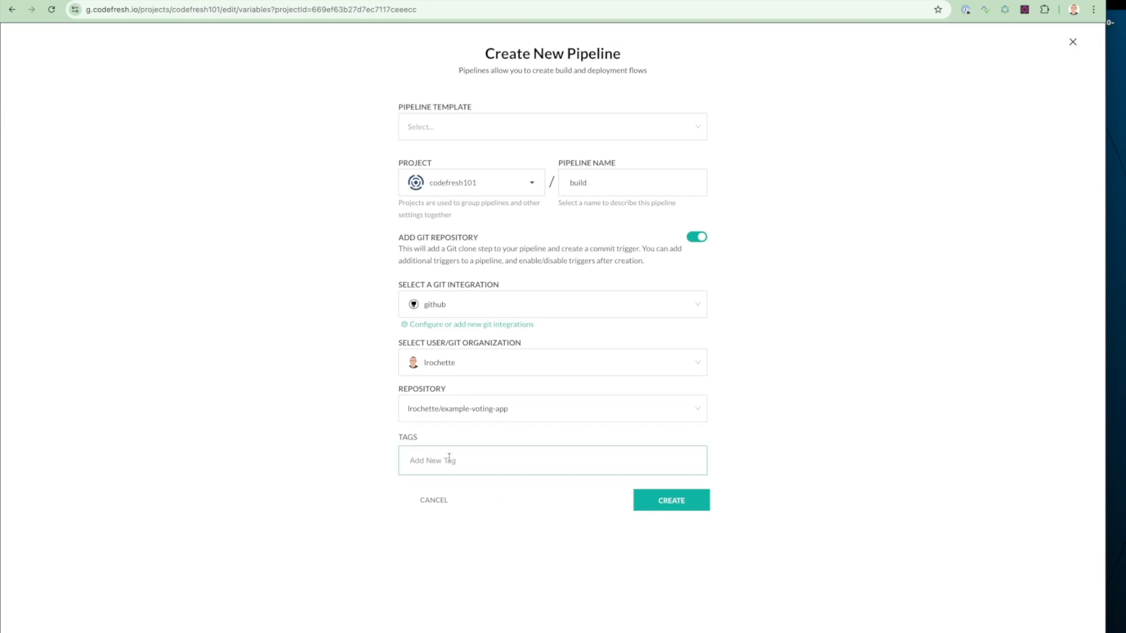
type("demo")
key("Return")
type("ci")
key("Return")
left_click(666, 504)
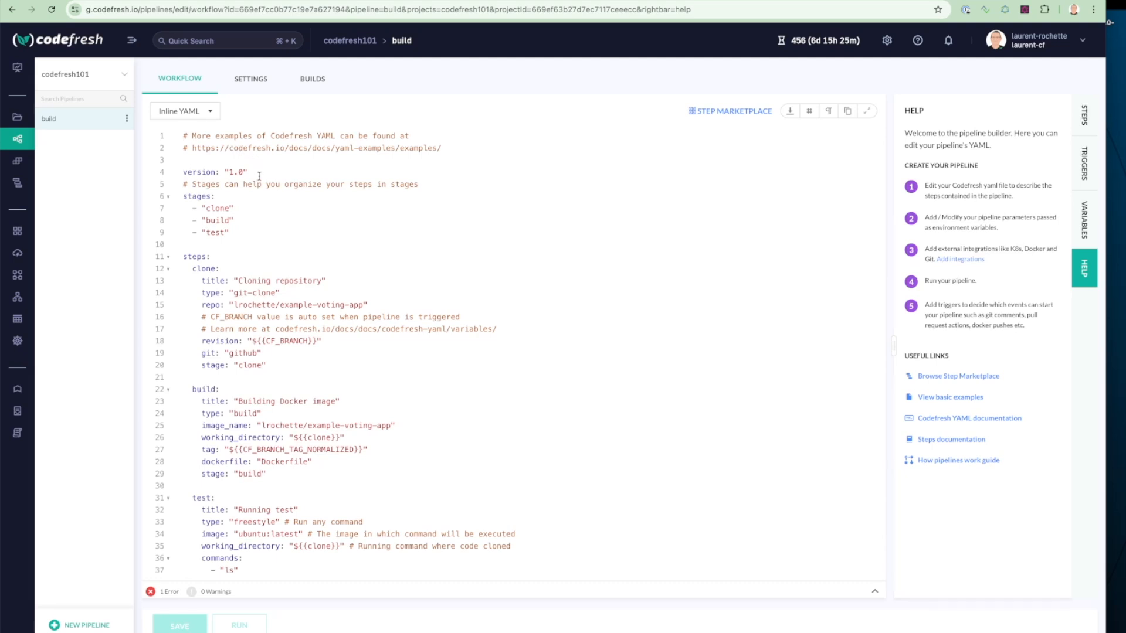
Review the generated workflow YAML from the version line to the test step's ubuntu image.
left_click_drag(258, 173, 184, 173)
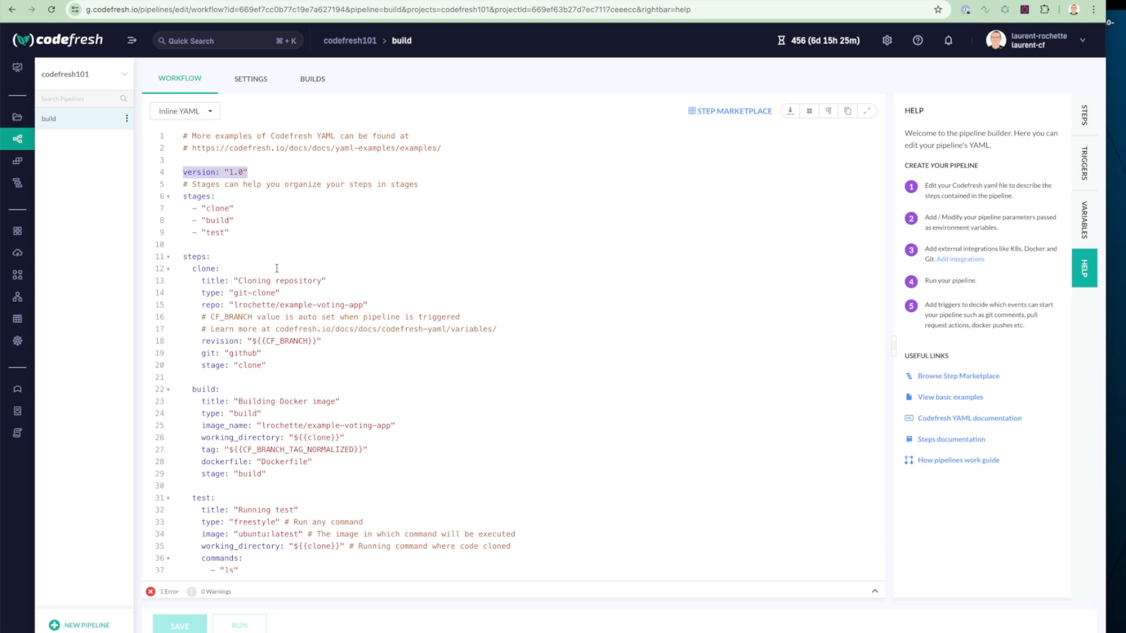
scroll(277, 268, "down", 1)
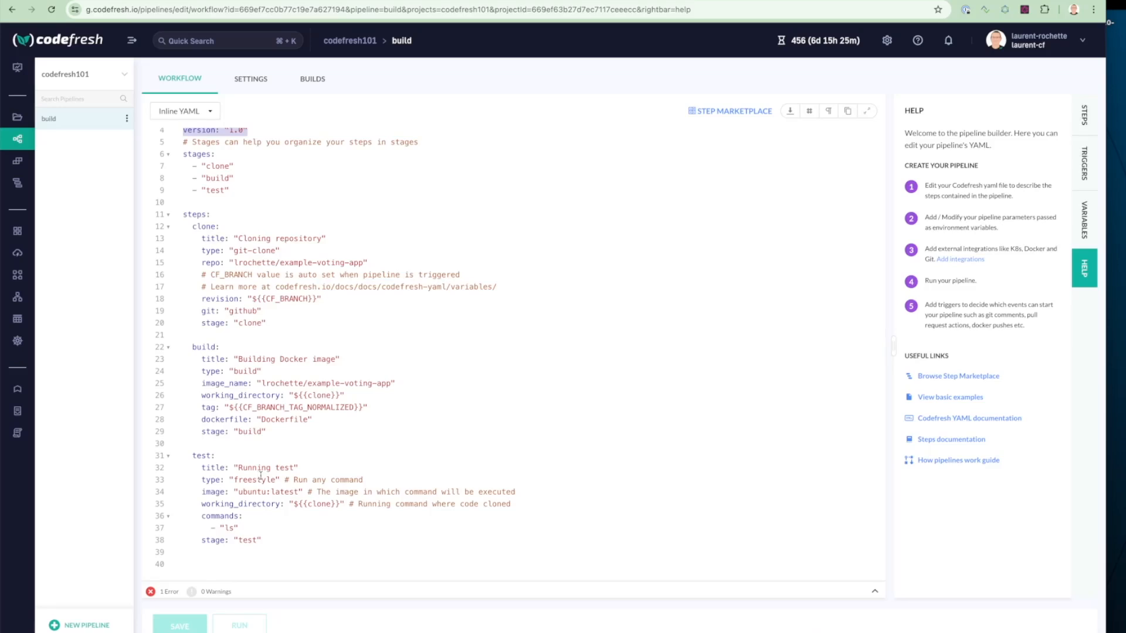
left_click_drag(236, 492, 265, 492)
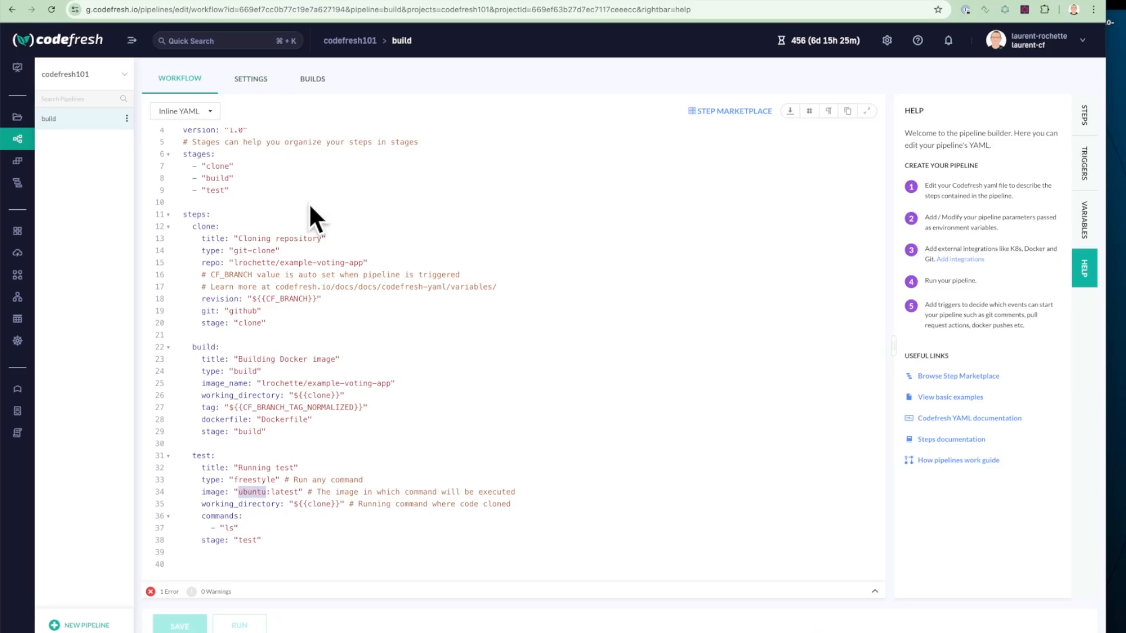
Set the runtime environment in the build pipeline's build runtime settings to csdp.
left_click(256, 81)
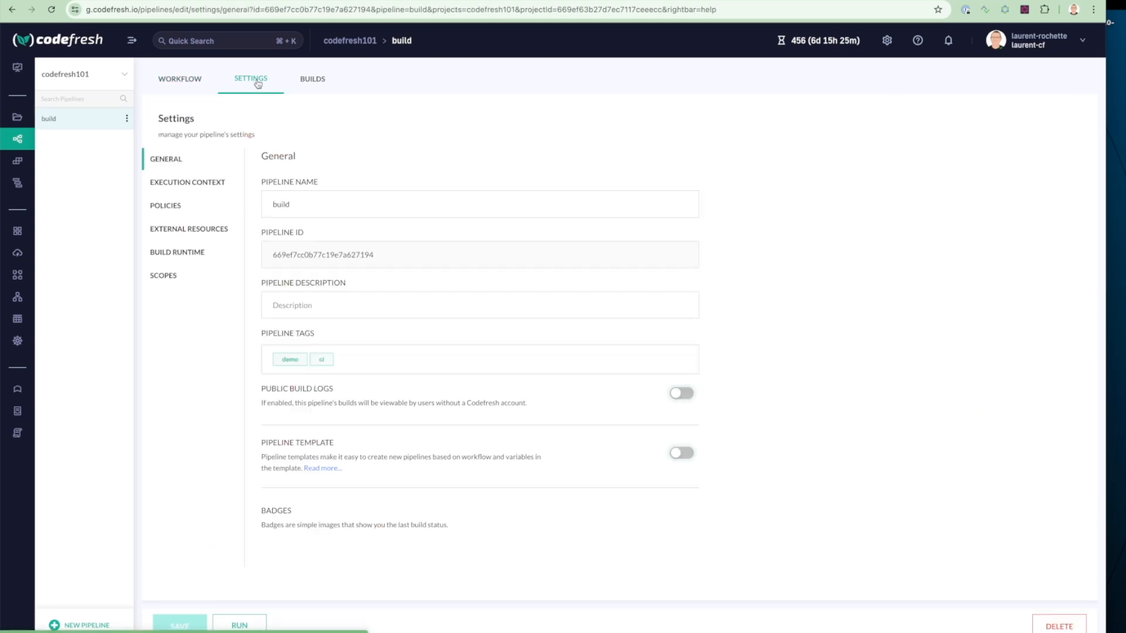
left_click(210, 257)
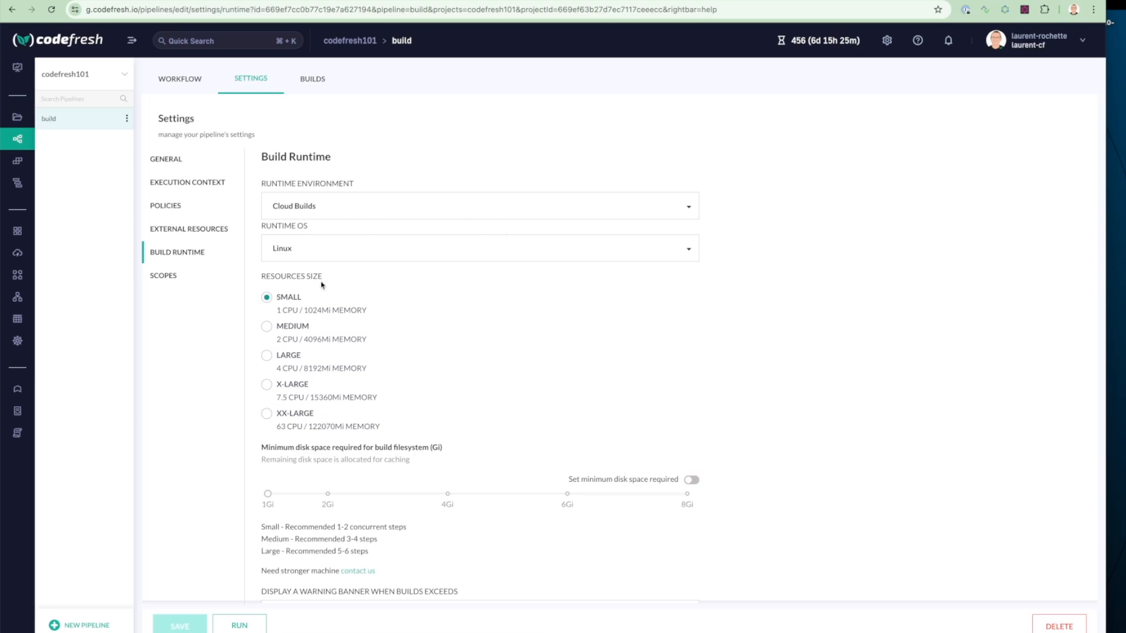
left_click(357, 216)
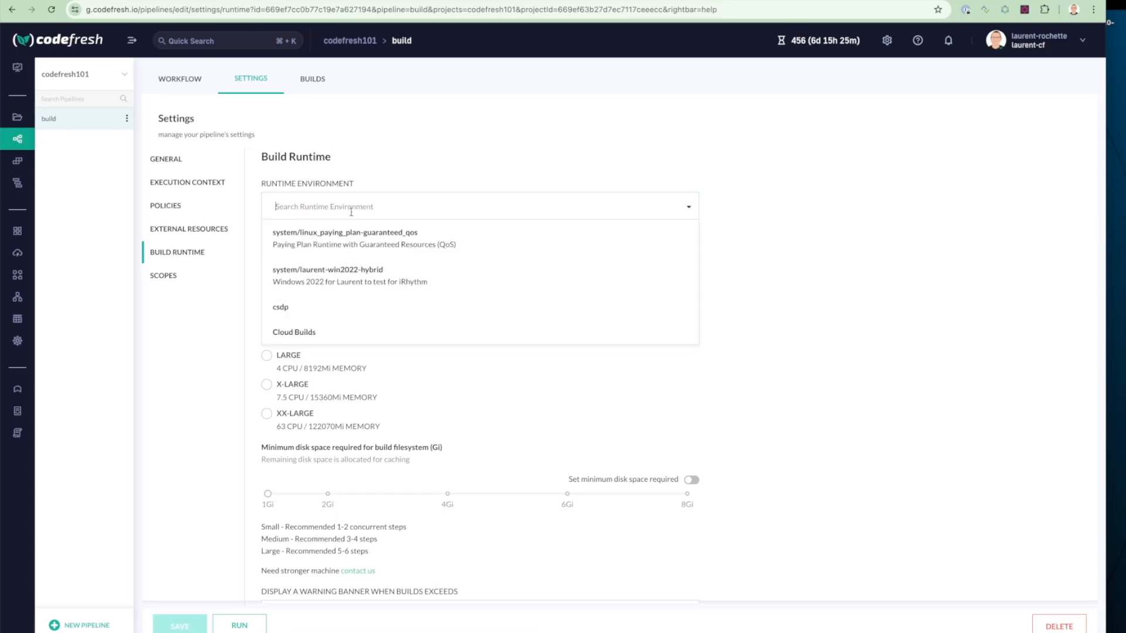
left_click(314, 309)
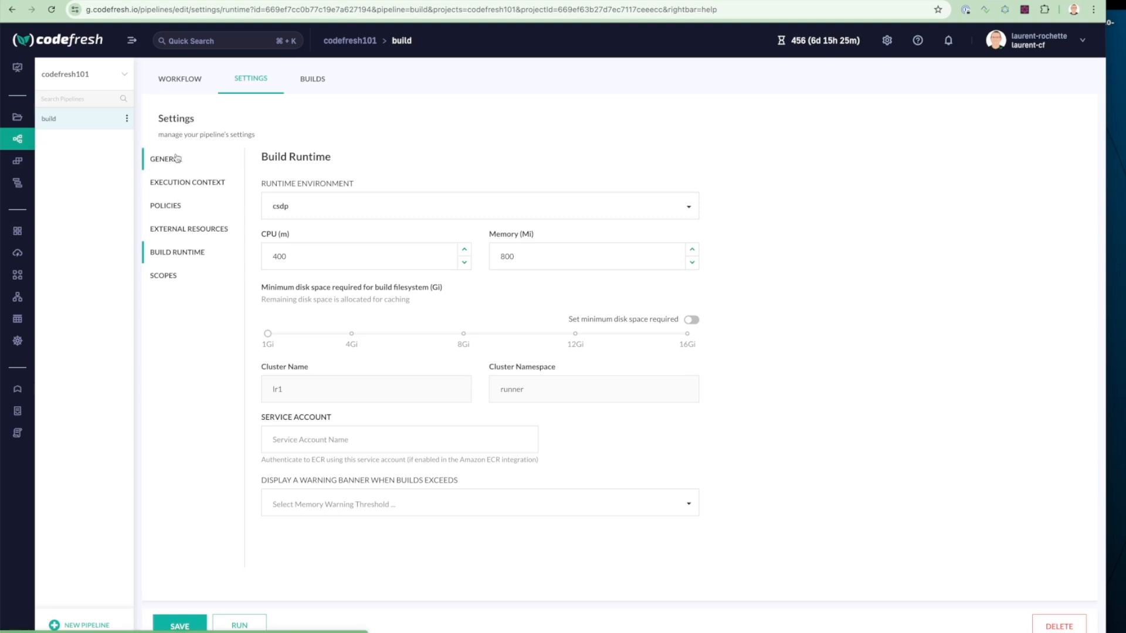
Review the pipeline's policies, including the pipeline concurrency choices and the build termination, pending approval and restart options.
left_click(203, 206)
left_click(441, 237)
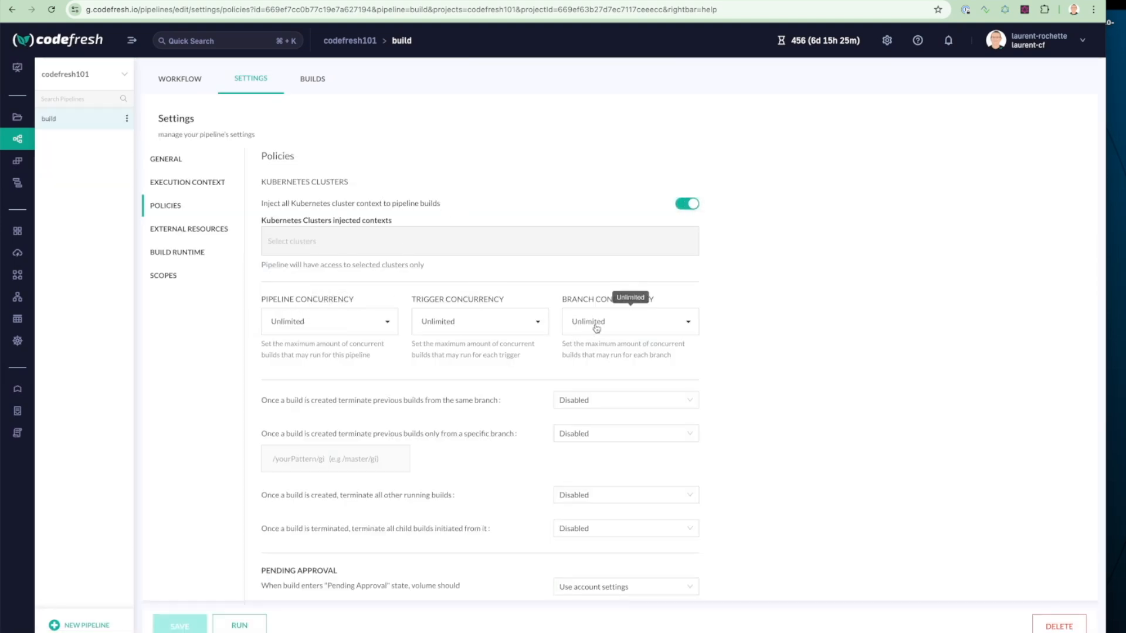
left_click(366, 325)
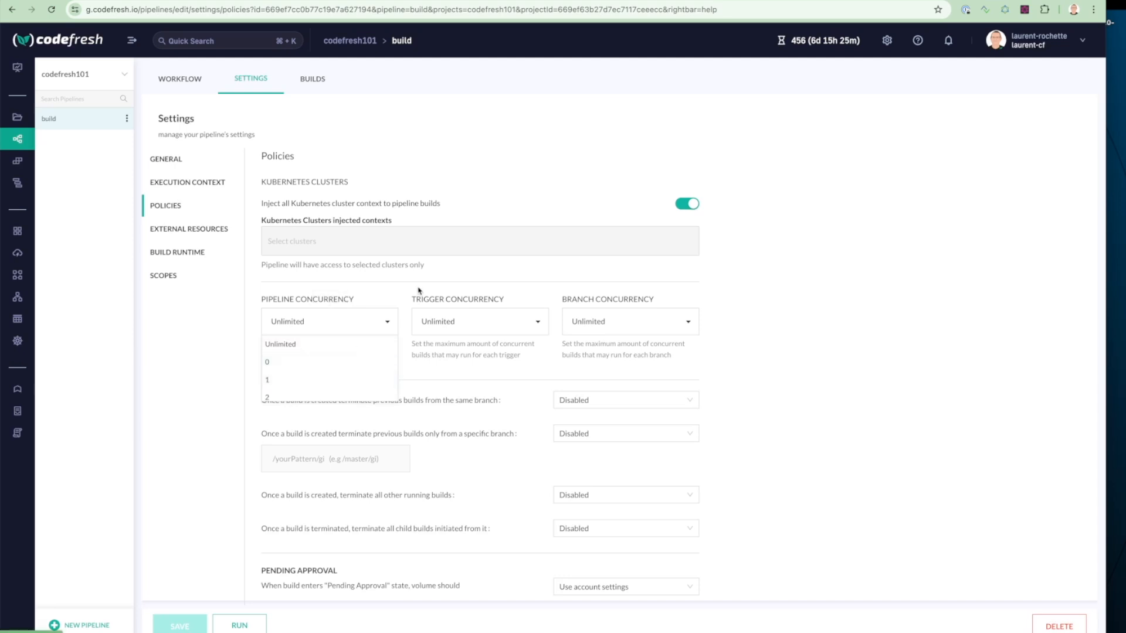
scroll(419, 290, "down", 3)
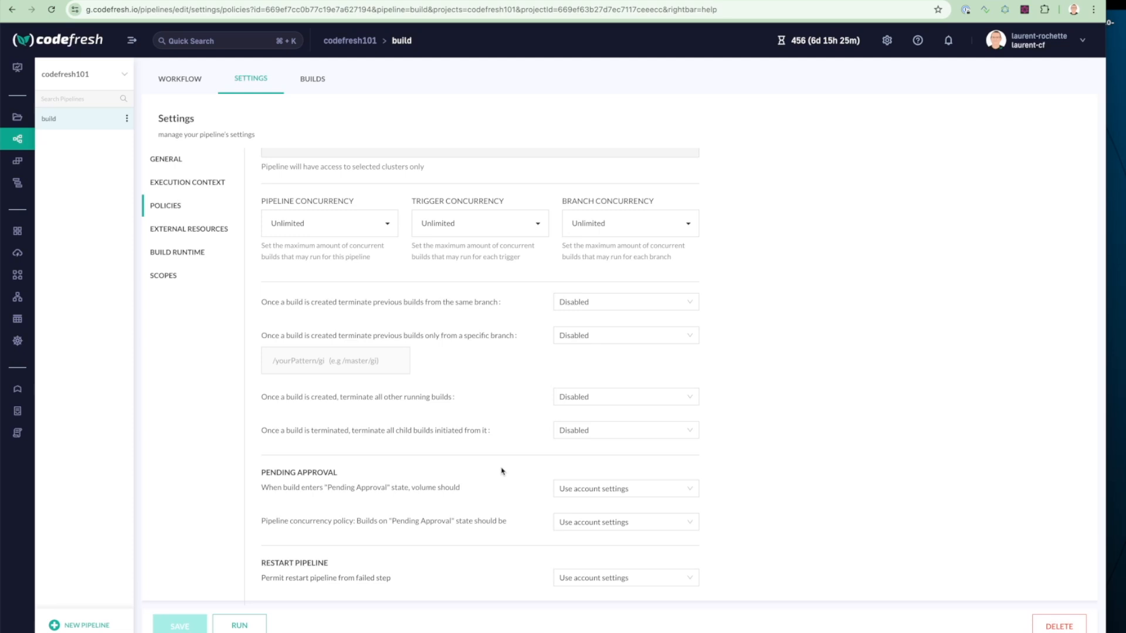
scroll(480, 379, "up", 3)
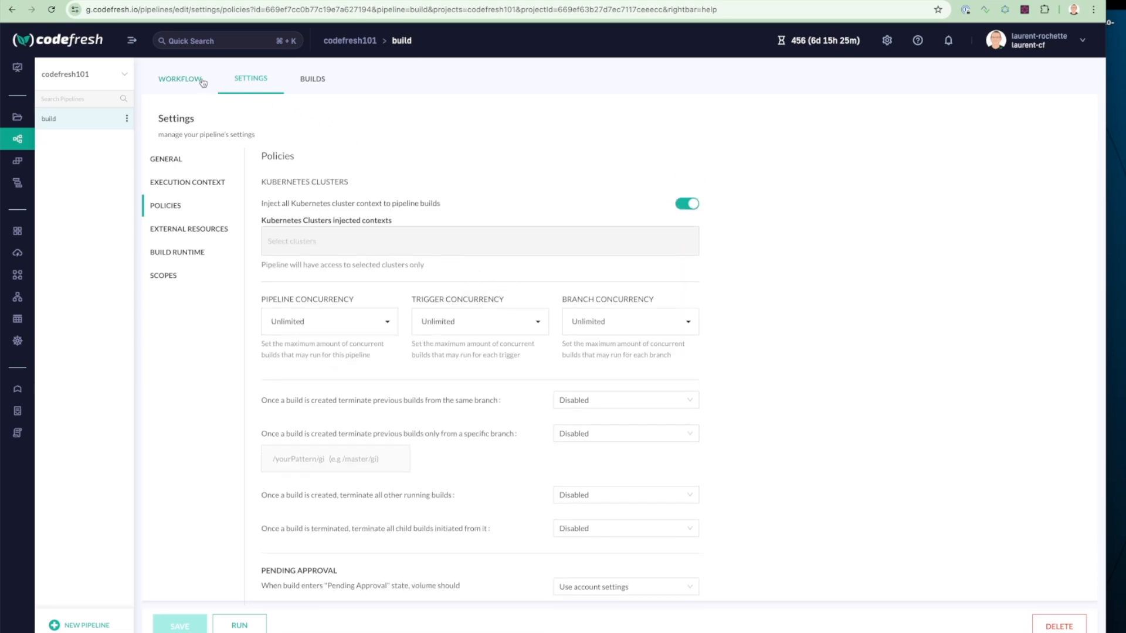
Inspect the error details for the build pipeline's workflow and its list of pipeline actions.
left_click(183, 80)
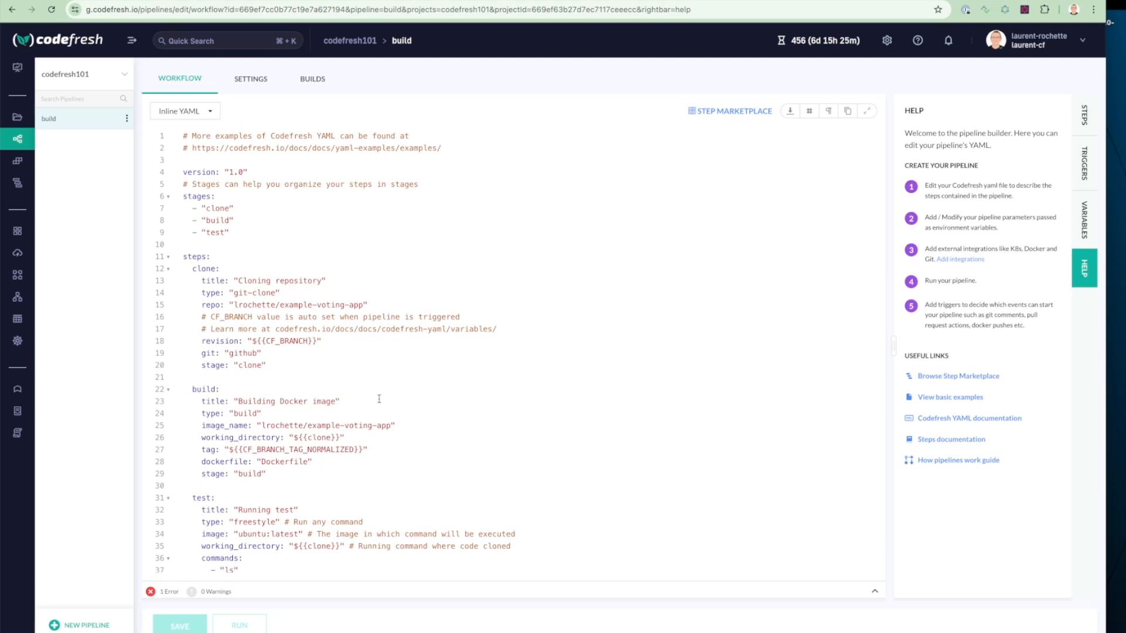
left_click(165, 594)
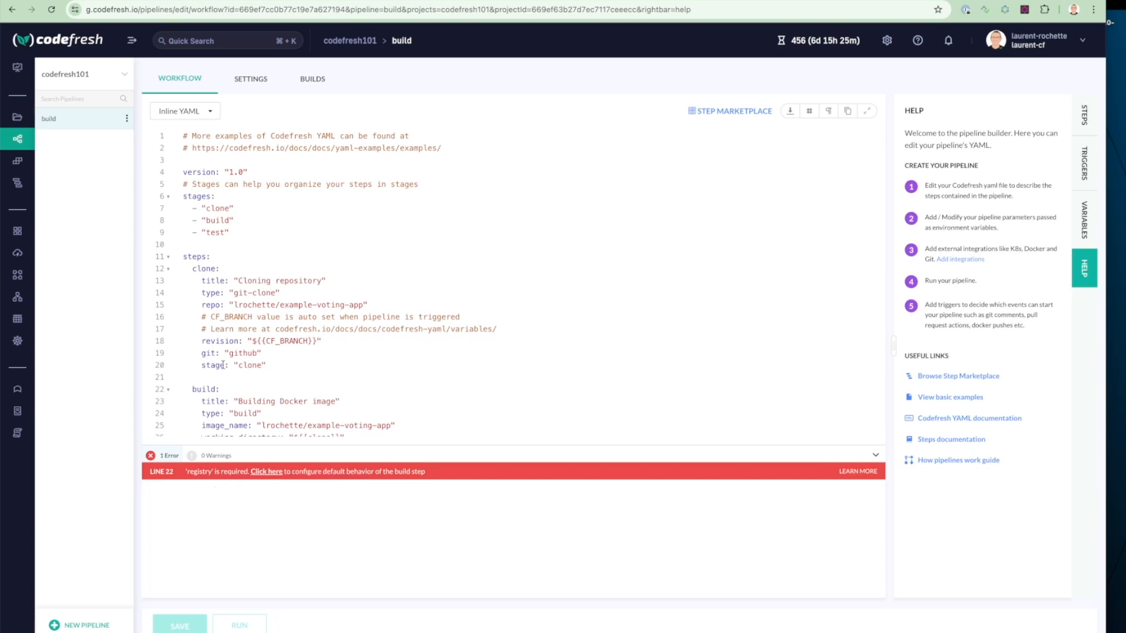
scroll(235, 320, "down", 5)
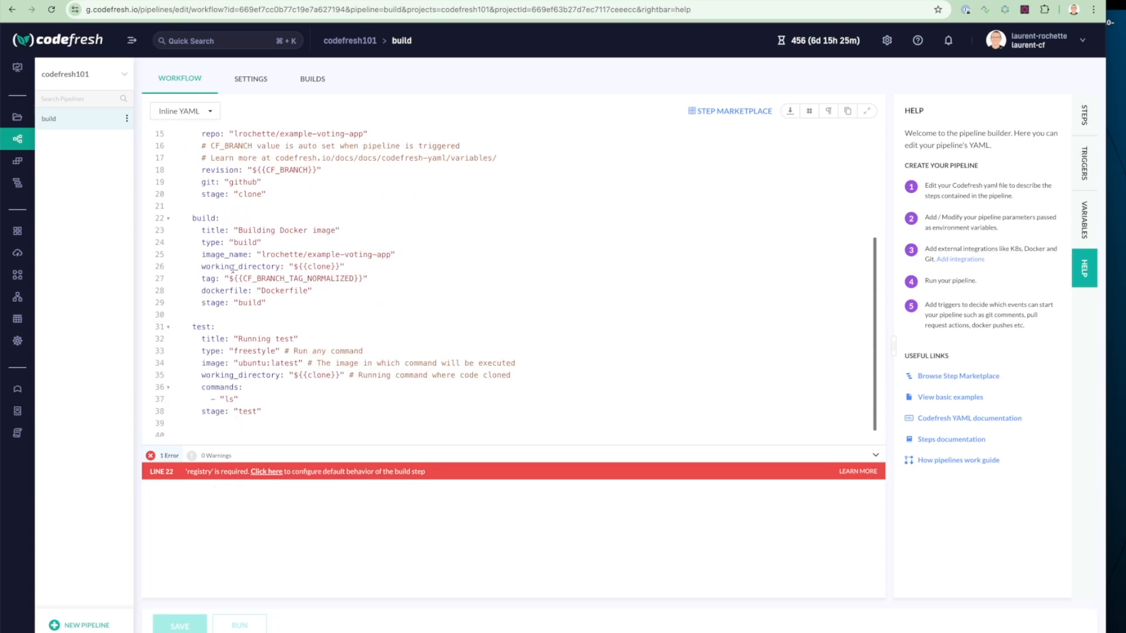
scroll(239, 267, "up", 5)
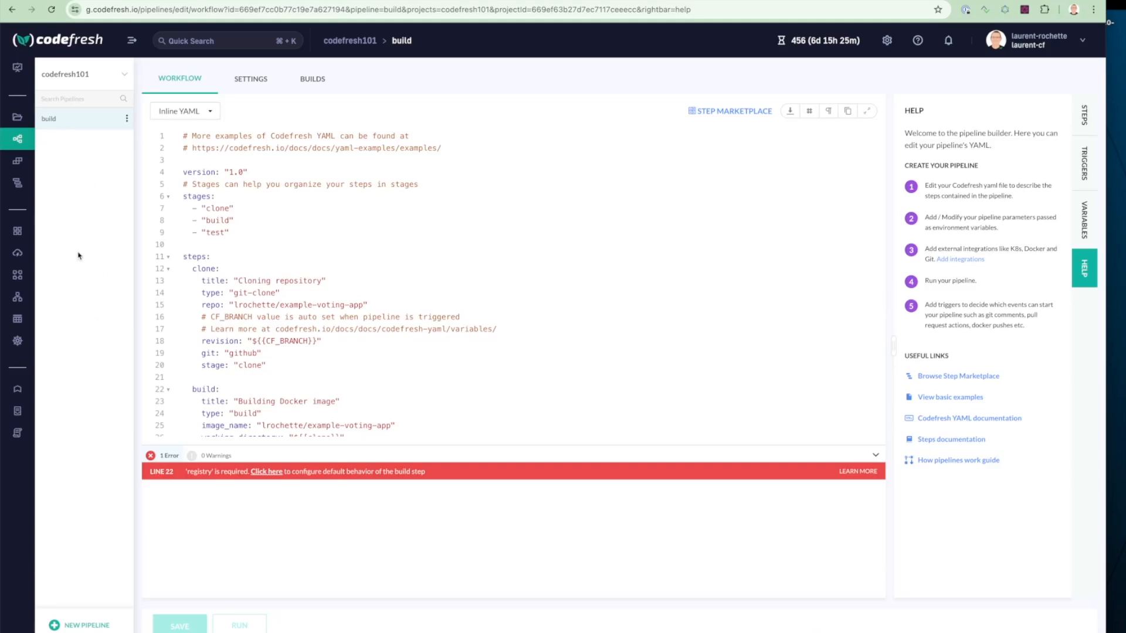
left_click(126, 119)
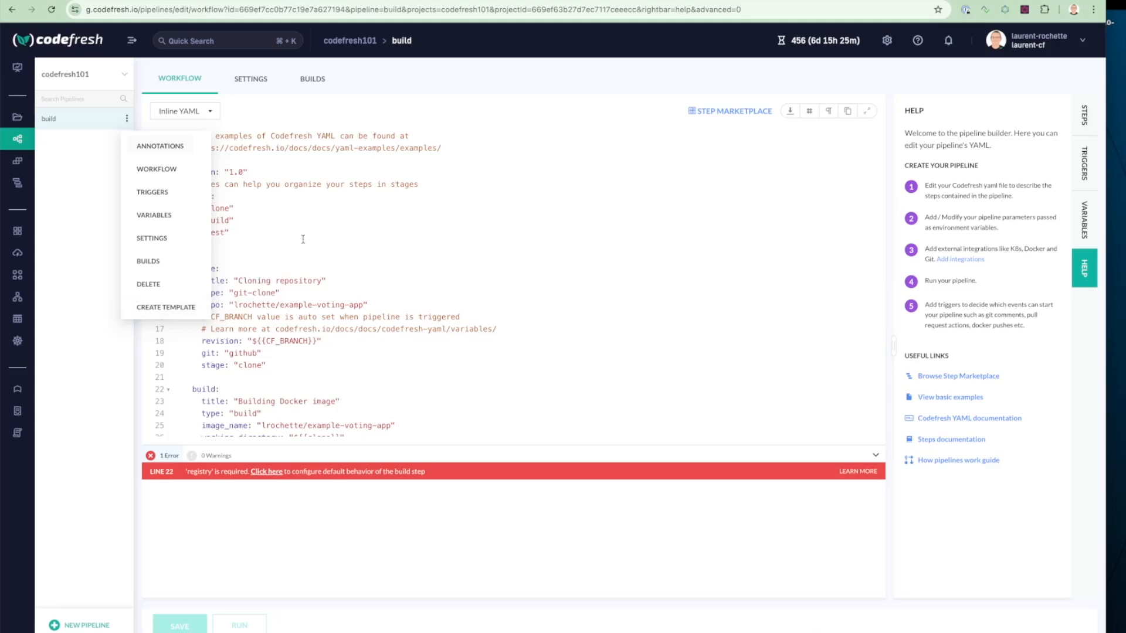
left_click(463, 515)
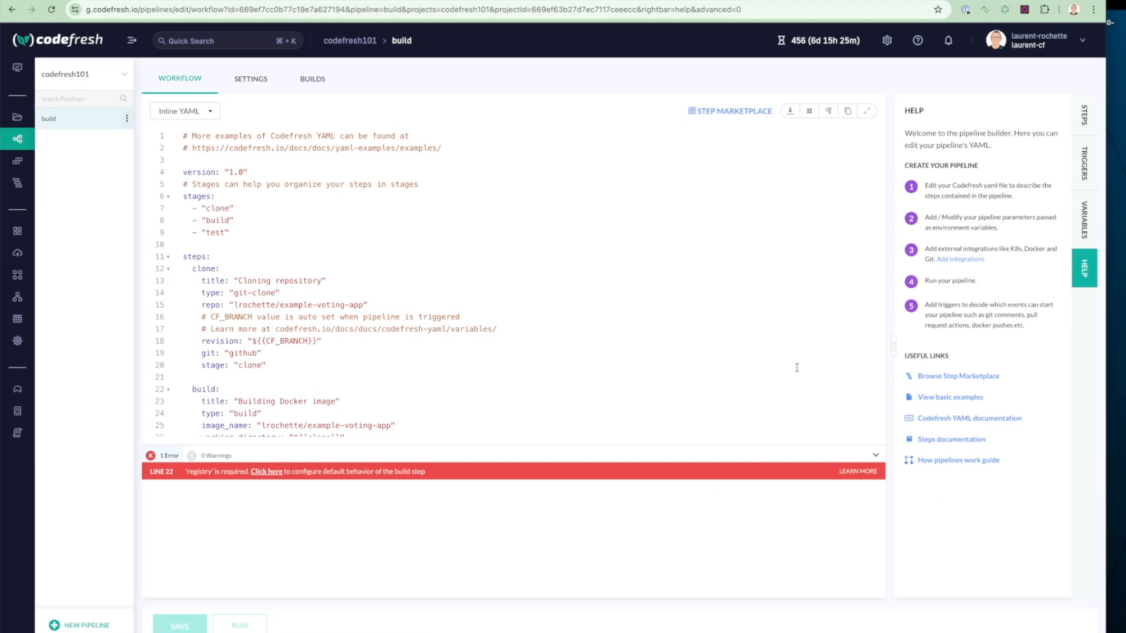
Examine the build pipeline's triggers and the trigger types available to add, without adding one.
left_click(1085, 167)
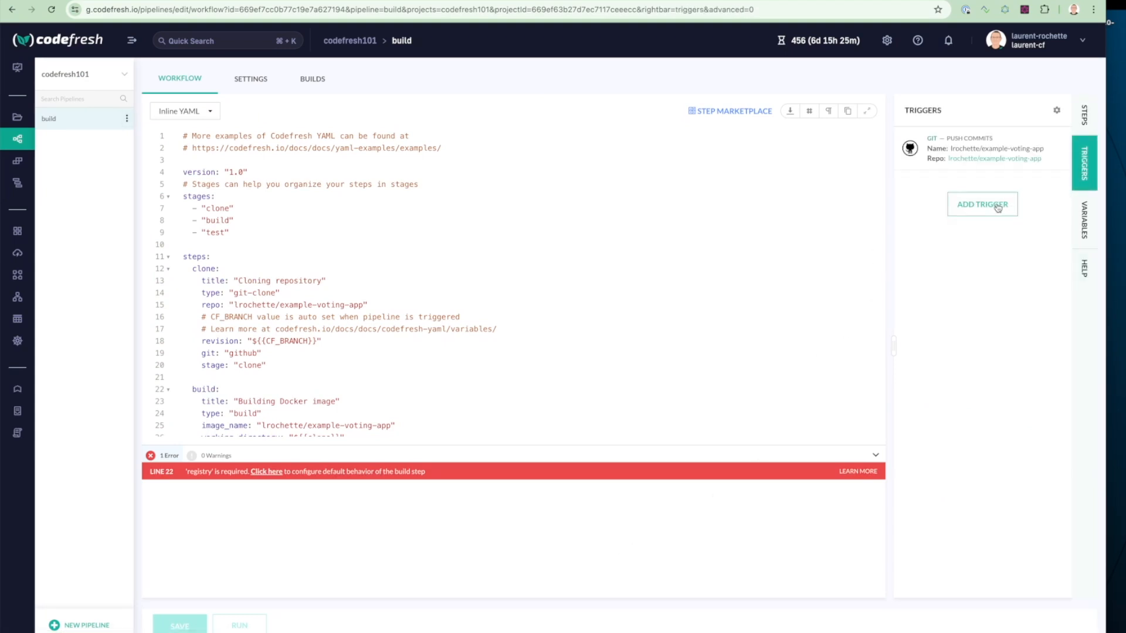
left_click(999, 206)
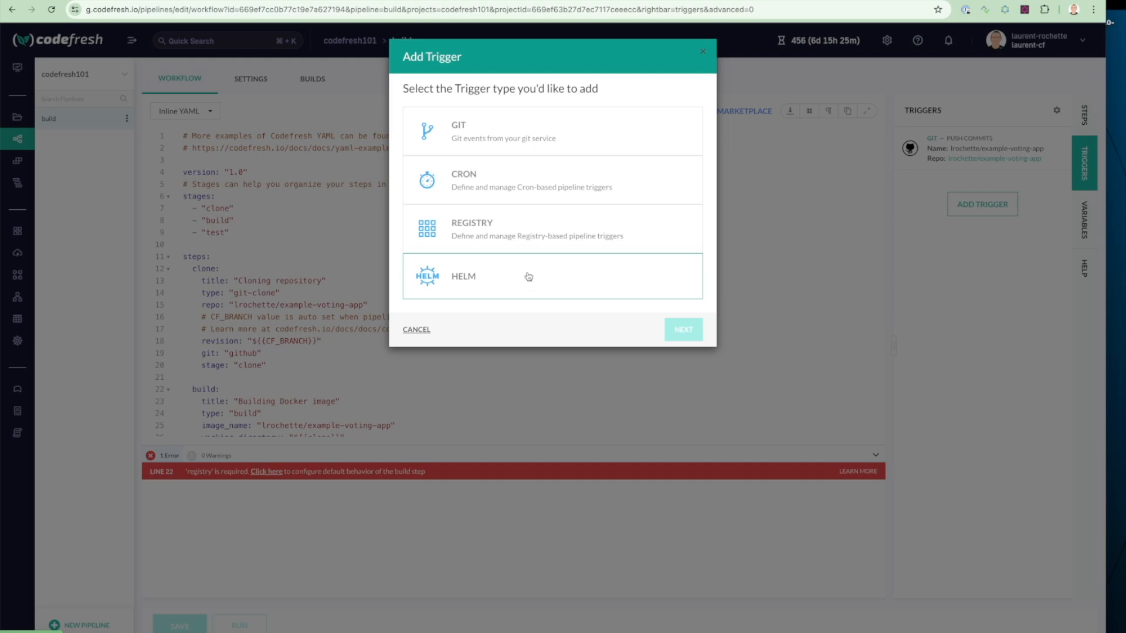
left_click(423, 331)
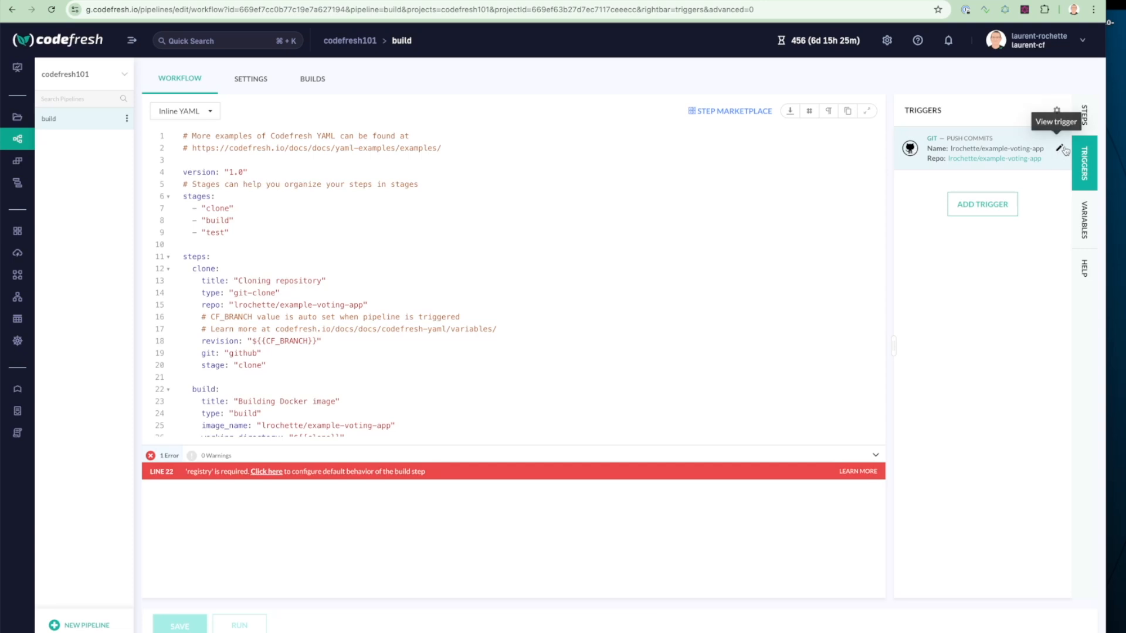
Edit the existing Git push commits trigger and rename it push-vote.
left_click(1060, 150)
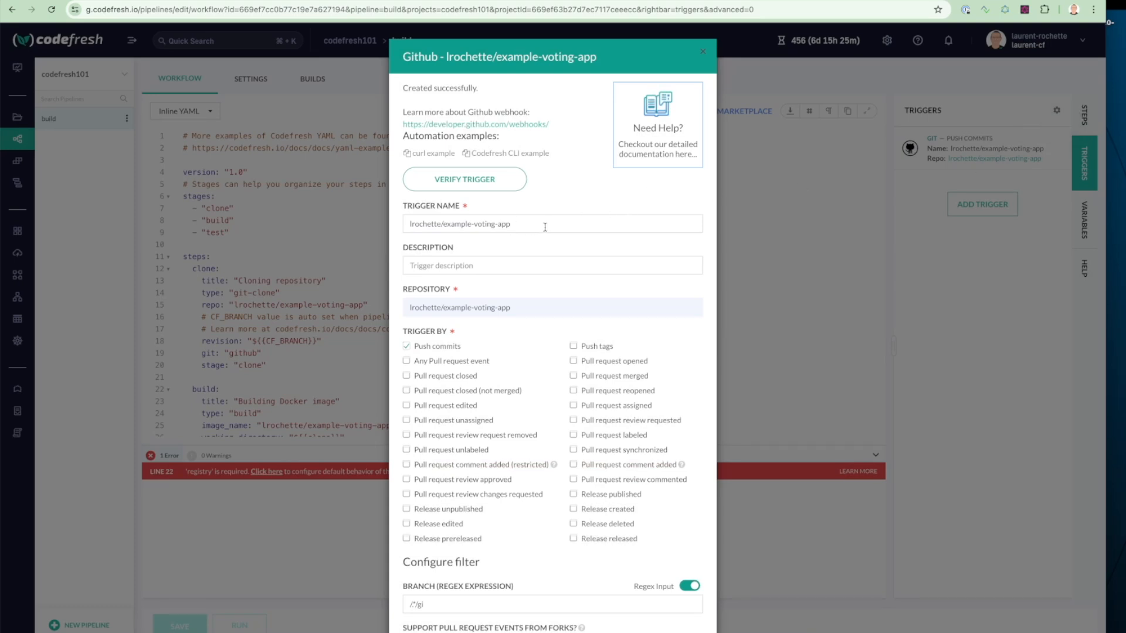
left_click_drag(541, 223, 395, 225)
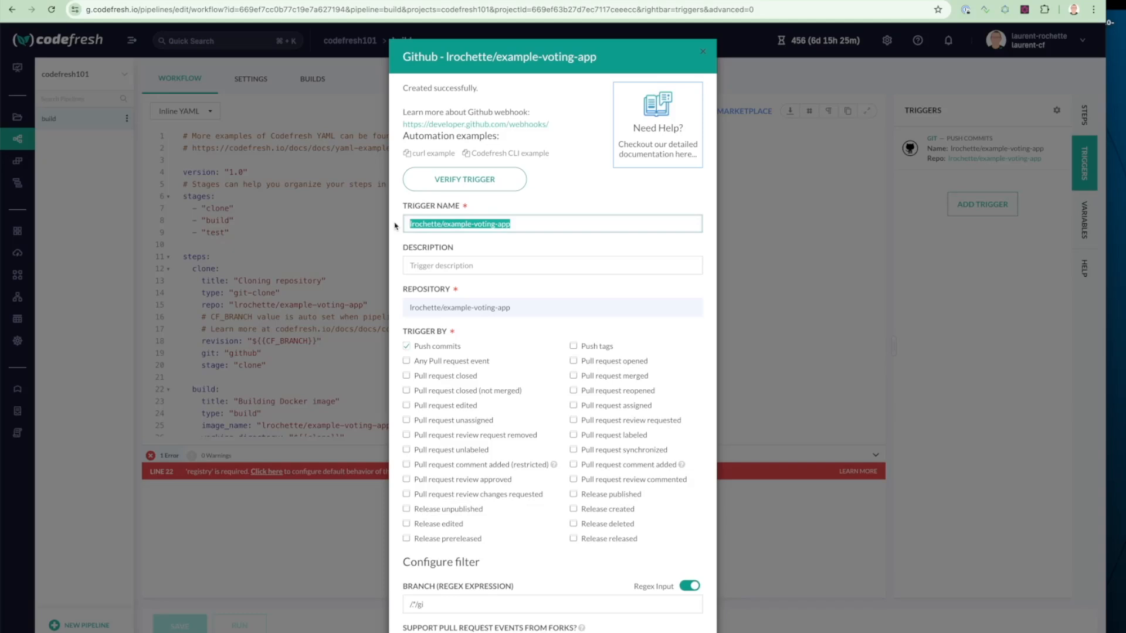
type("push")
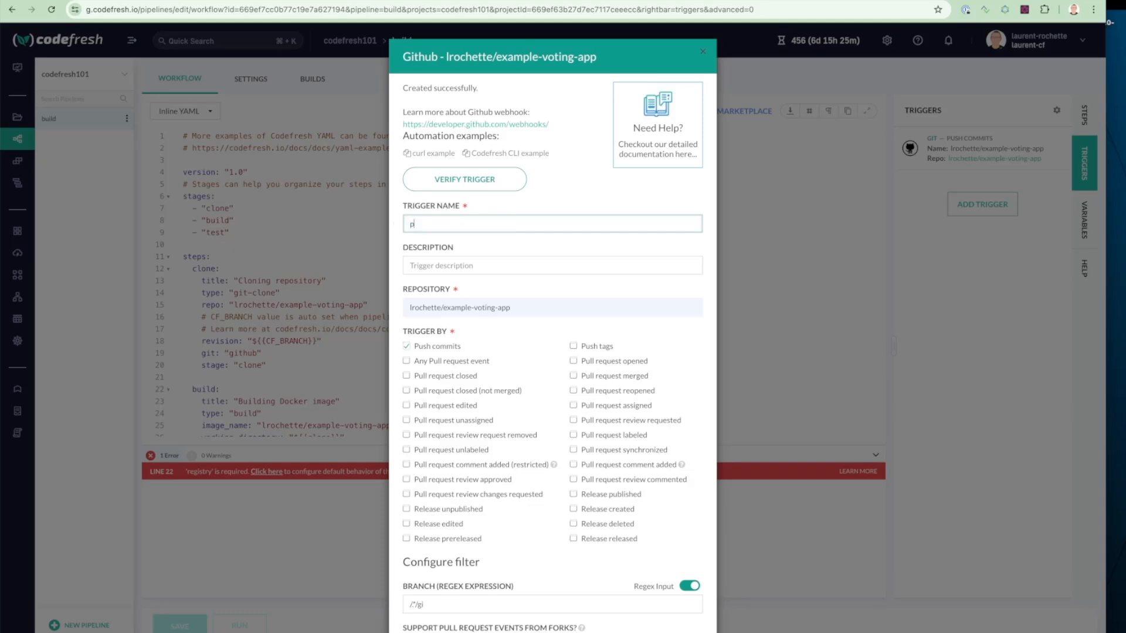
type("-vote")
Limit the push-vote trigger to changes in the vote folder by setting its modified files glob expression to {vote/**}.
scroll(472, 305, "down", 2)
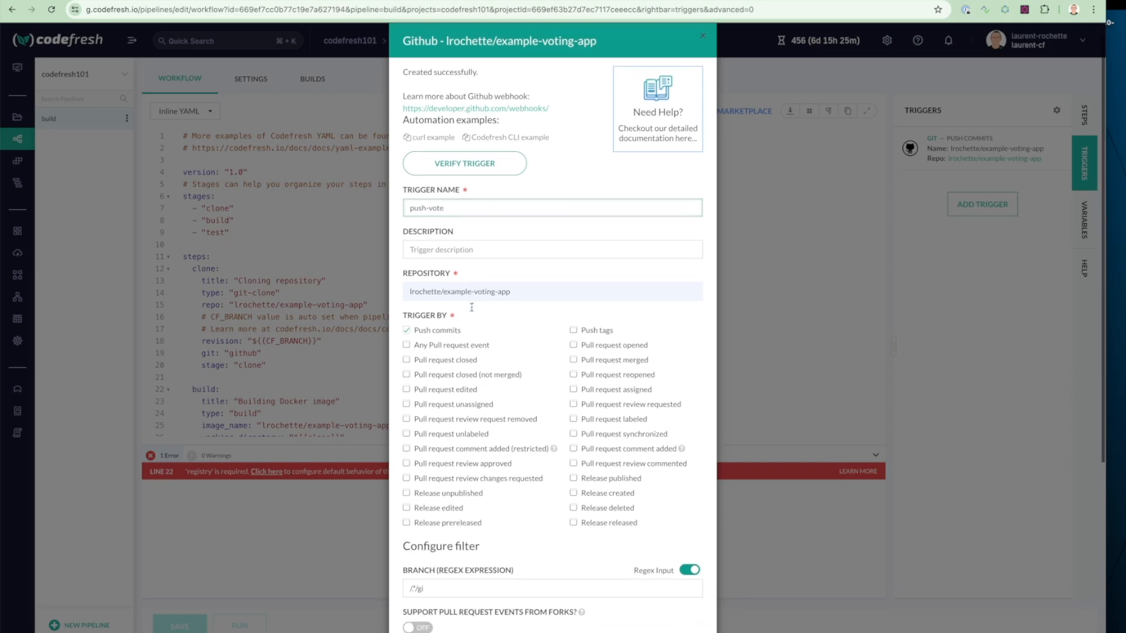
scroll(472, 308, "down", 2)
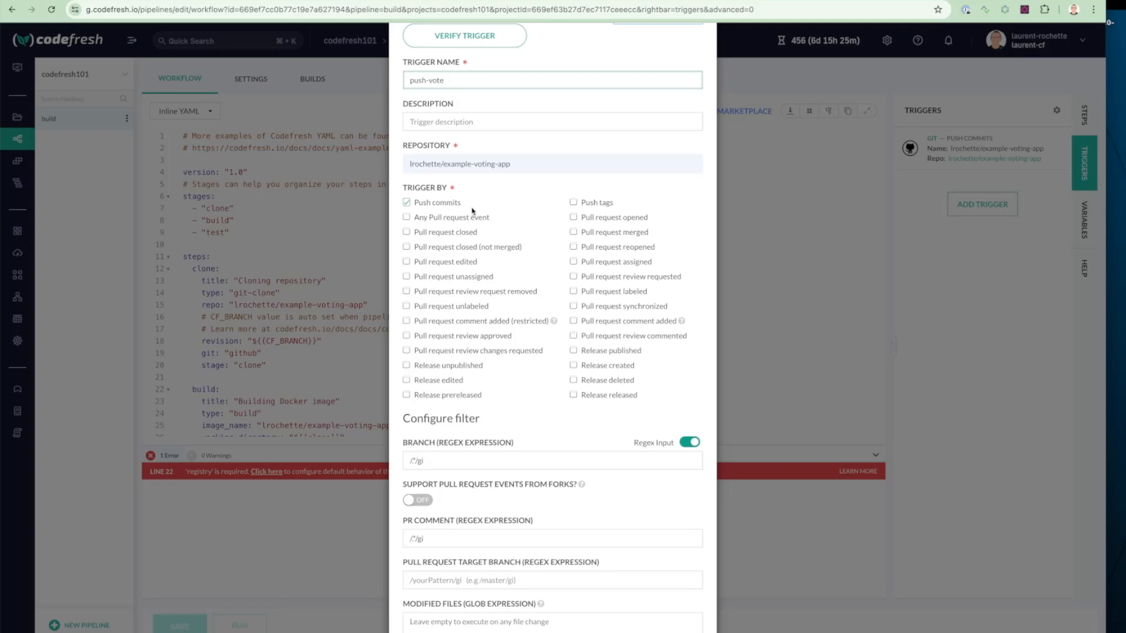
scroll(508, 262, "down", 3)
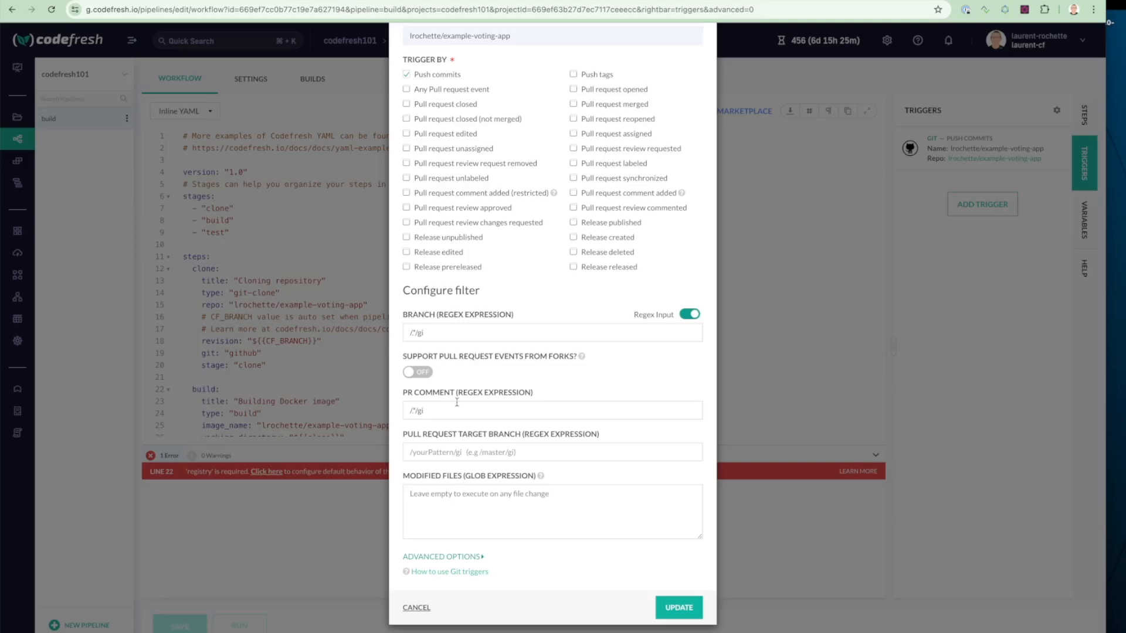
left_click(508, 494)
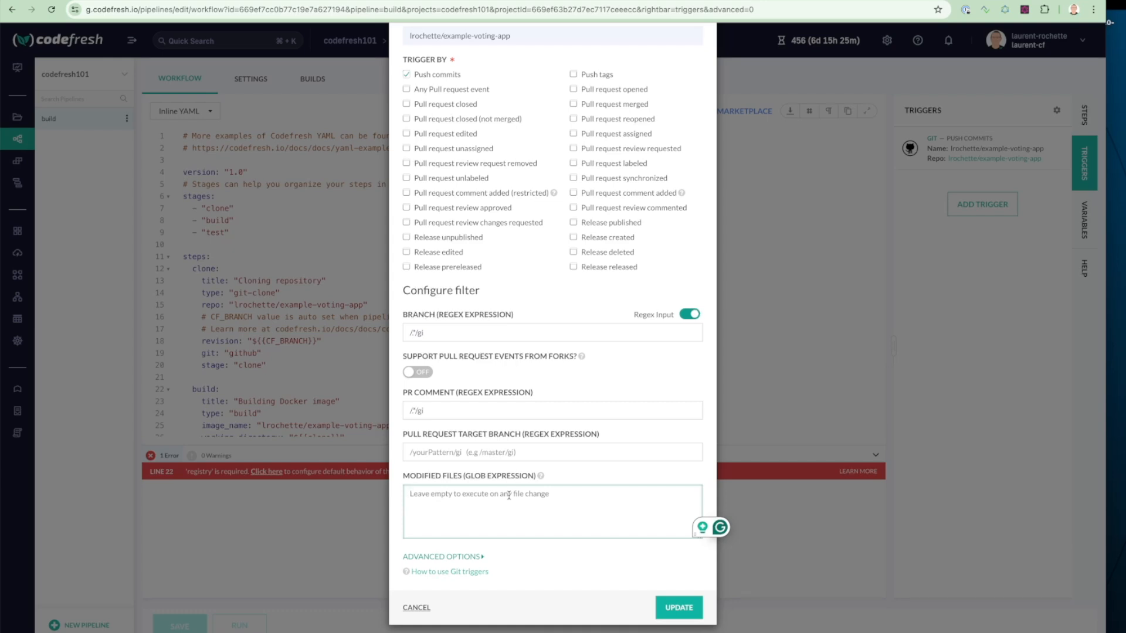
type("/vote")
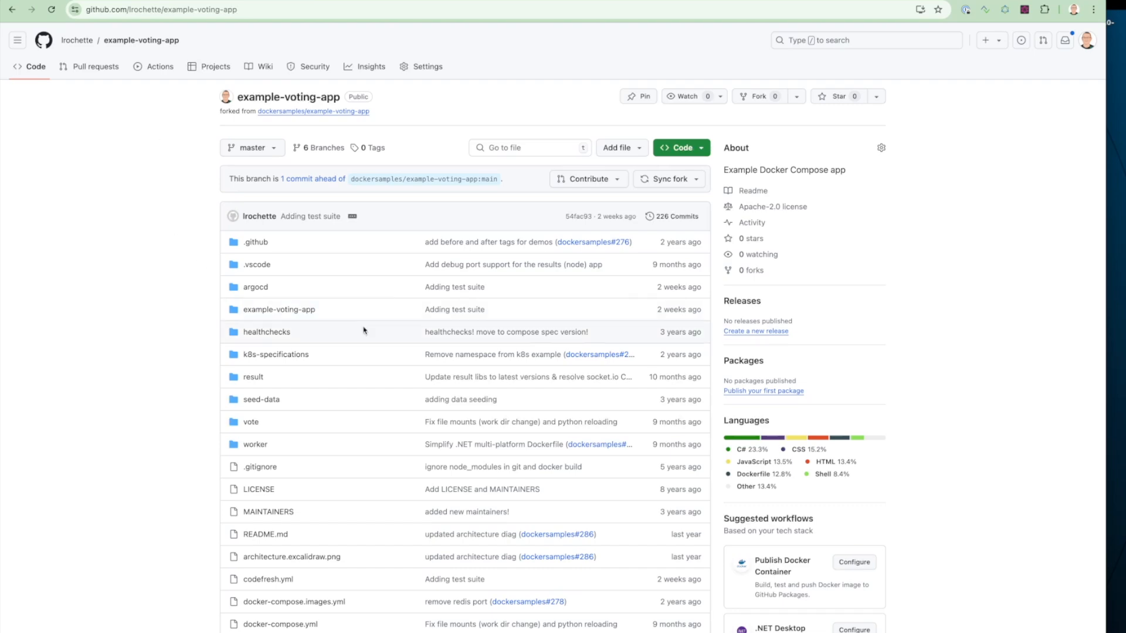
Switch to the example-voting-app repository on GitHub and examine the README architecture diagram, the vote folder's Dockerfile, and the worker and result folders.
scroll(367, 398, "down", 20)
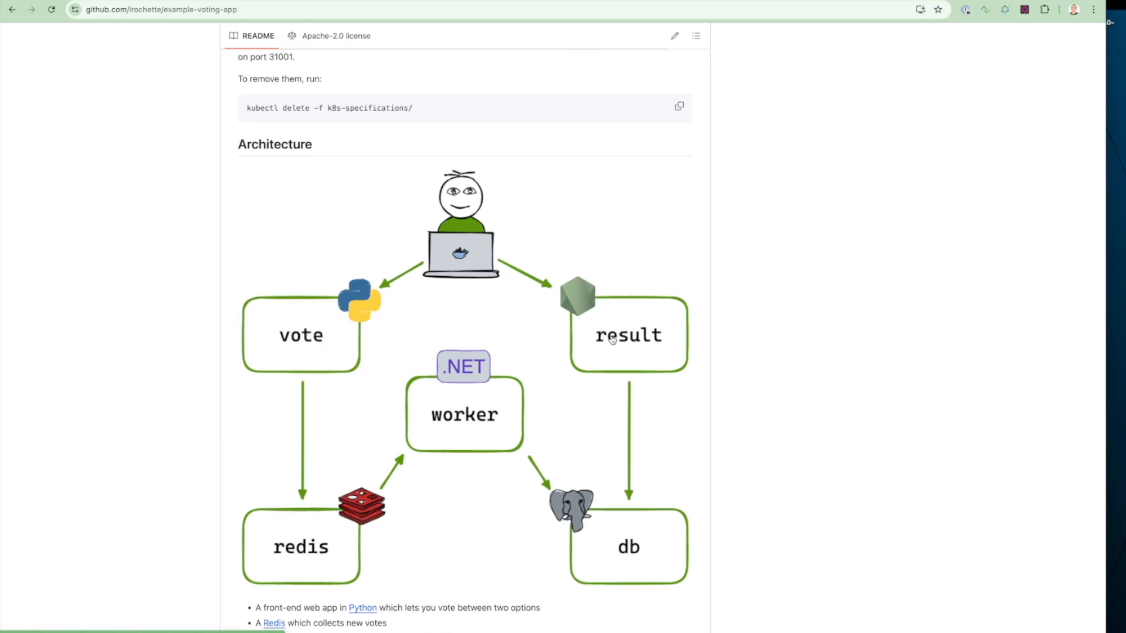
scroll(445, 338, "up", 13)
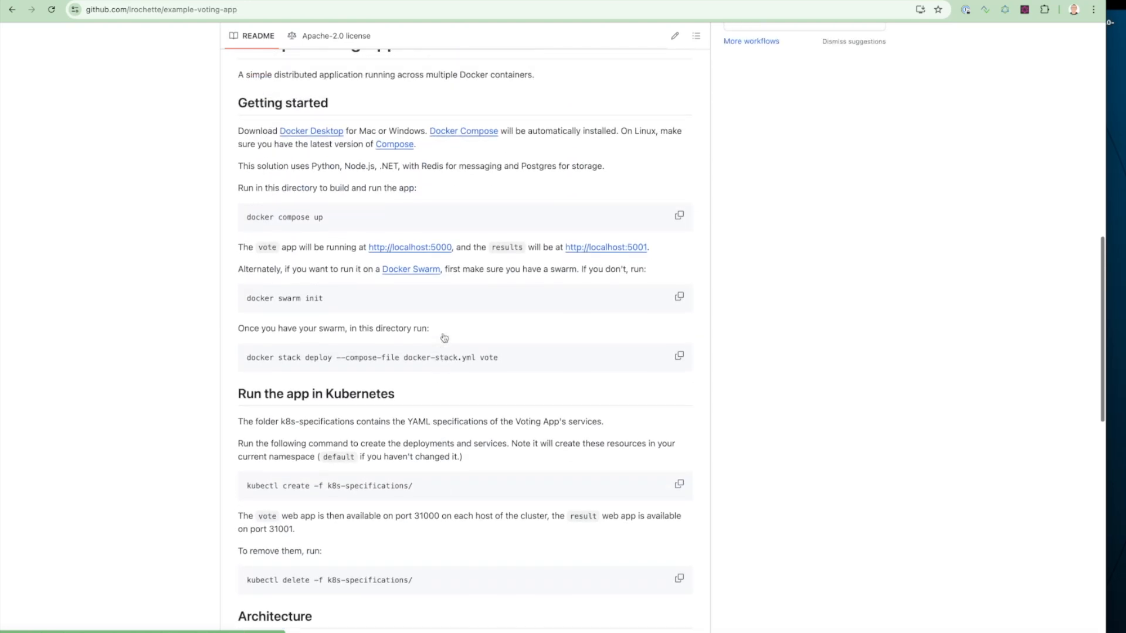
scroll(446, 338, "up", 6)
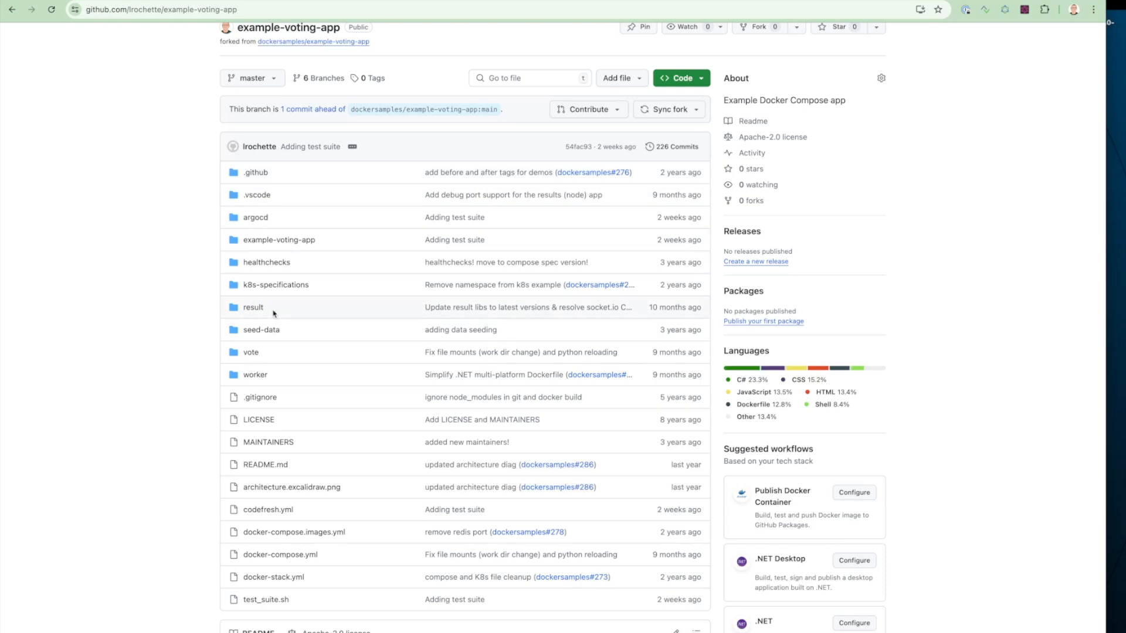
left_click(252, 352)
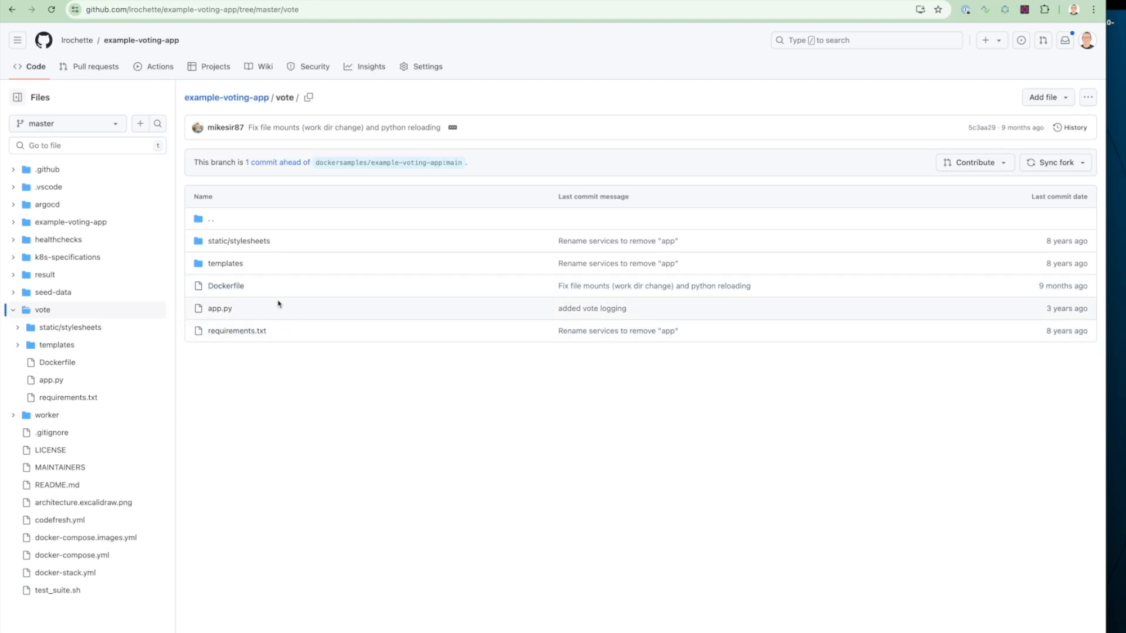
left_click(233, 287)
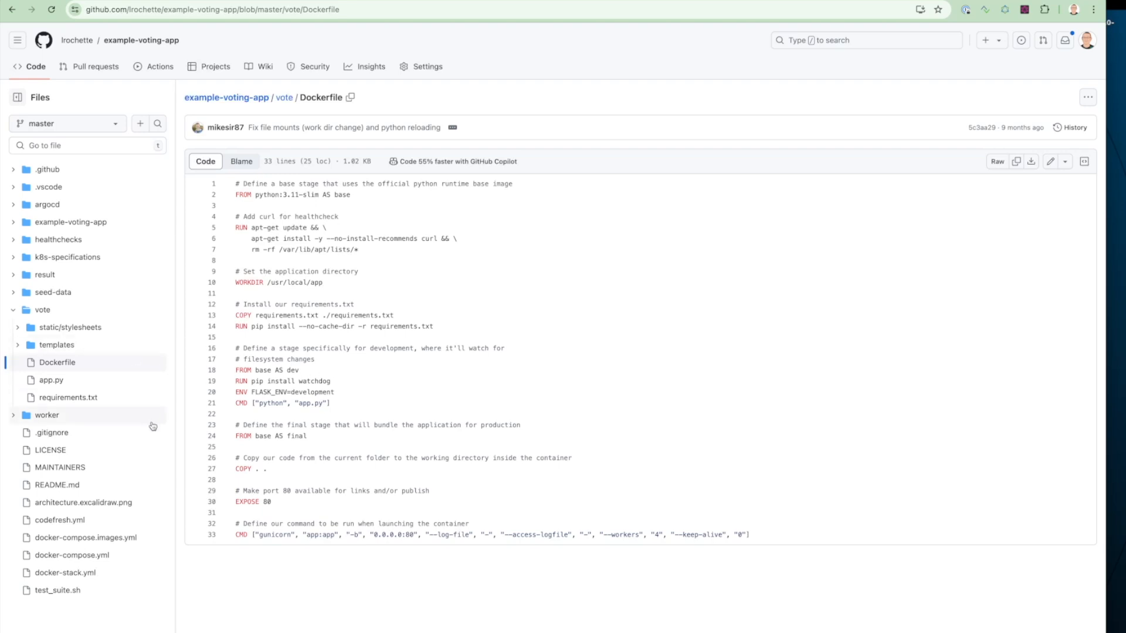
left_click(13, 420)
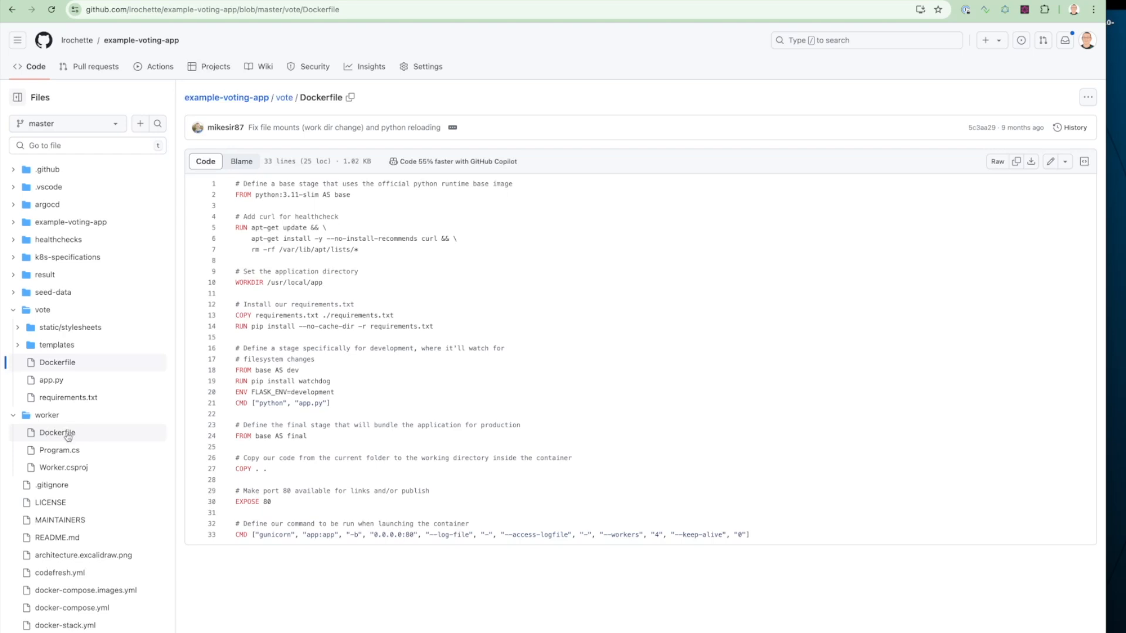
left_click(14, 278)
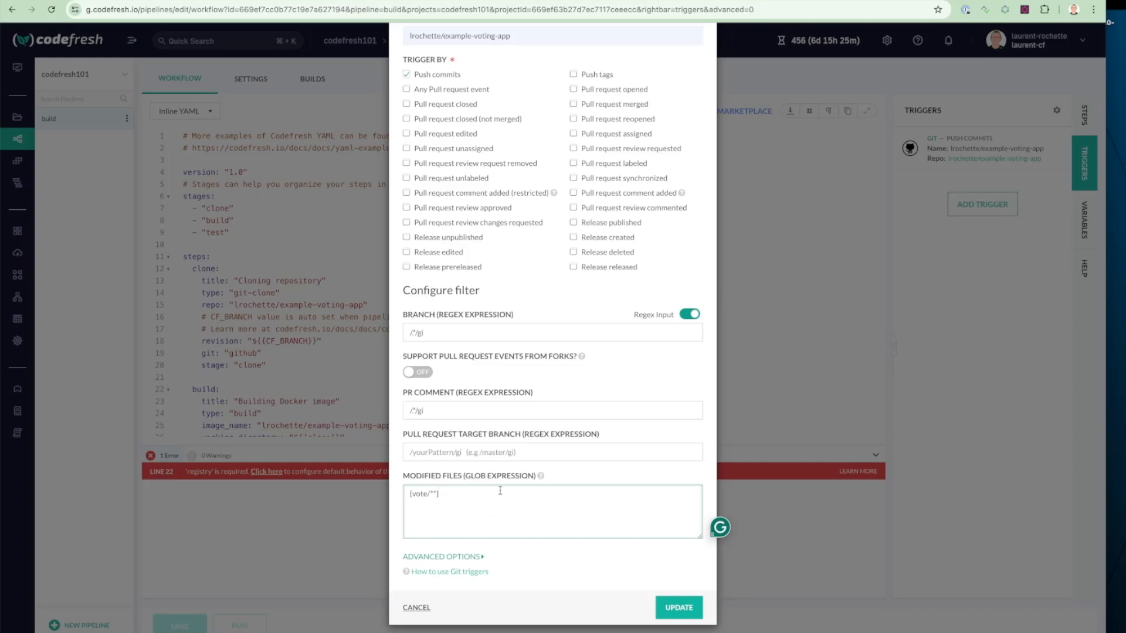
Back in Codefresh, add a build variable SERVICE with the value vote in the push-vote trigger's advanced options.
left_click(478, 557)
scroll(525, 546, "down", 7)
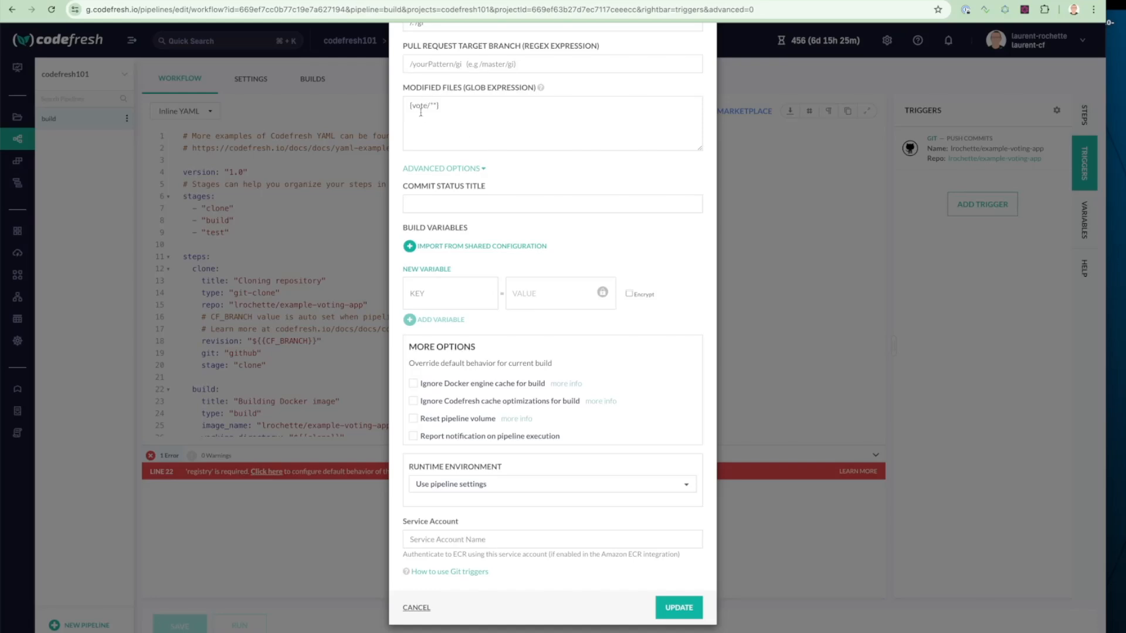
left_click(459, 293)
type("SER")
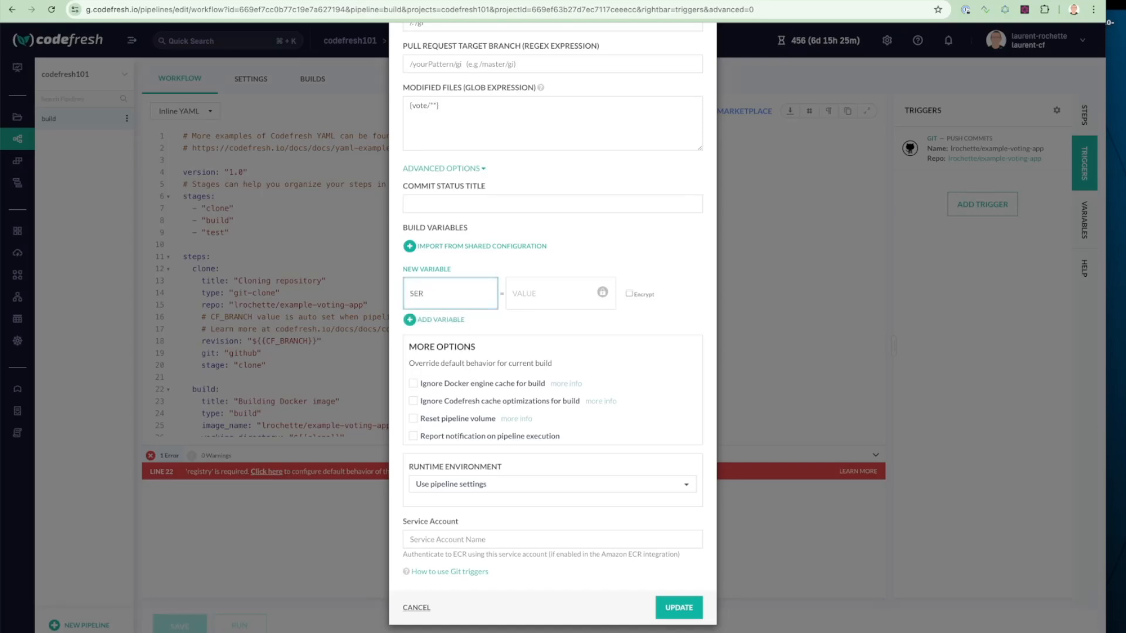
type("VICE")
key("Tab")
type("vote")
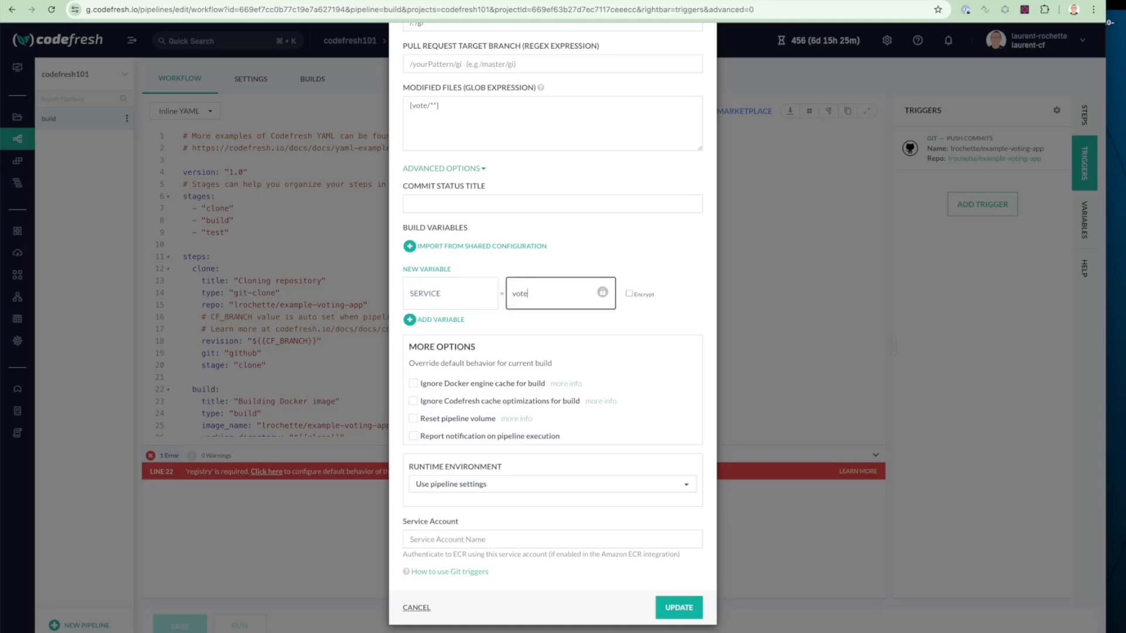
left_click(449, 321)
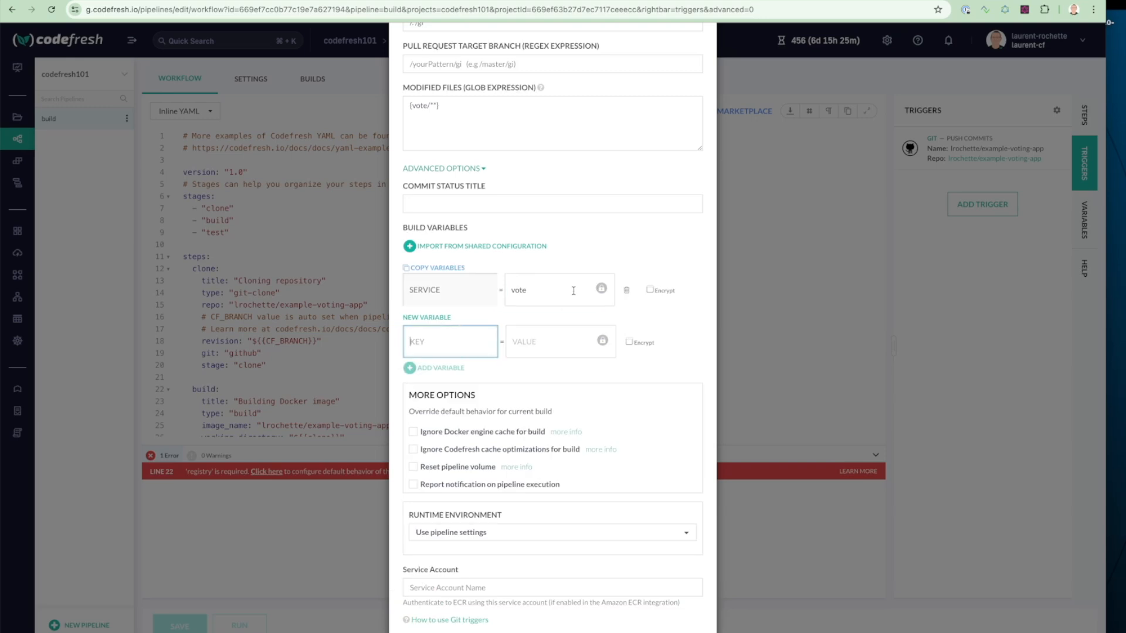
Review the push-vote trigger's events, filters and build options, and save the updated trigger.
scroll(546, 284, "down", 1)
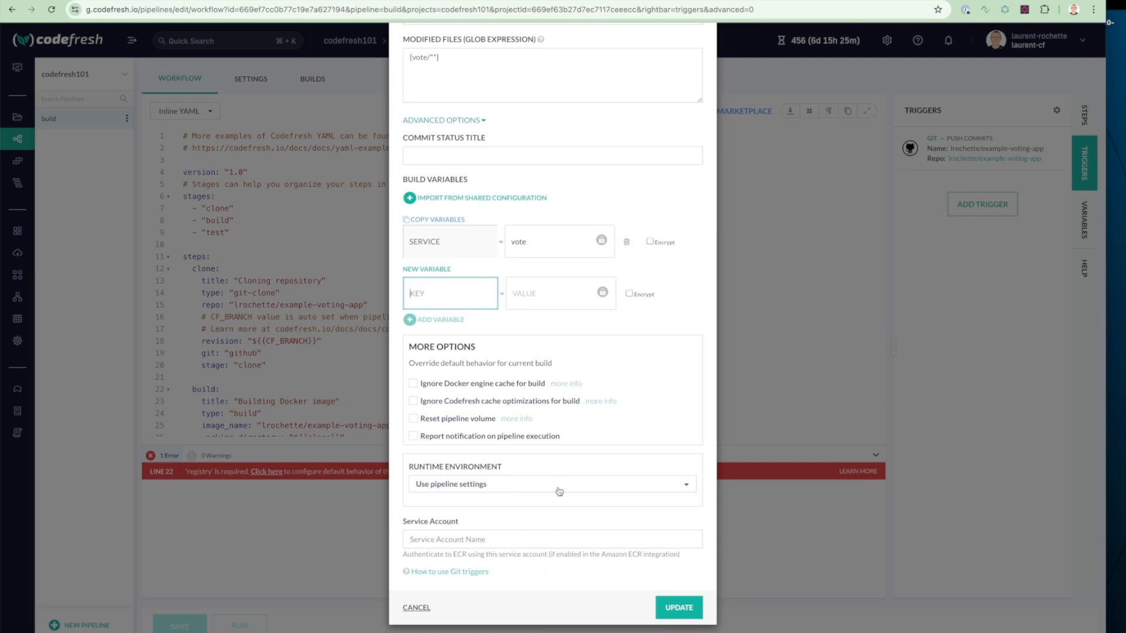
scroll(561, 493, "up", 2)
scroll(561, 493, "up", 10)
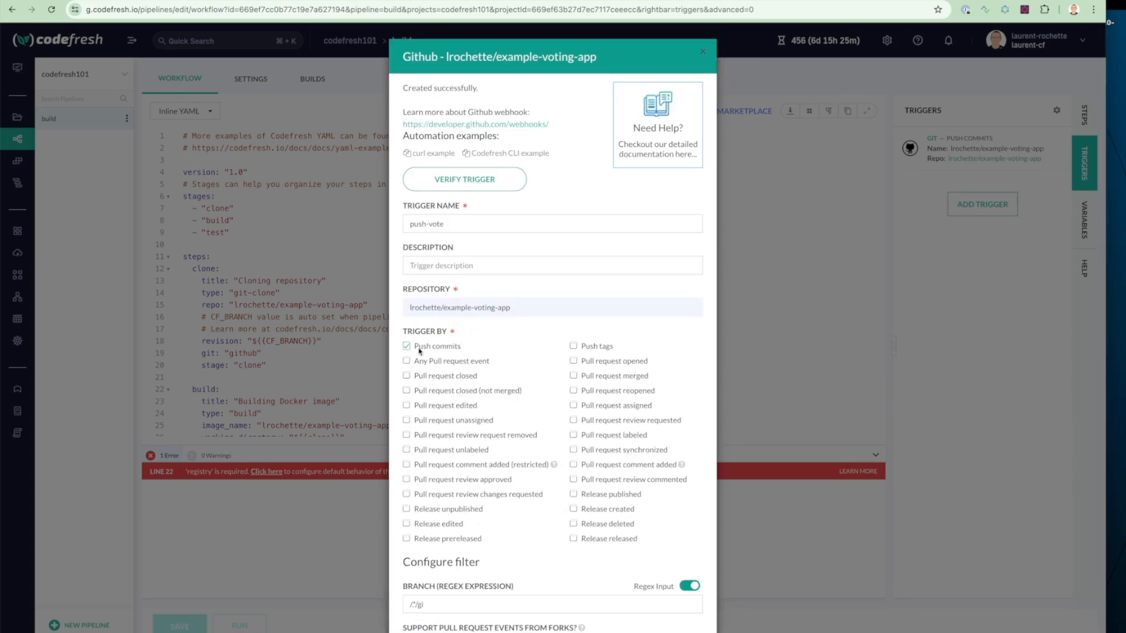
scroll(493, 415, "down", 7)
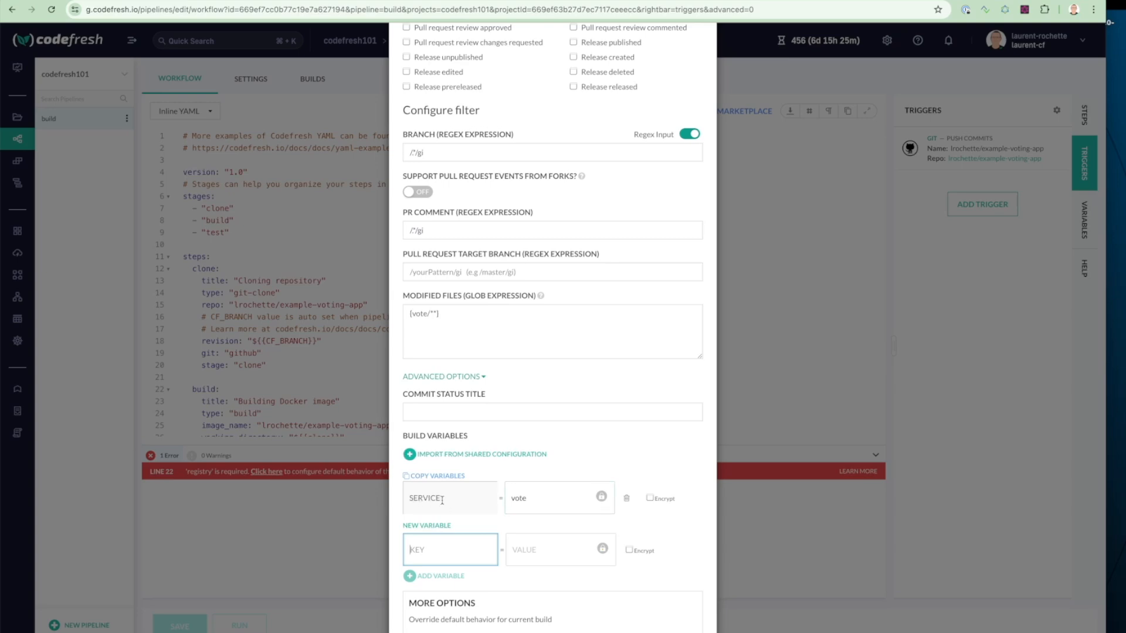
scroll(505, 493, "down", 5)
left_click(692, 616)
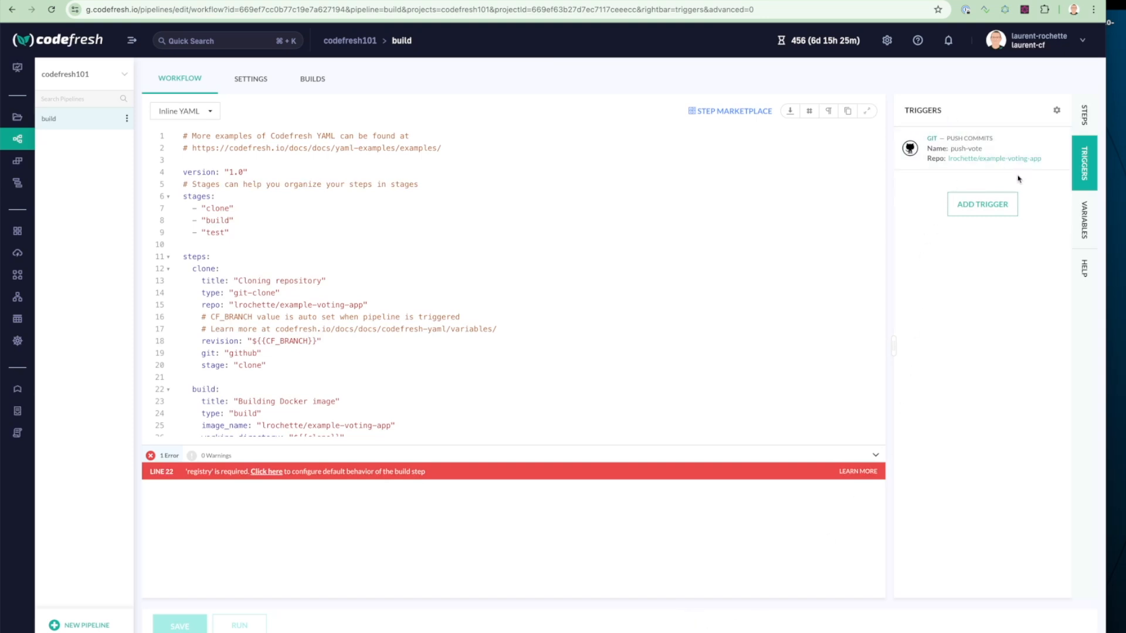
Start a second Git trigger for the build pipeline and name it push-result.
left_click(992, 206)
left_click(519, 130)
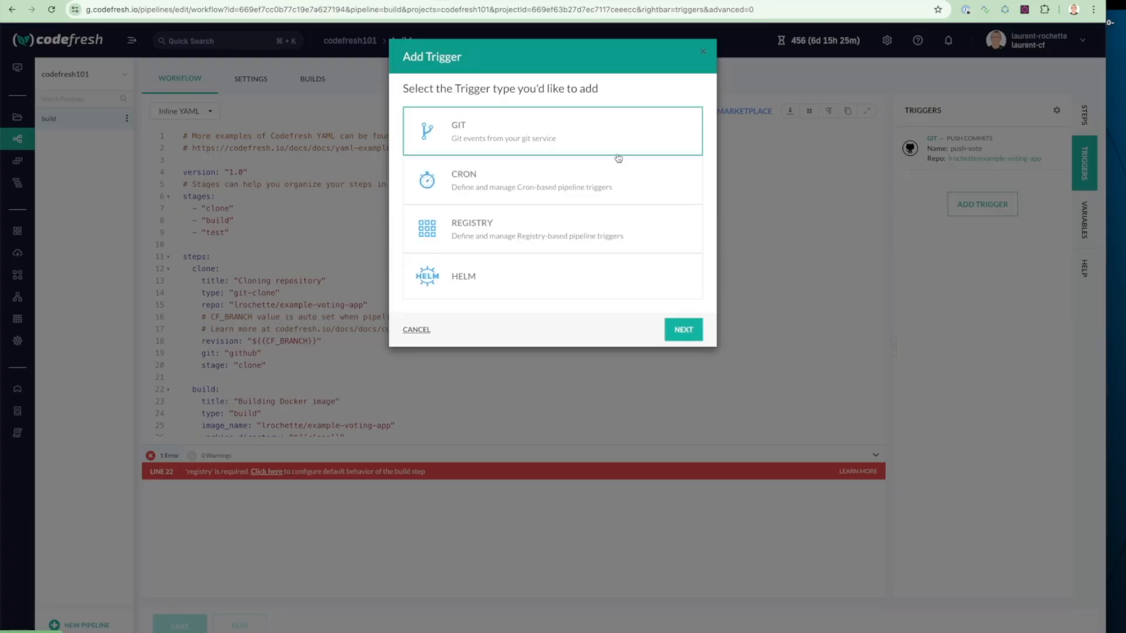
left_click(684, 329)
left_click(497, 130)
type("push")
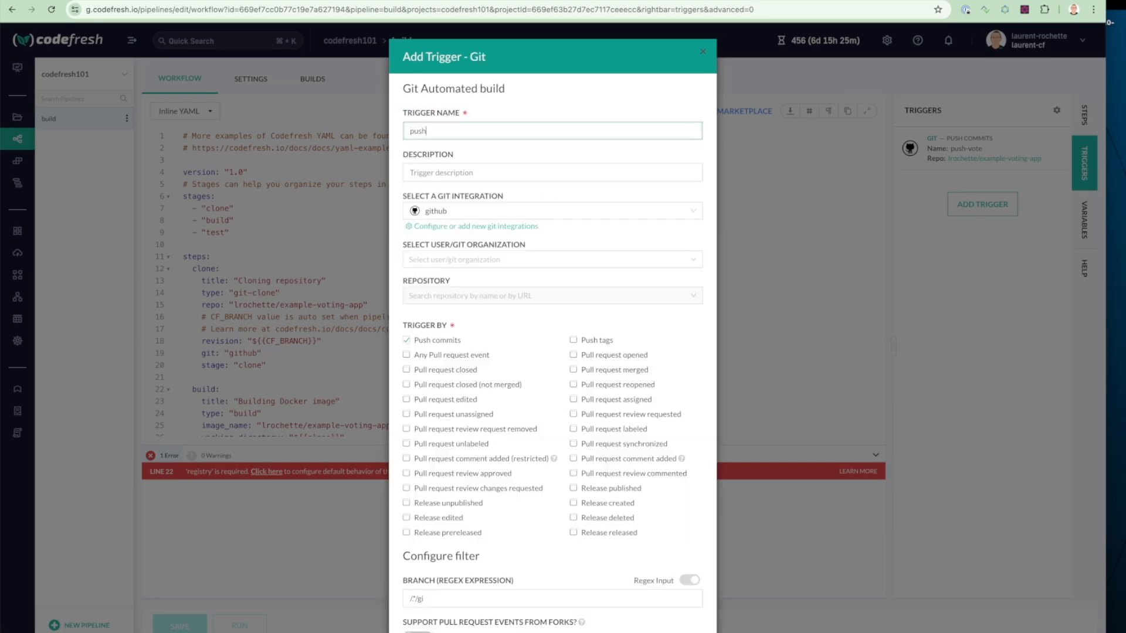
type("-result")
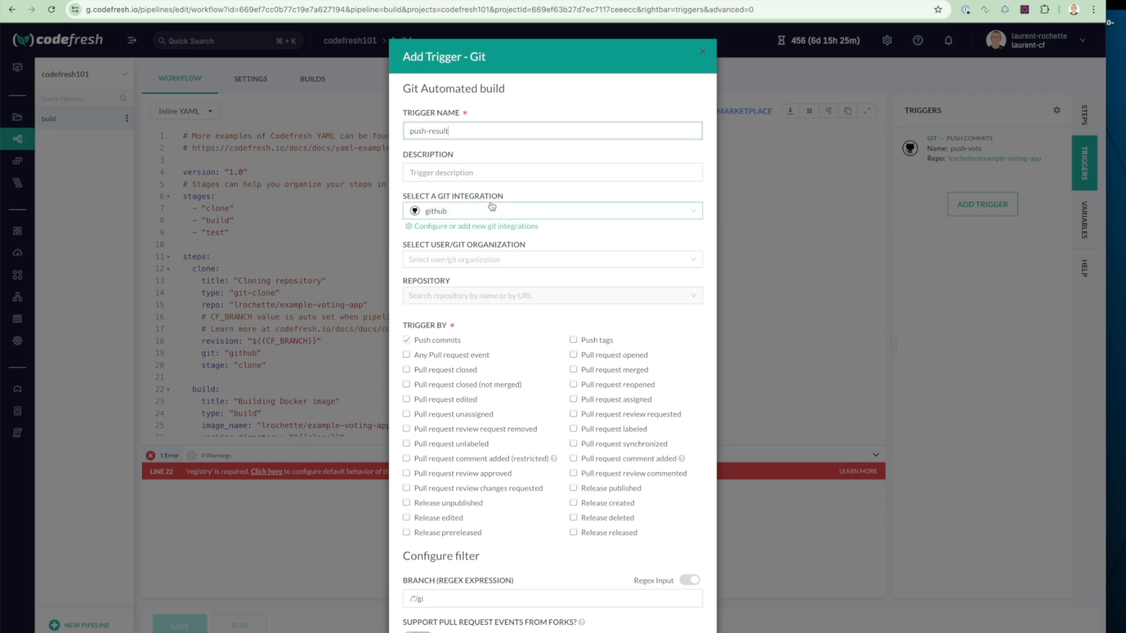
Choose the personal GitHub account and its example-voting-app repository as the push-result trigger's source.
left_click(479, 261)
left_click(459, 284)
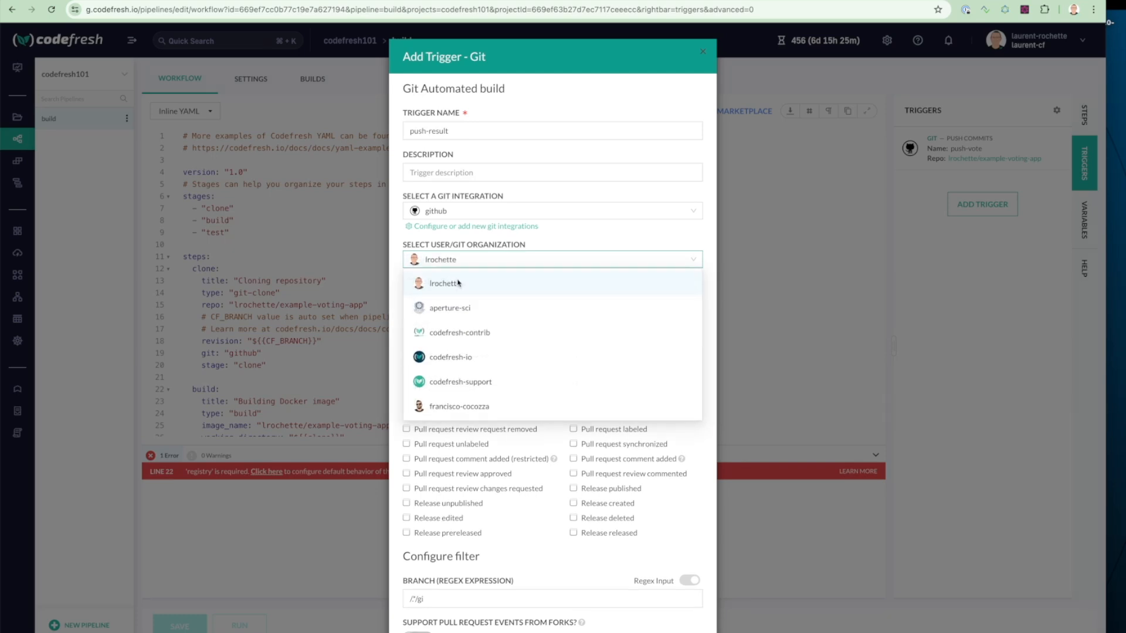
left_click(476, 295)
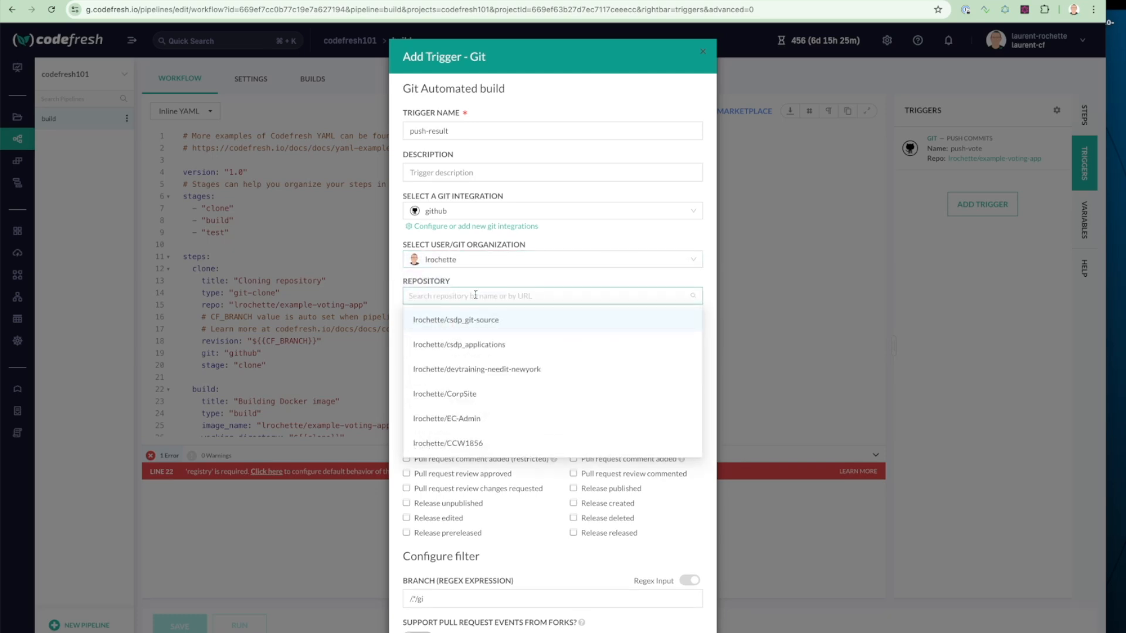
type("exampl")
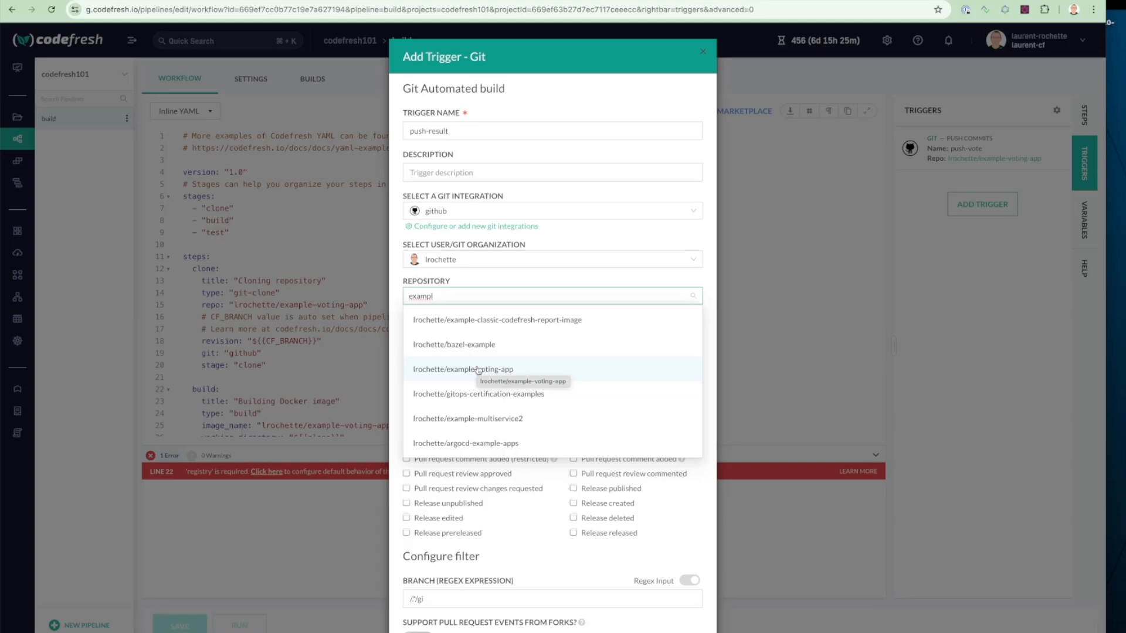
left_click(479, 370)
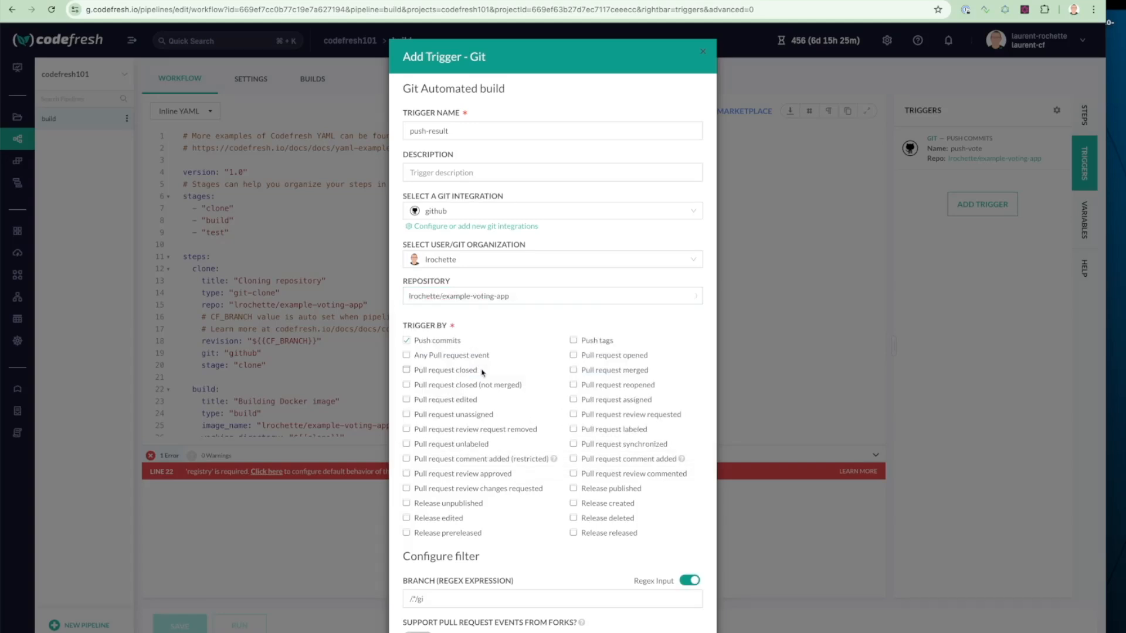
Set the push-result trigger's modified files glob expression to {result/**}.
scroll(429, 346, "down", 5)
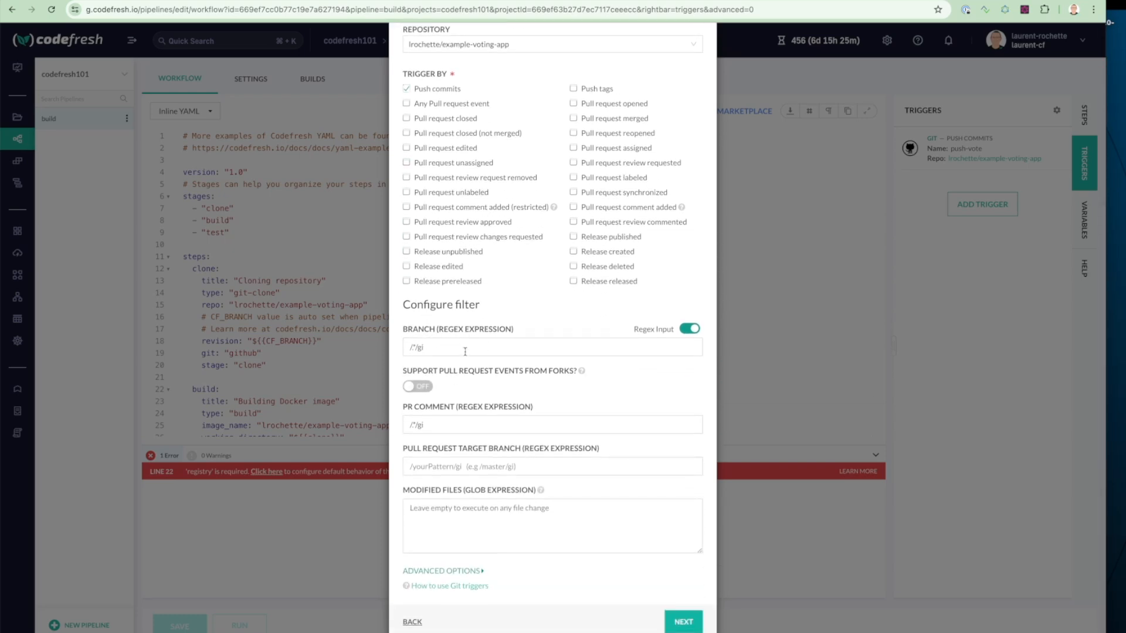
scroll(465, 352, "down", 1)
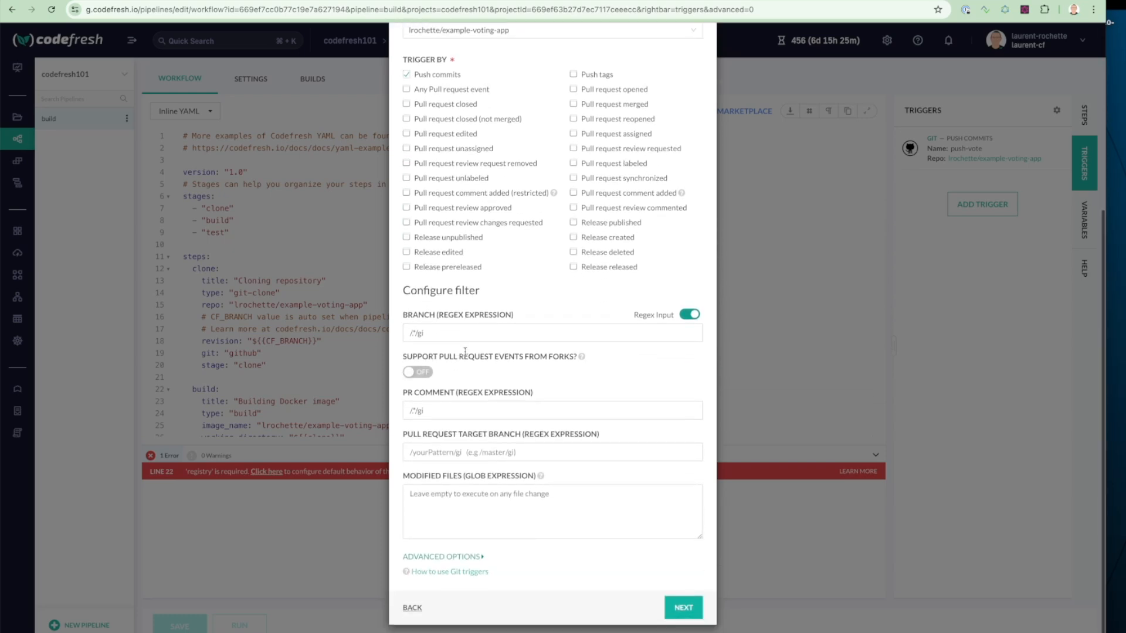
left_click(472, 495)
type("[result/**")
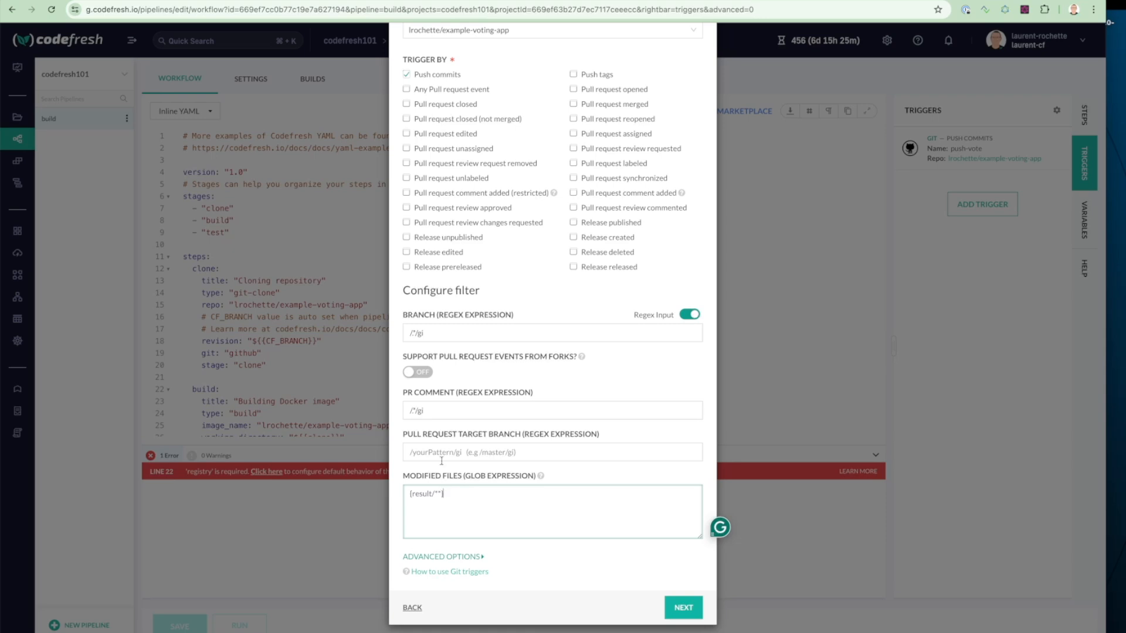
Add a build variable SERVICE with the value result in the push-result trigger's advanced options.
left_click(465, 558)
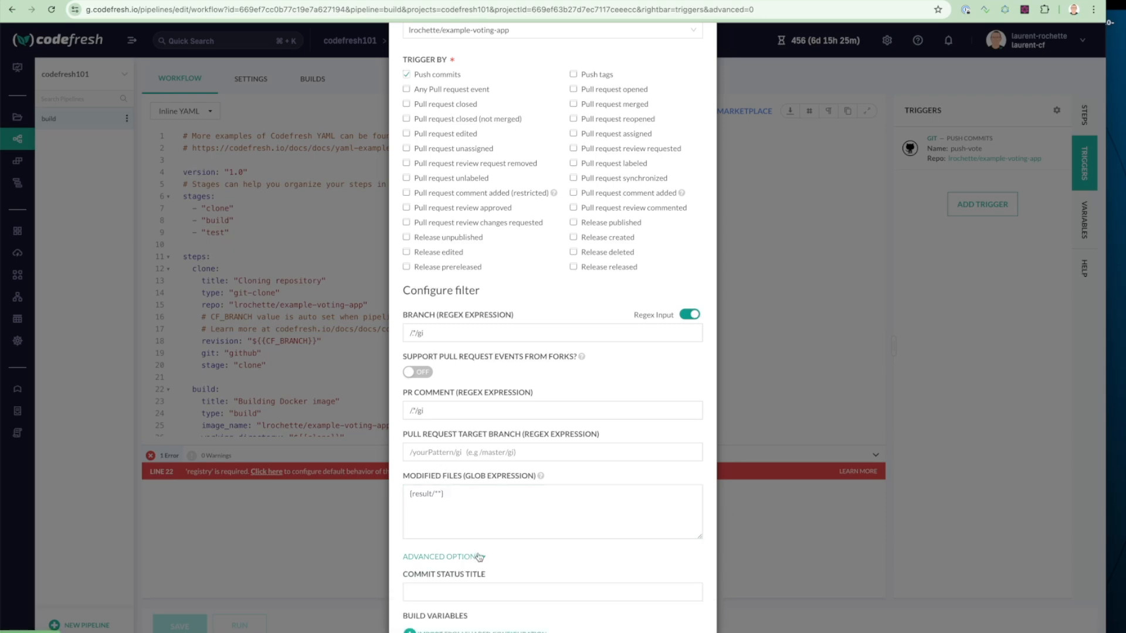
scroll(463, 410, "down", 5)
left_click(459, 371)
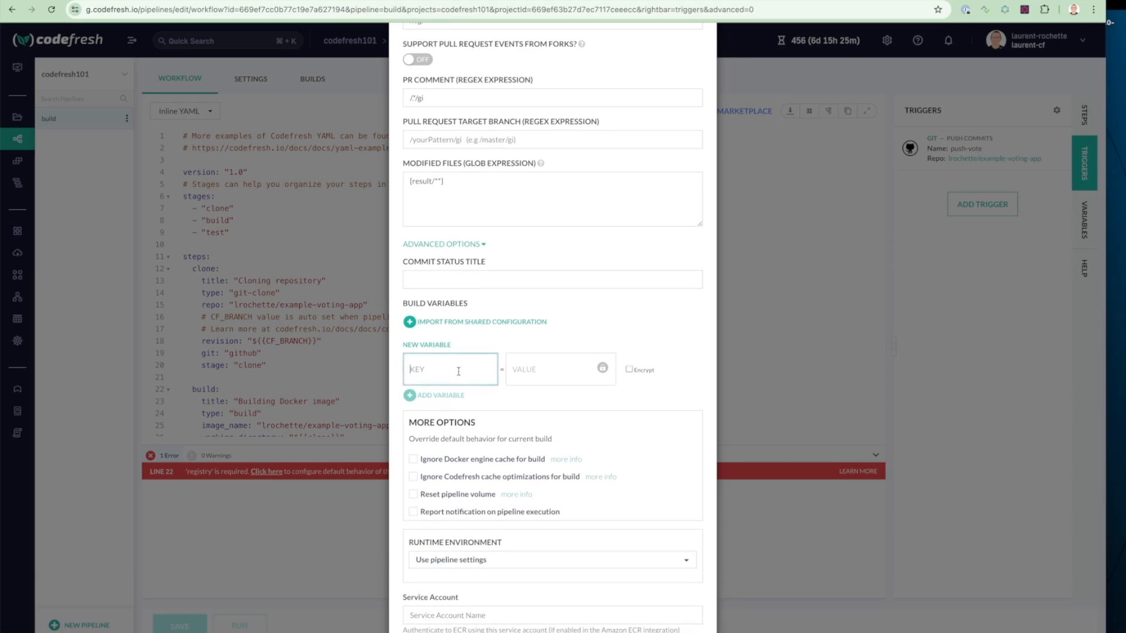
type("SERVICE")
key("Tab")
type("resul")
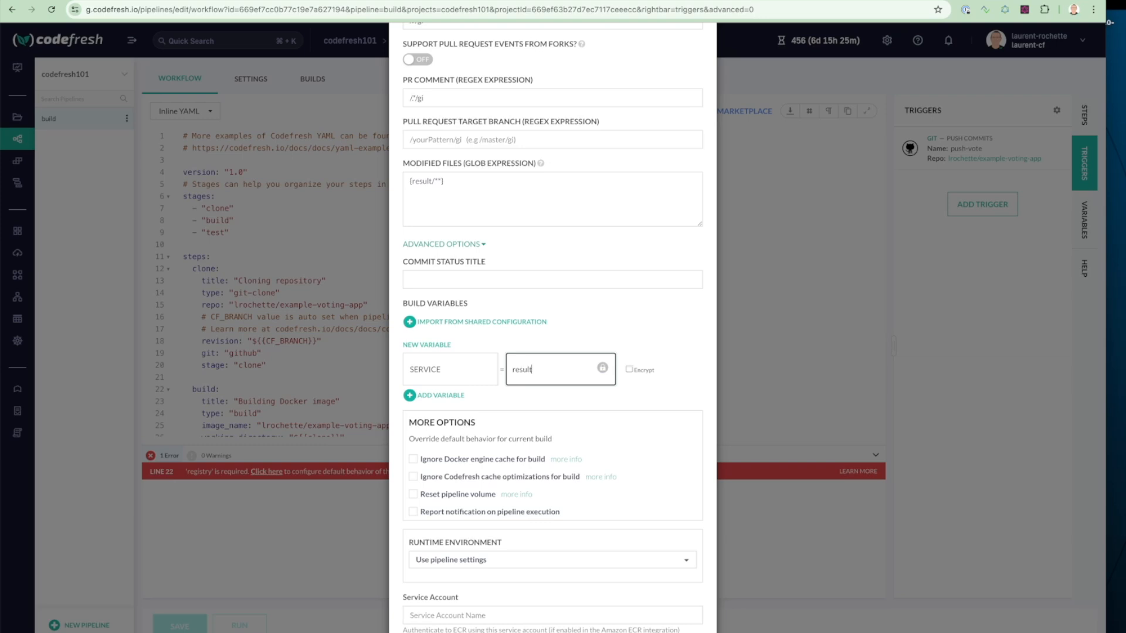
left_click(422, 396)
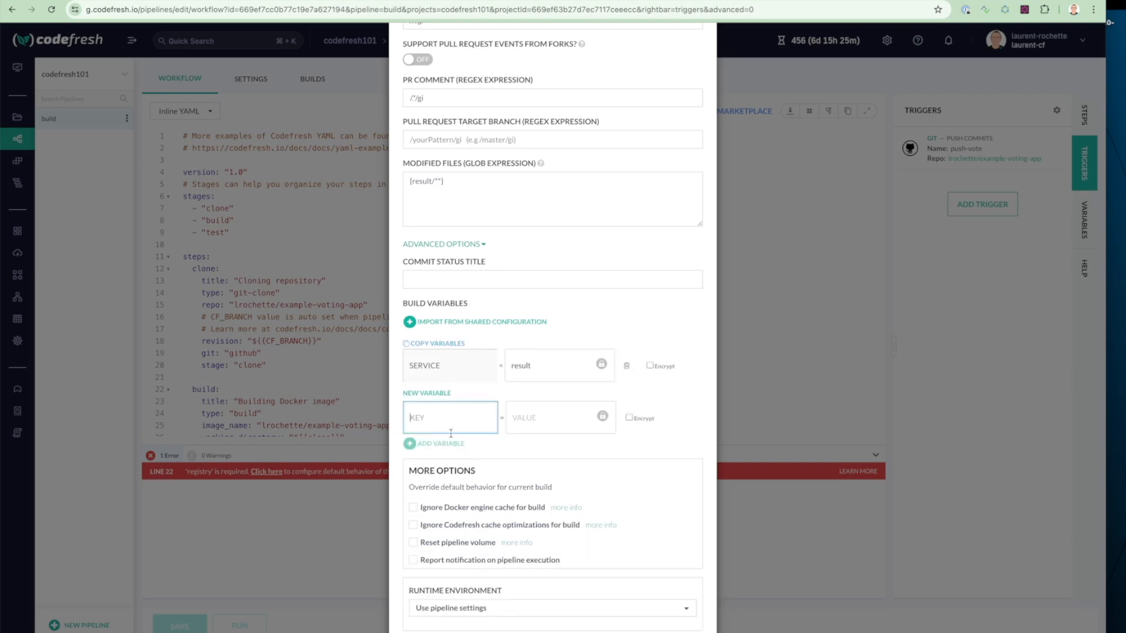
scroll(470, 453, "down", 1)
scroll(469, 453, "down", 2)
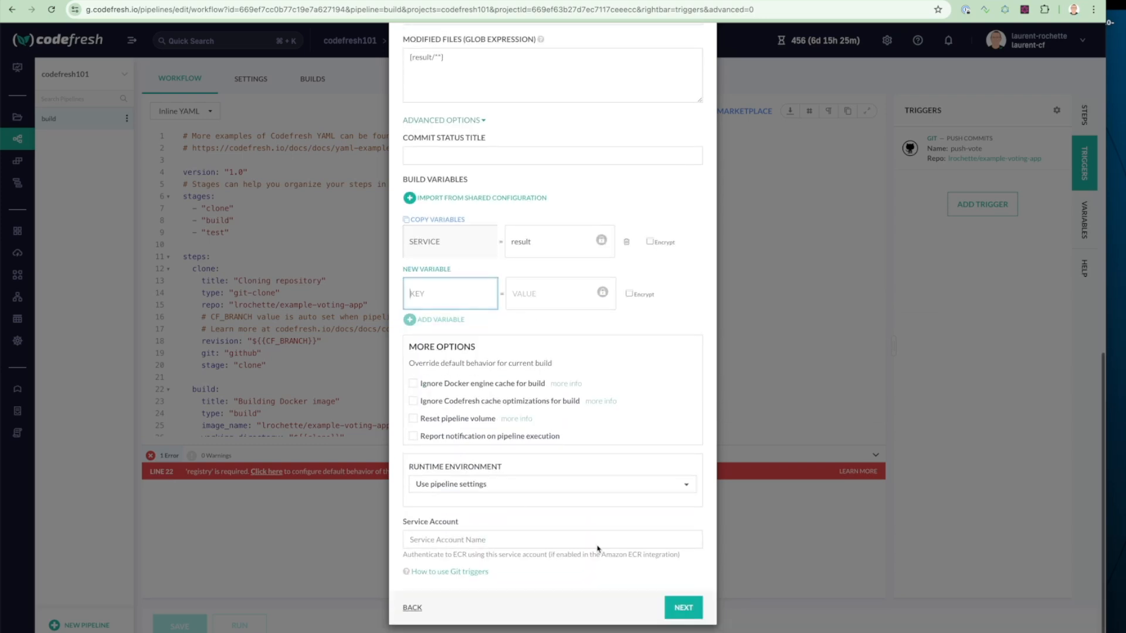
Create the push-result Git trigger with its configured settings and finish the trigger setup.
left_click(684, 607)
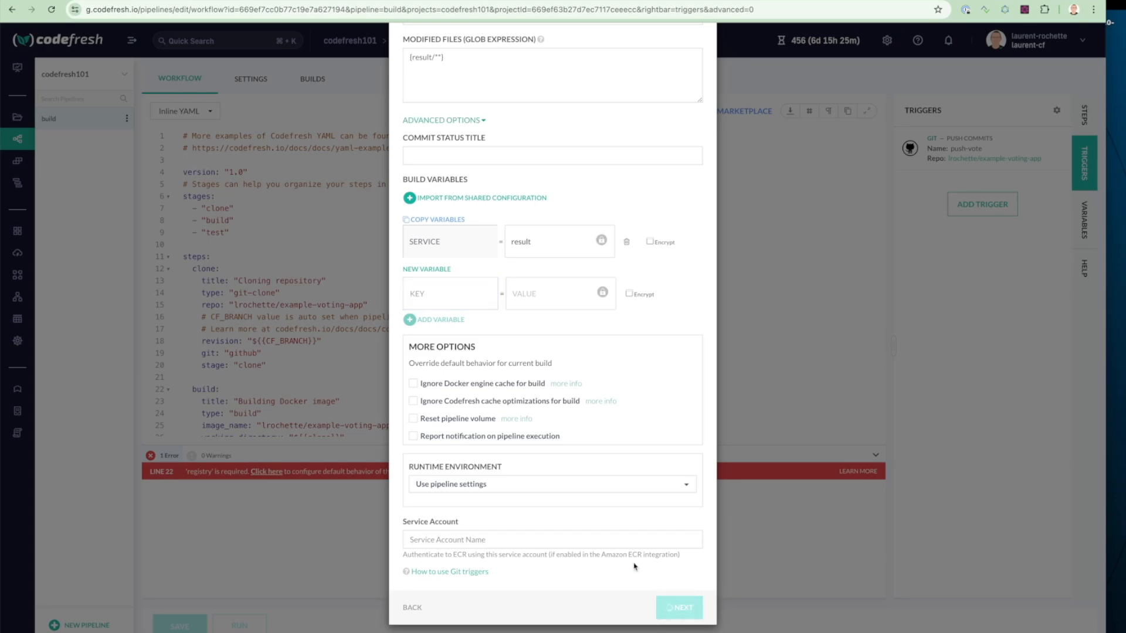
scroll(533, 417, "down", 3)
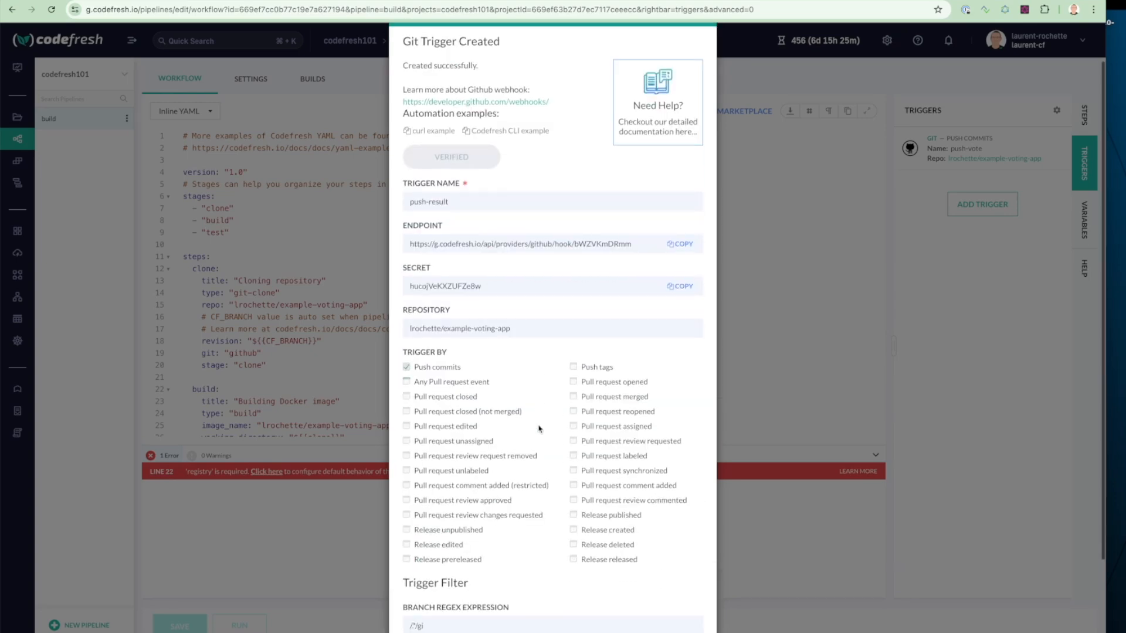
left_click(684, 608)
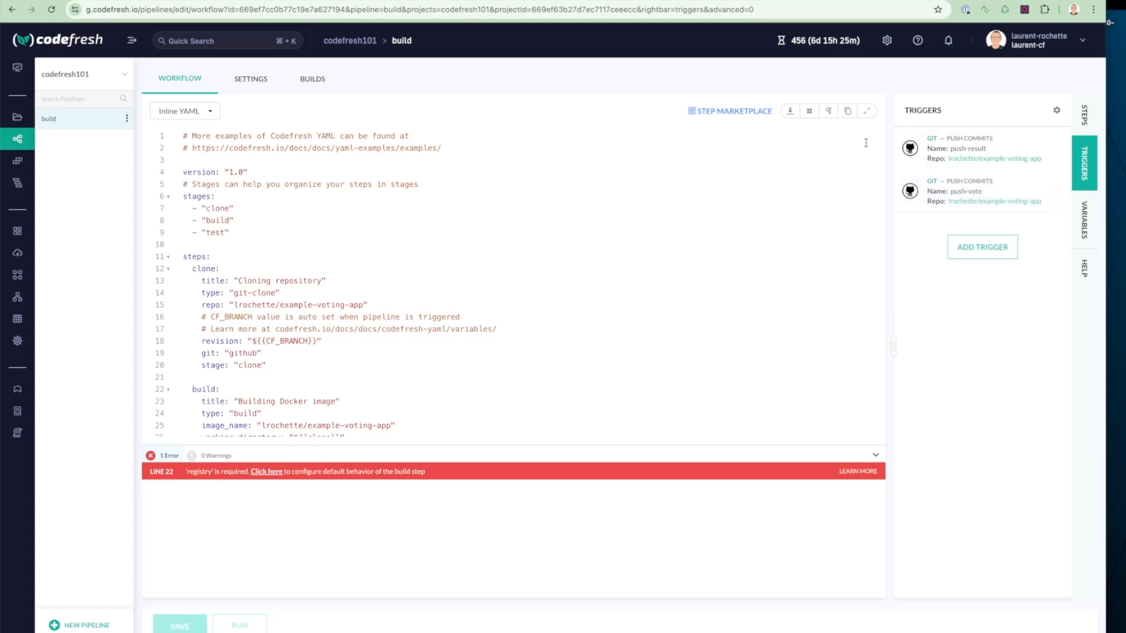
Open the account settings in a separate browser tab and go to the pipeline integrations.
right_click(887, 40)
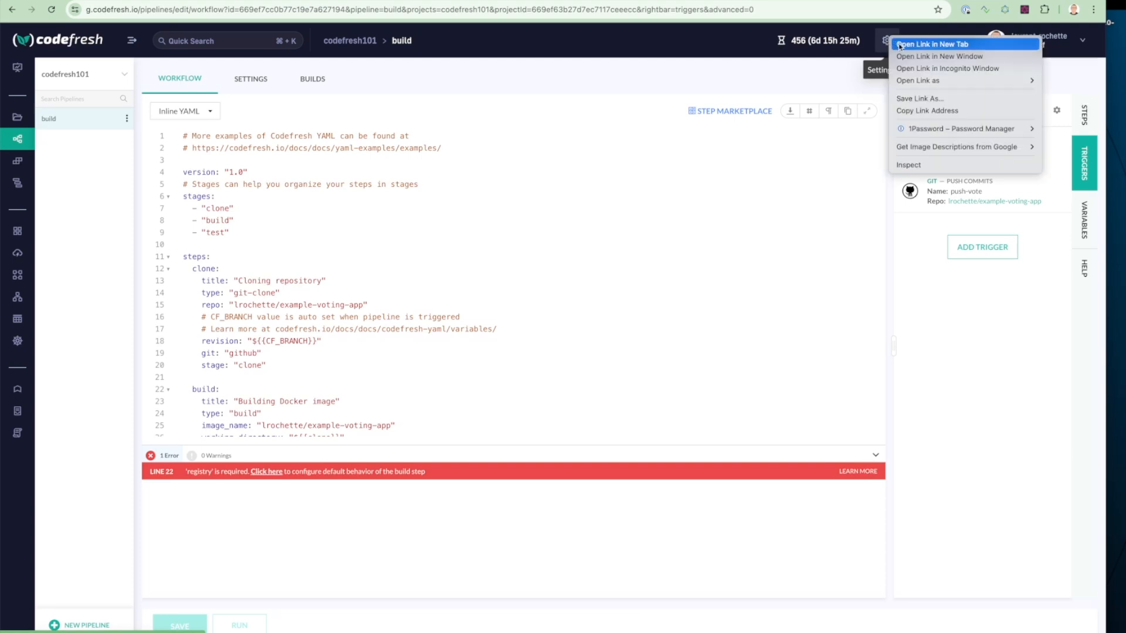
left_click(901, 46)
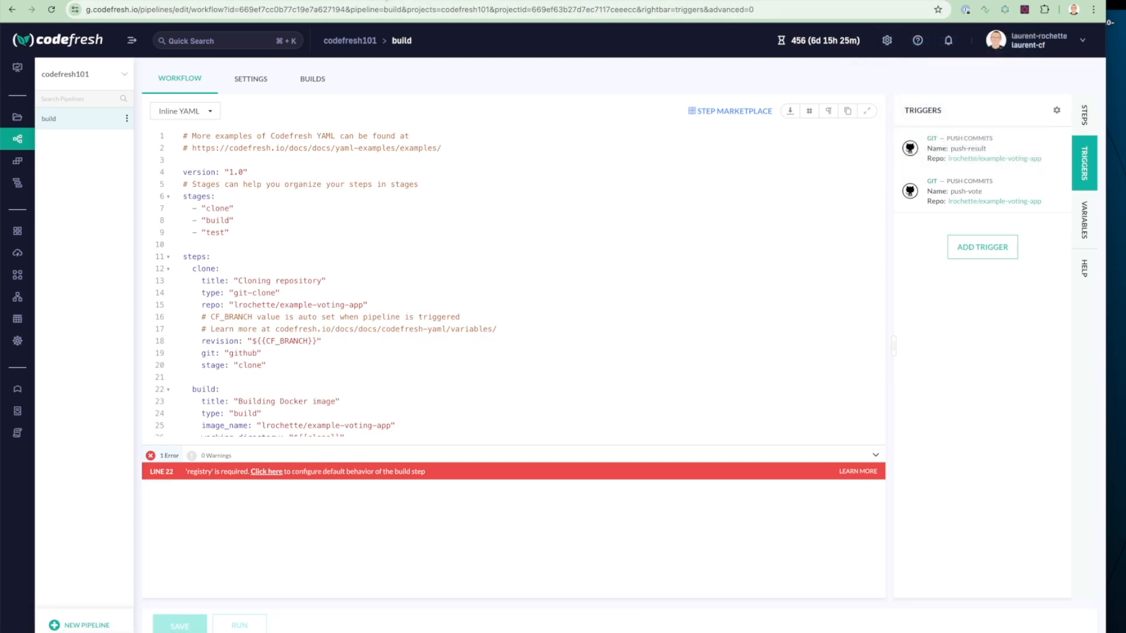
key("ctrl+Tab")
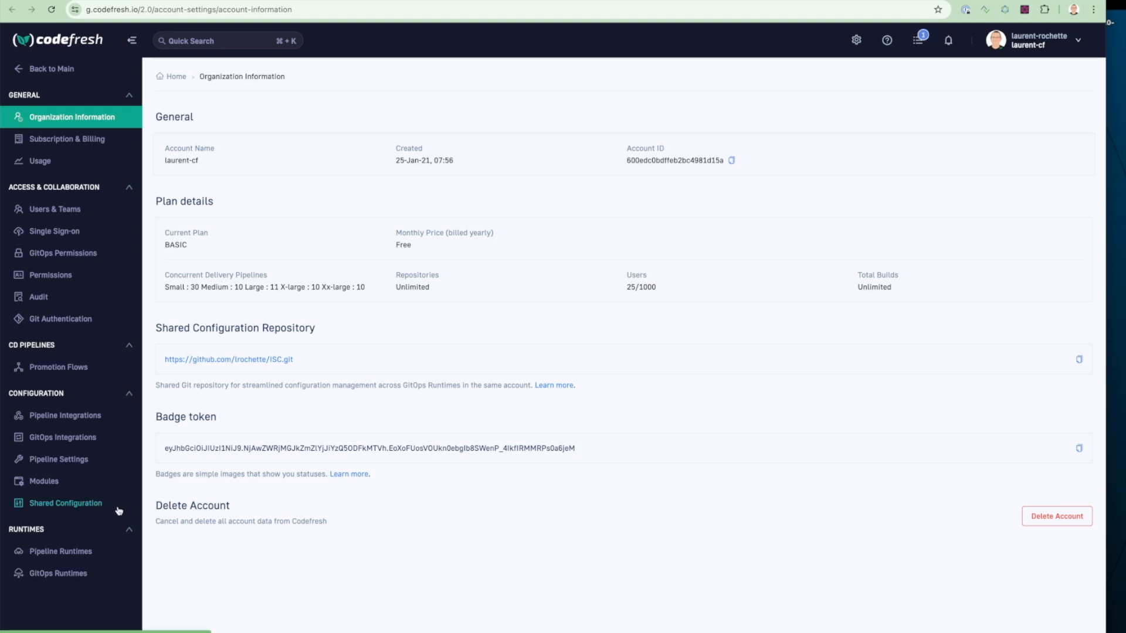
left_click(69, 418)
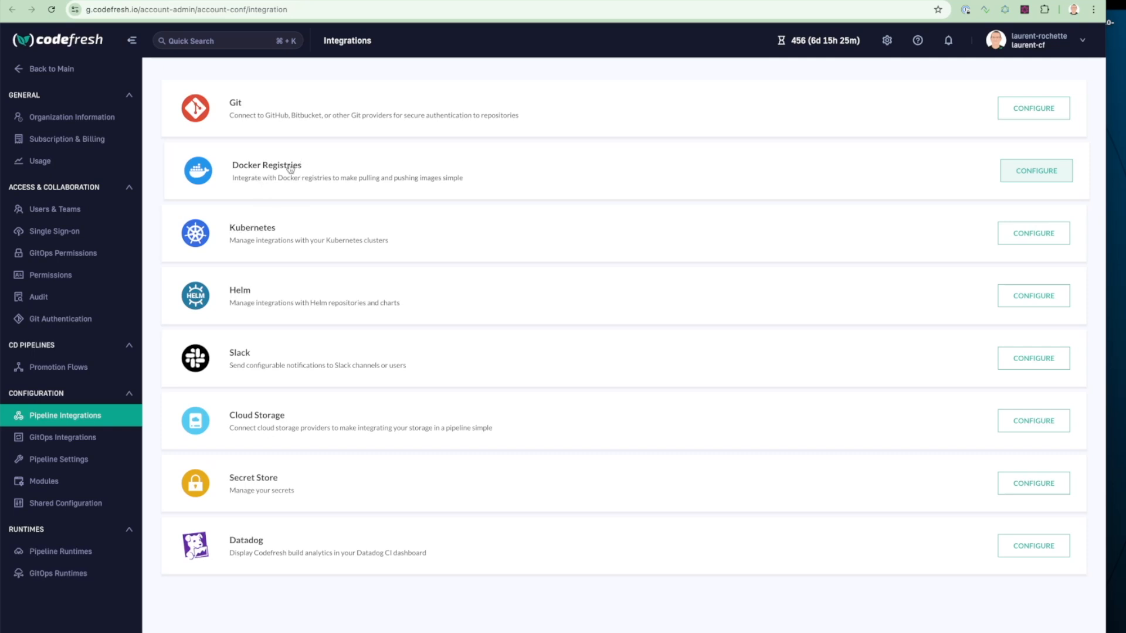
Examine the connection details of the github Git integration without changing them, and open the default docker registry's configuration.
left_click(296, 114)
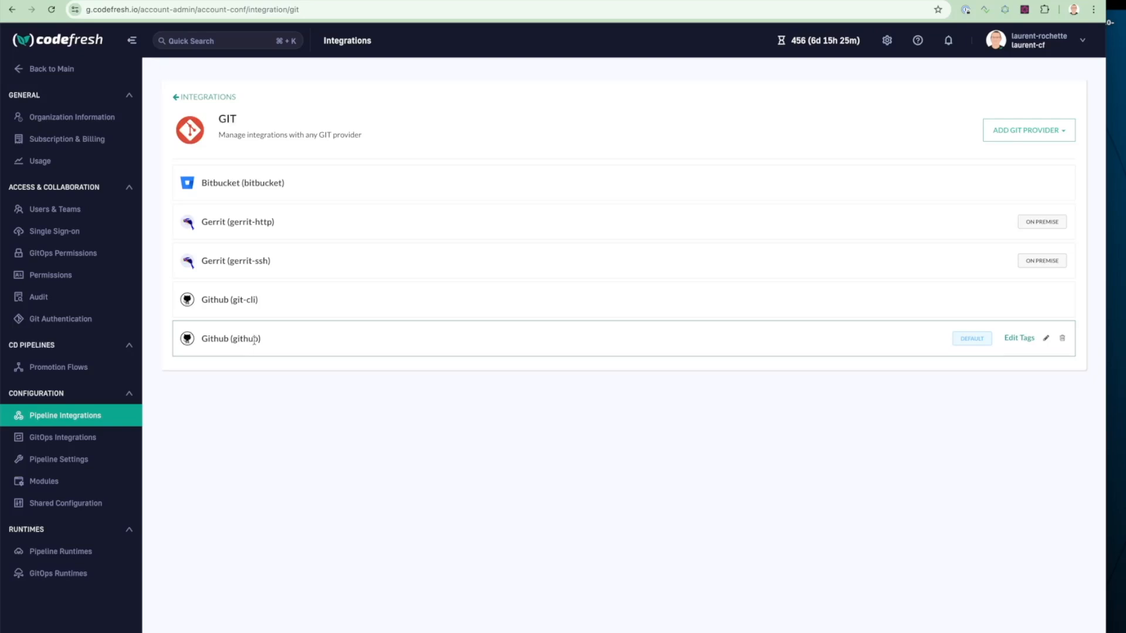
left_click(1047, 339)
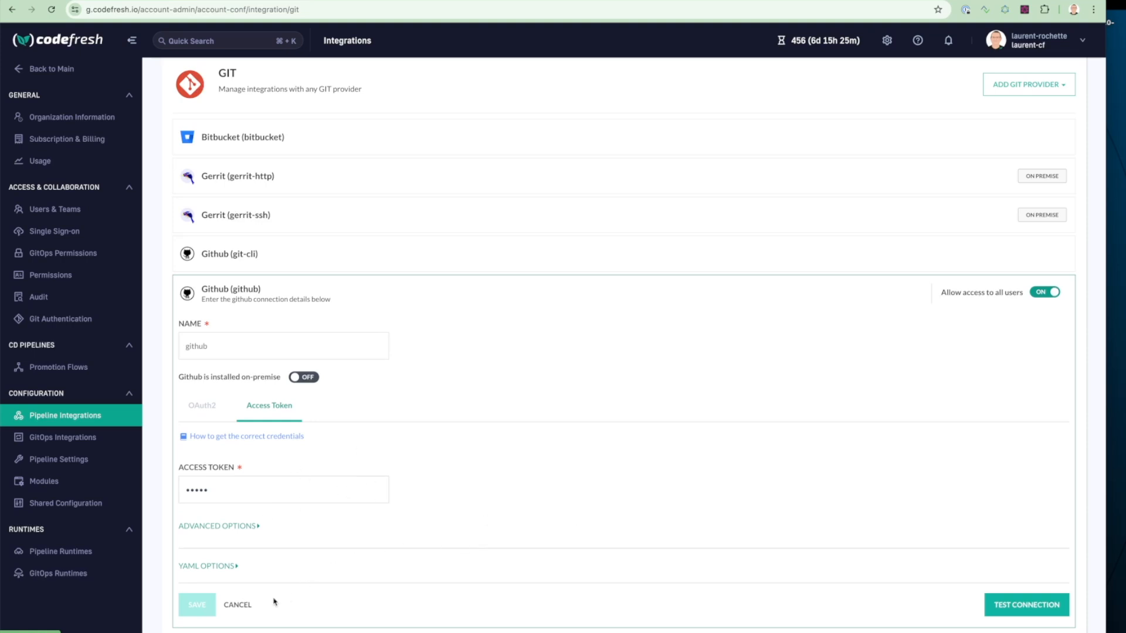
left_click(246, 606)
left_click(218, 100)
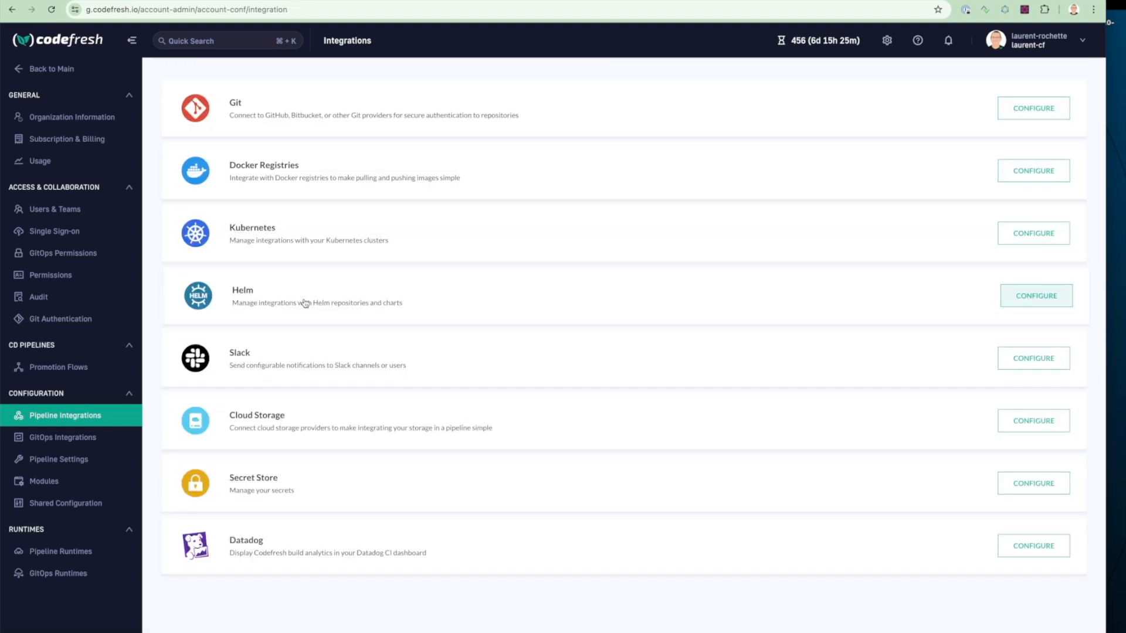
left_click(290, 176)
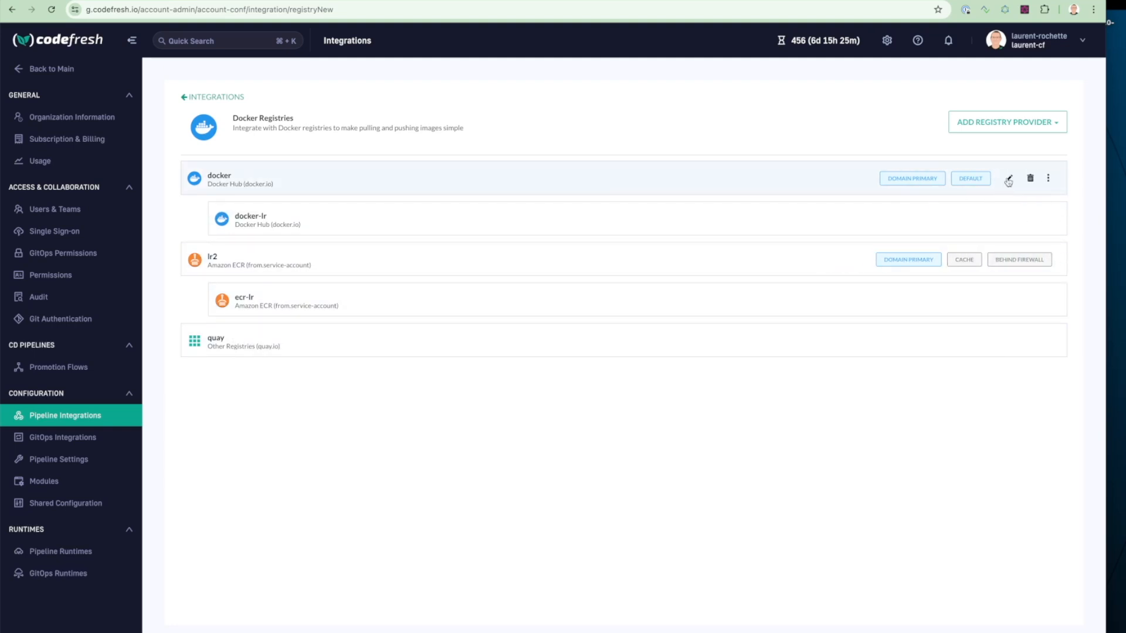
left_click(1008, 179)
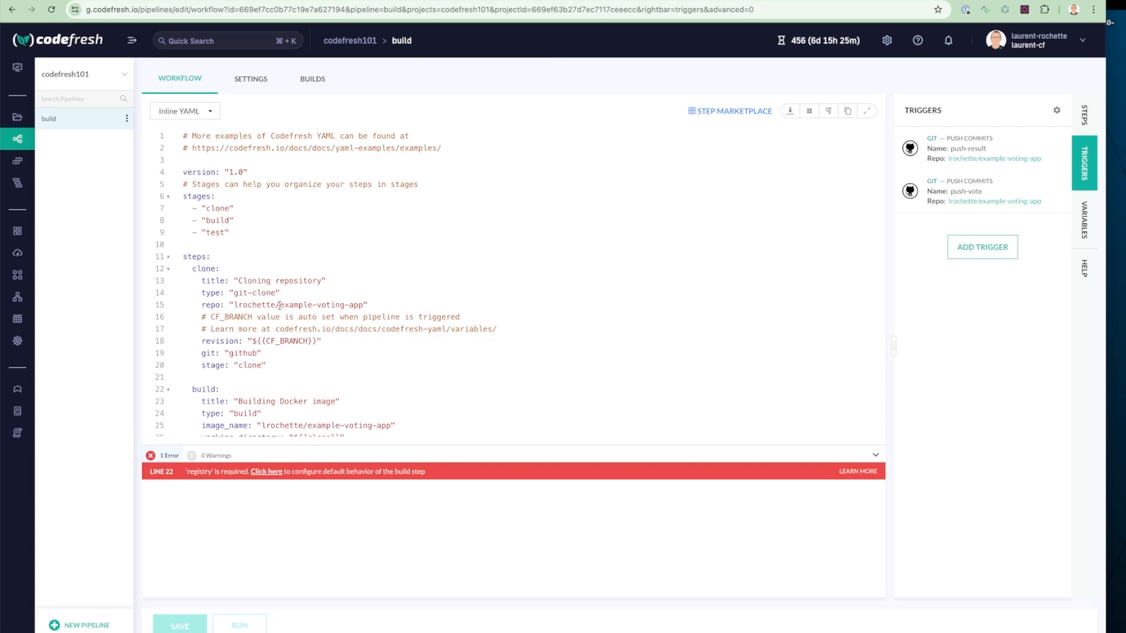
Replace the clone step's repo value in the build pipeline YAML with "${{CF_REPO_OWNER}}/${{CF_REPO_NAME}}".
scroll(281, 305, "down", 1)
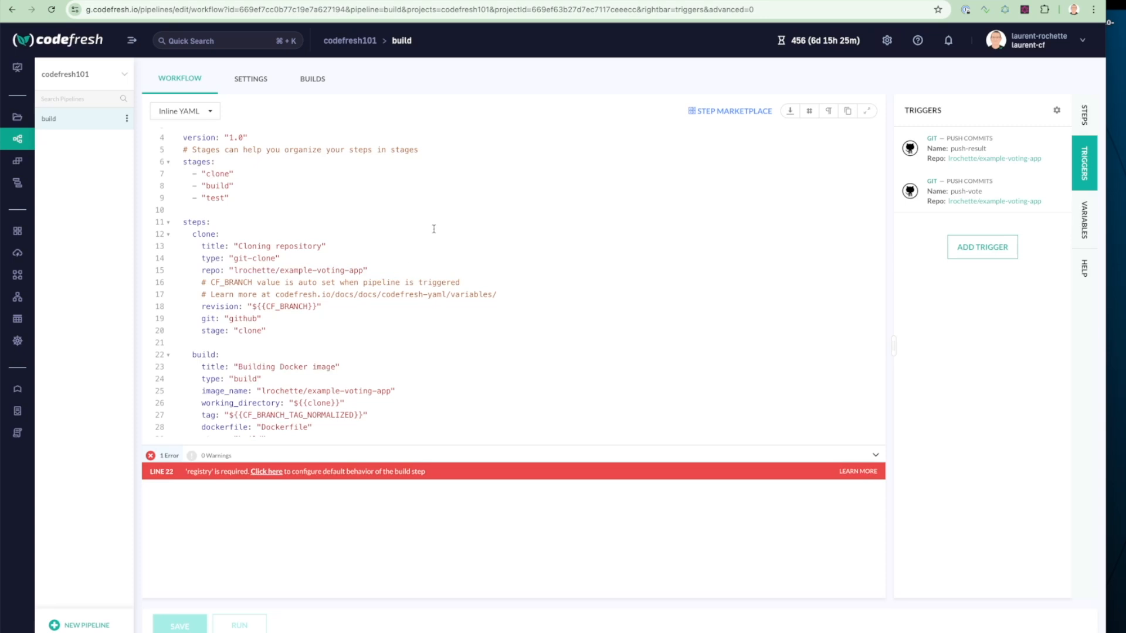
scroll(445, 241, "up", 1)
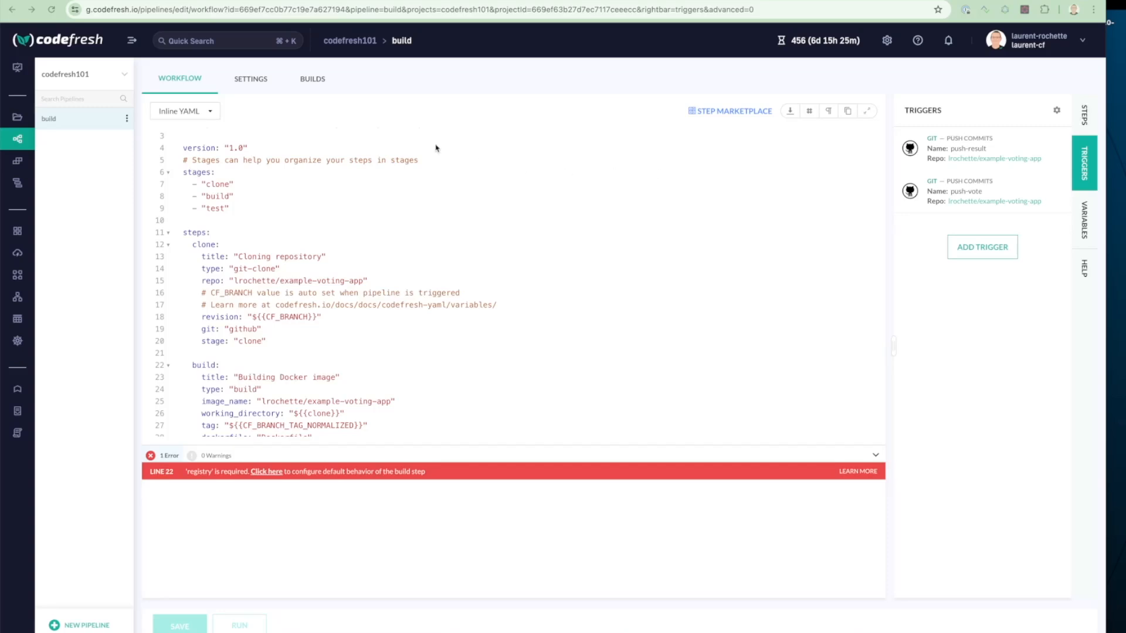
left_click_drag(230, 281, 369, 279)
type("\"${{CF_REPO_OWNER}}/${{CF_REPO_NAME}}\"")
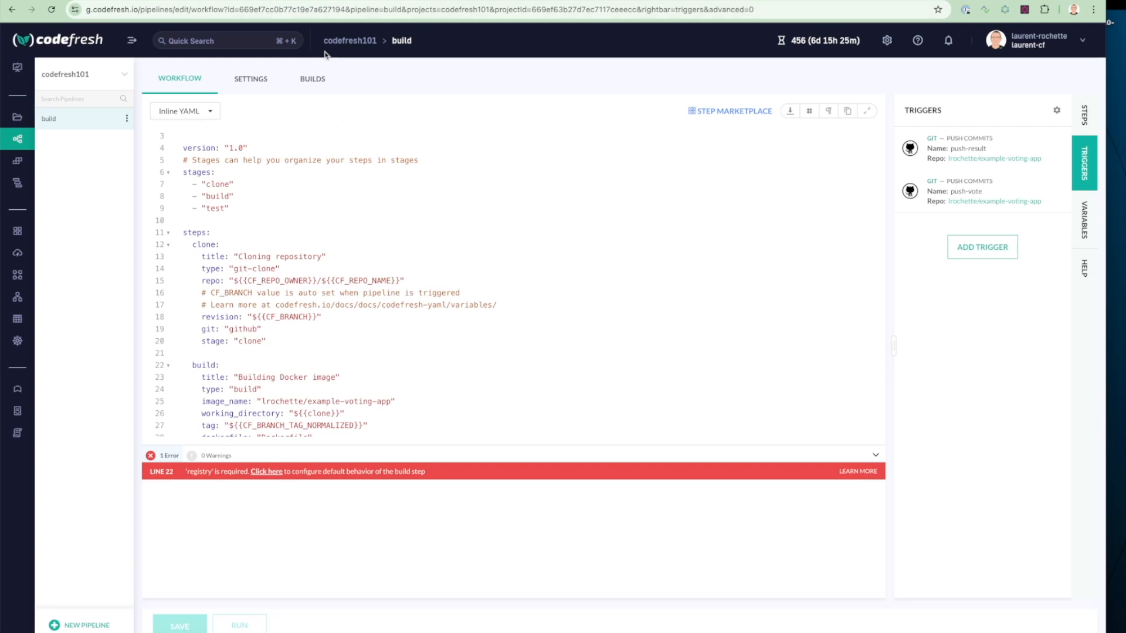
Search the Codefresh documents for variables and open the documentation page on variables in pipelines.
left_click(214, 42)
type("variables")
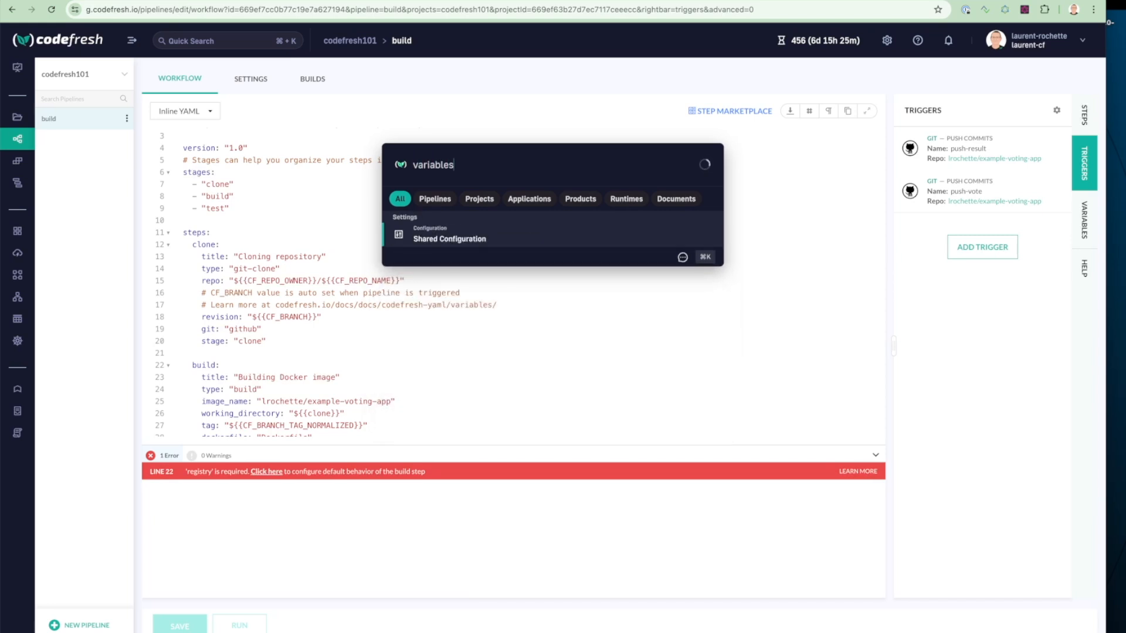
left_click(676, 199)
left_click(434, 259)
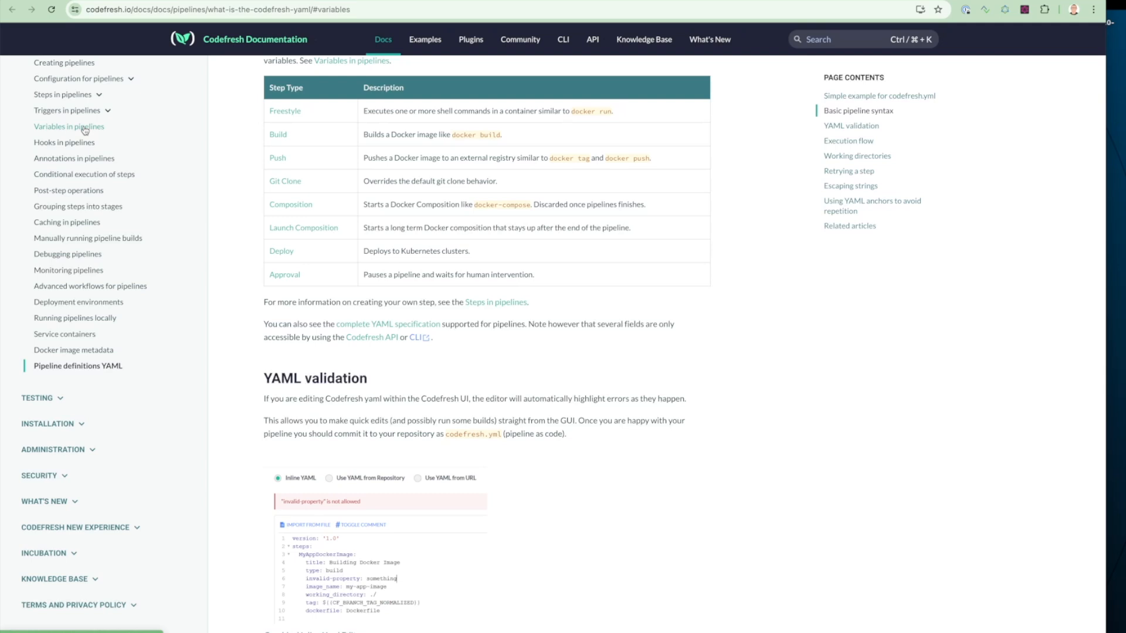
left_click(85, 127)
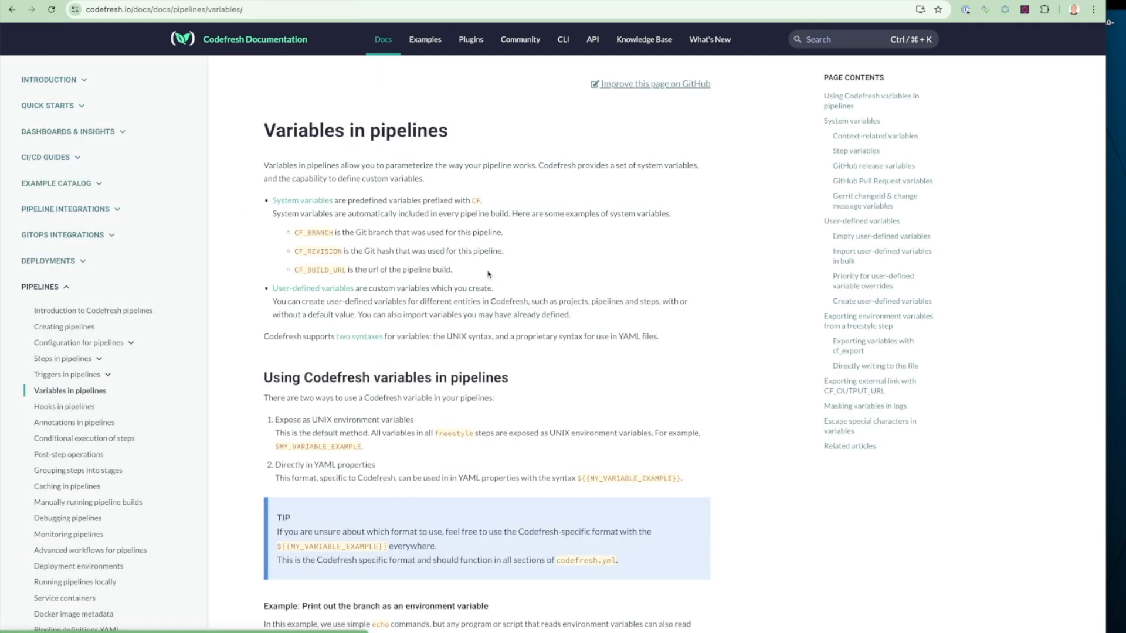
Examine the variable syntax and the system, context-related, step, GitHub, Gerrit and user-defined variables in the documentation.
scroll(486, 276, "down", 5)
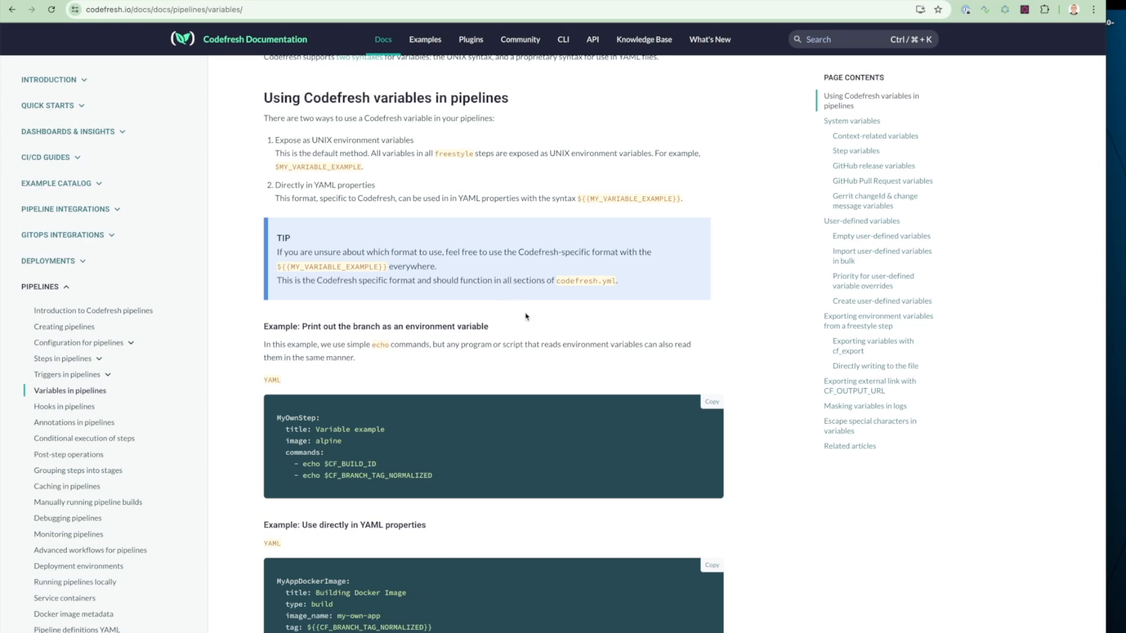
scroll(526, 317, "down", 7)
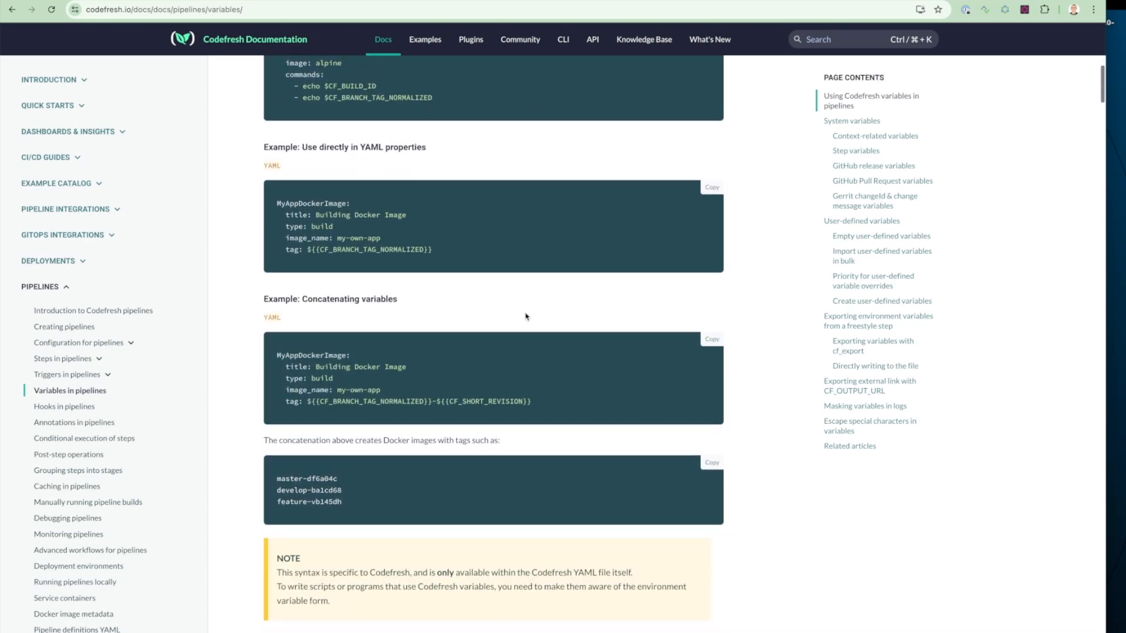
scroll(527, 317, "down", 8)
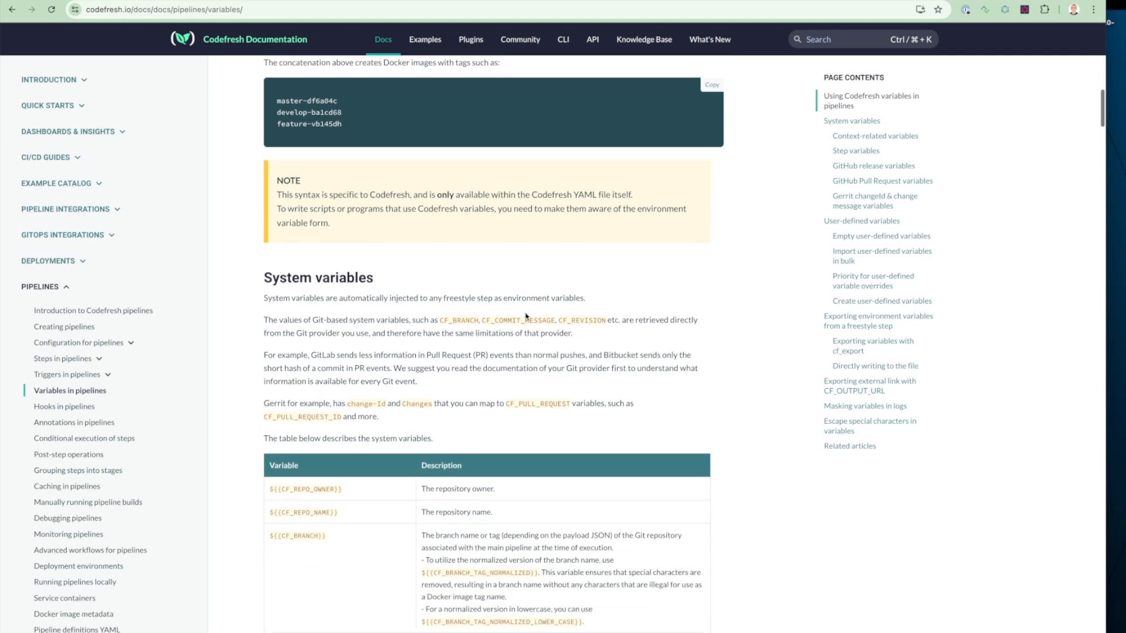
scroll(527, 316, "down", 2)
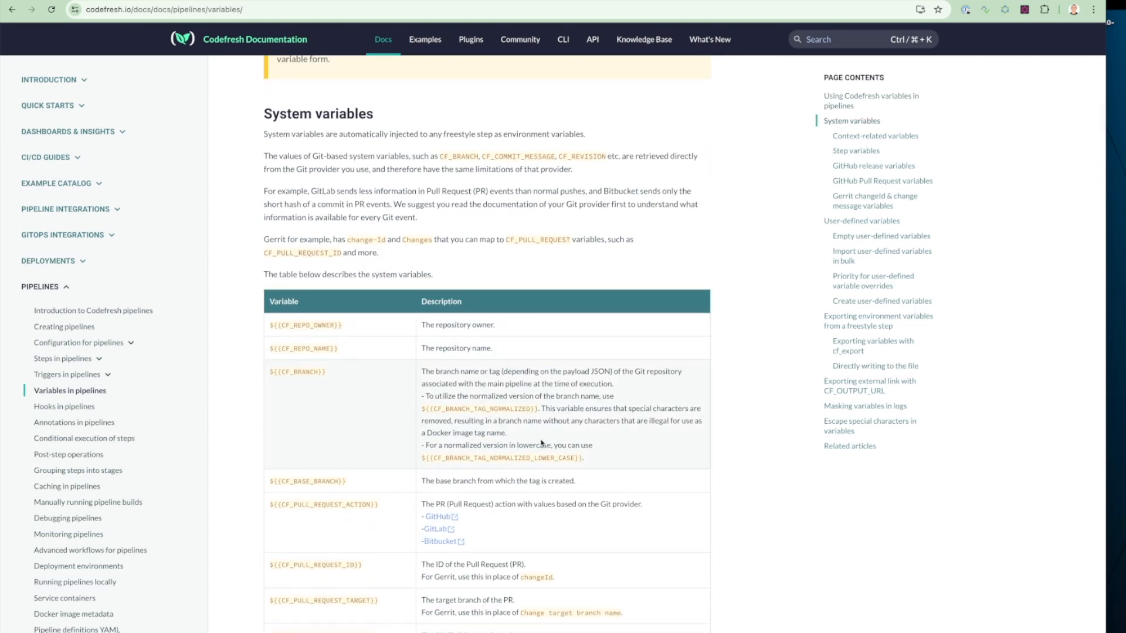
scroll(351, 399, "down", 3)
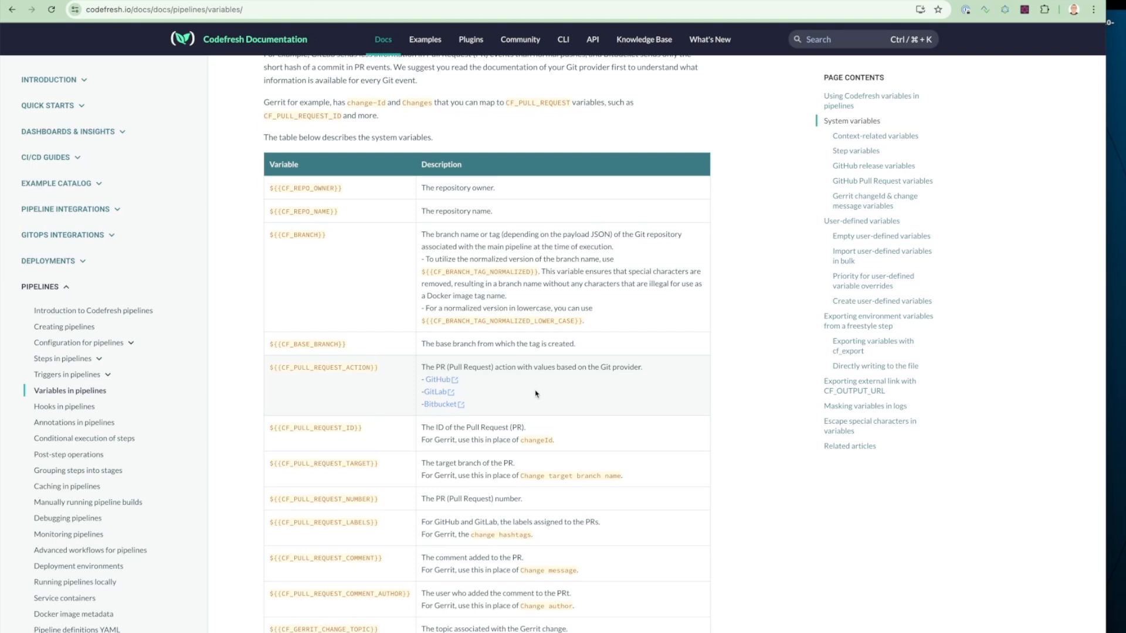
scroll(540, 405, "down", 7)
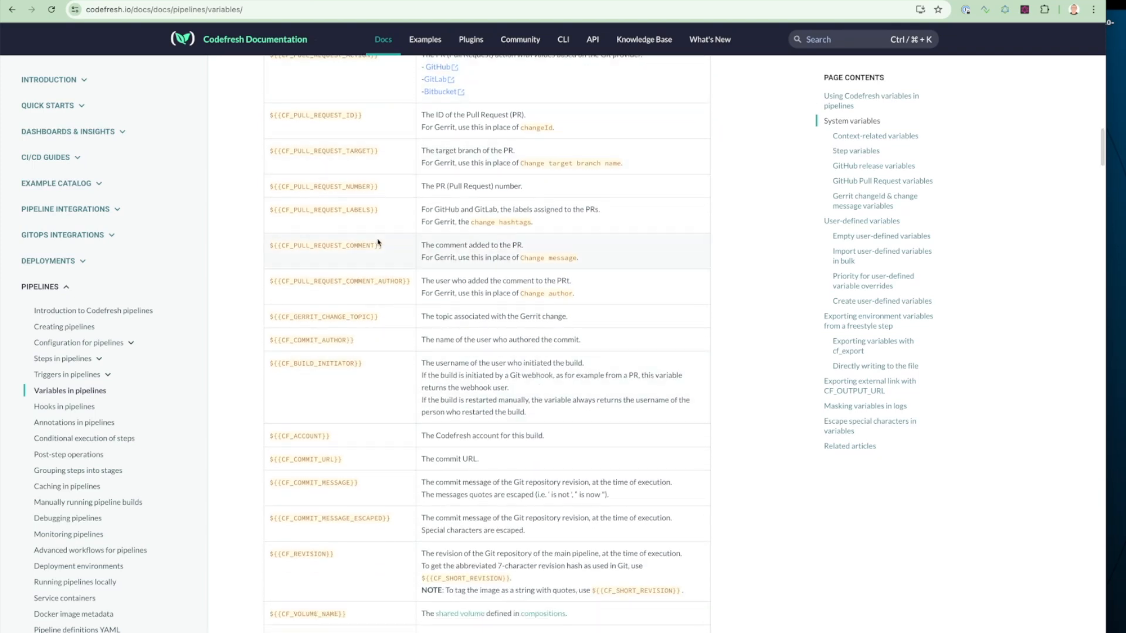
scroll(437, 305, "down", 7)
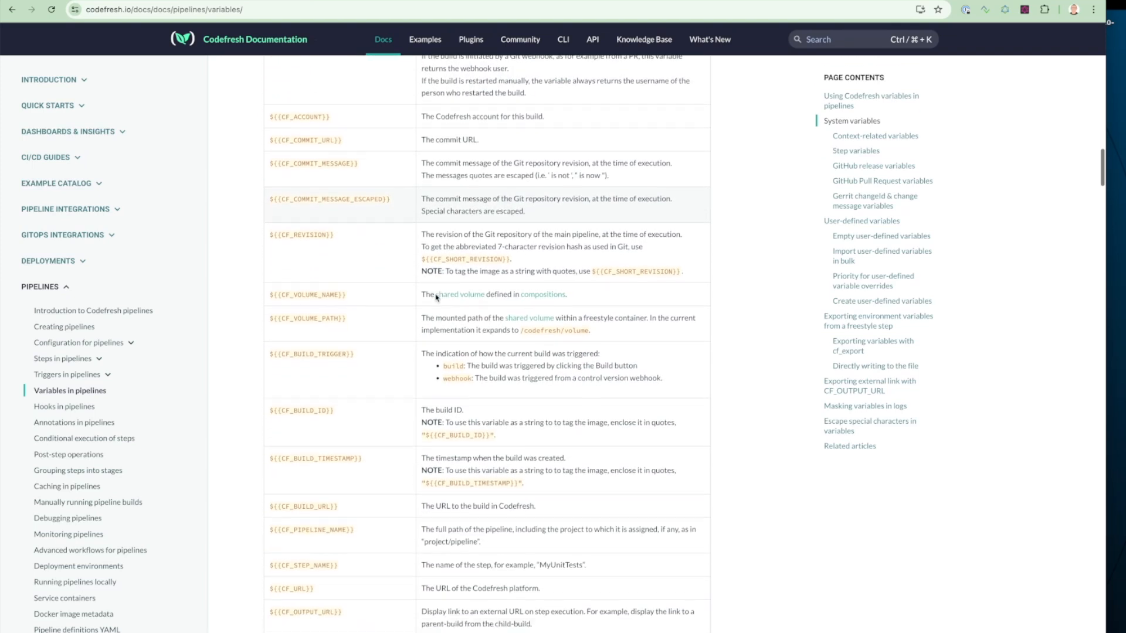
scroll(395, 317, "down", 8)
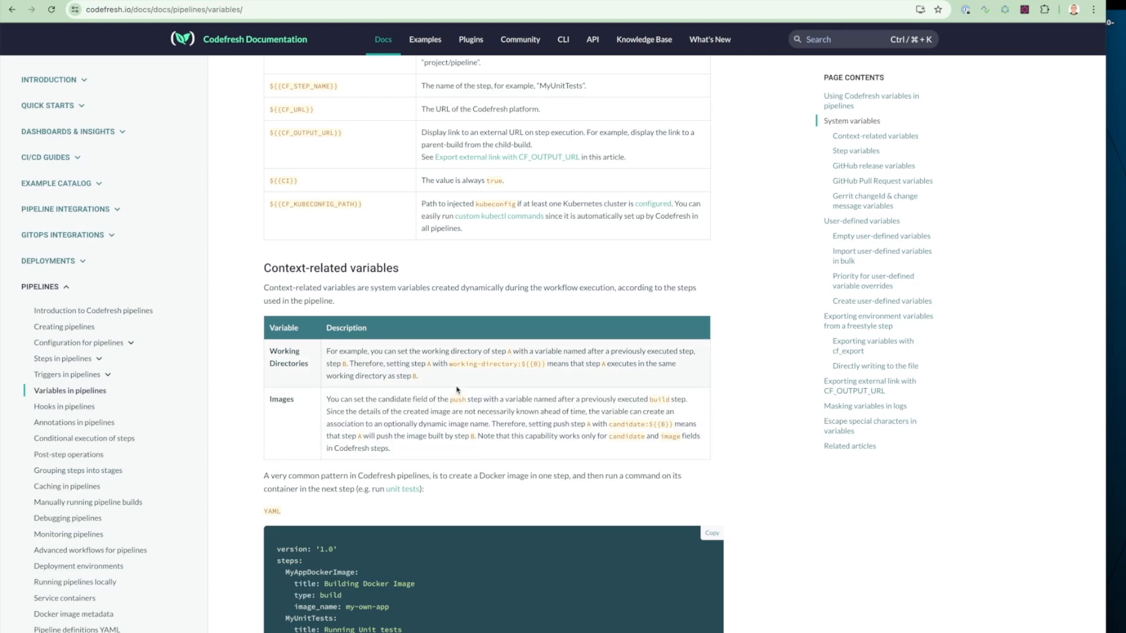
scroll(457, 390, "down", 8)
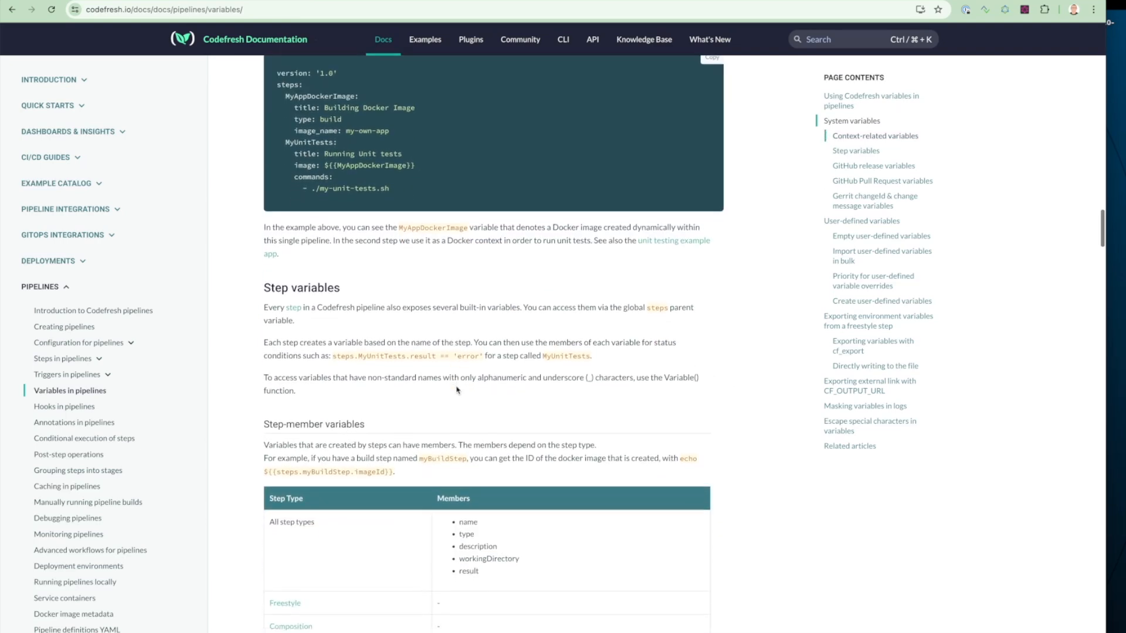
scroll(457, 390, "down", 4)
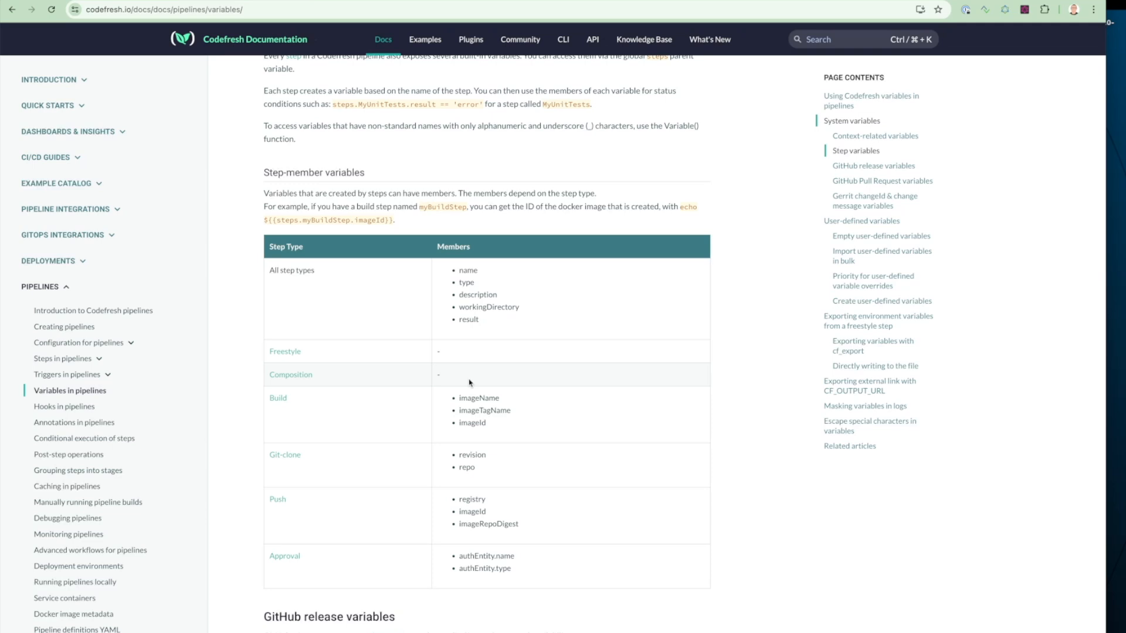
scroll(472, 385, "down", 8)
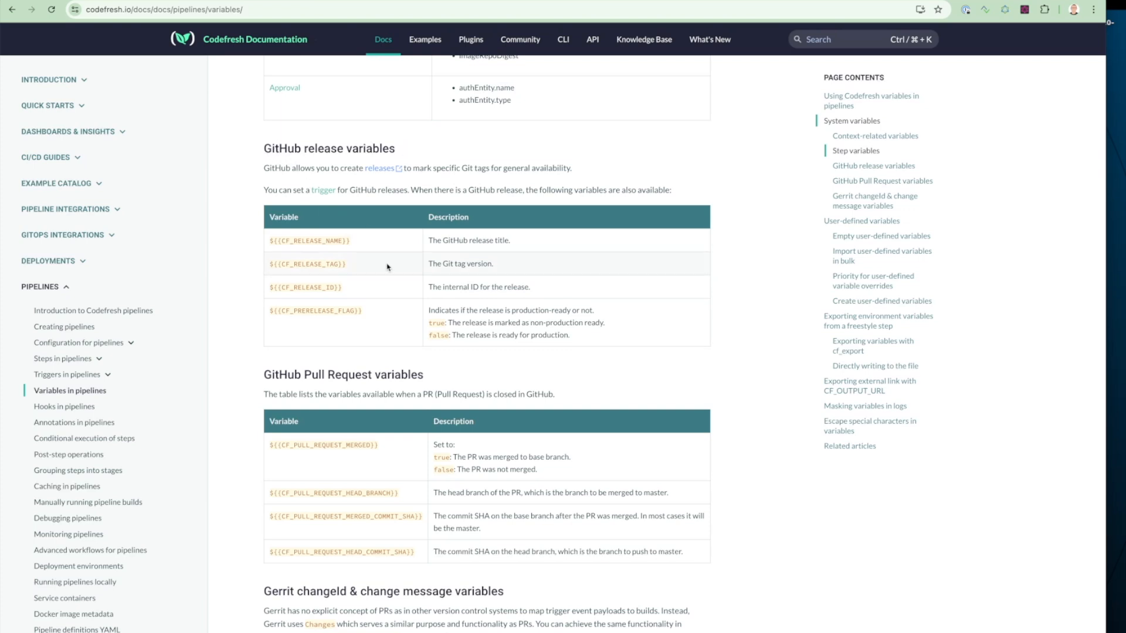
scroll(387, 267, "down", 1)
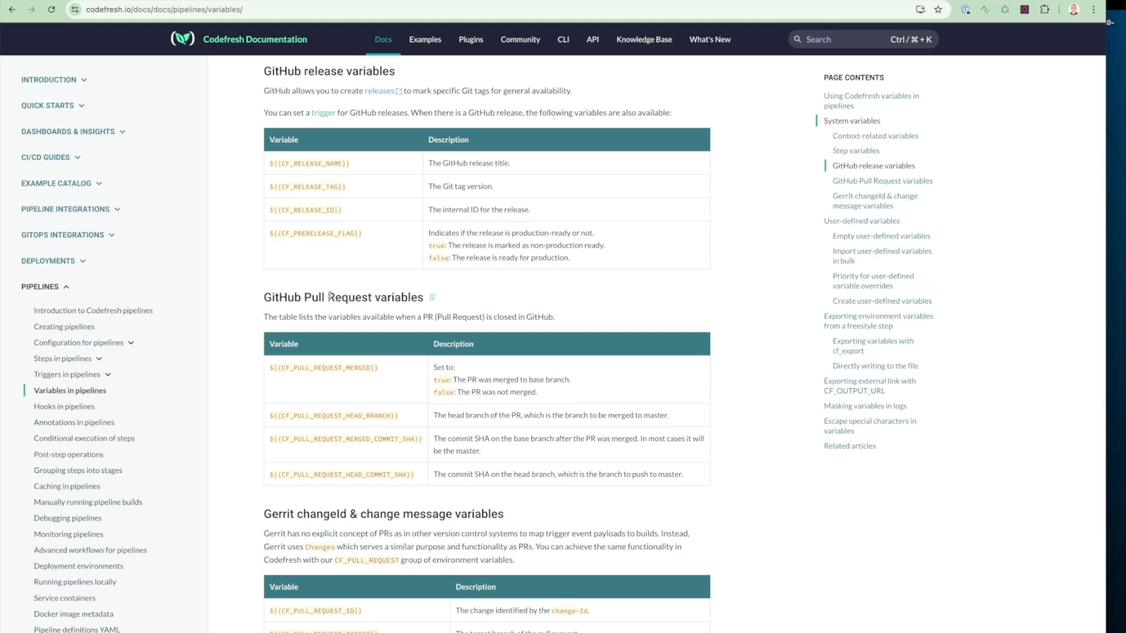
scroll(434, 375, "down", 3)
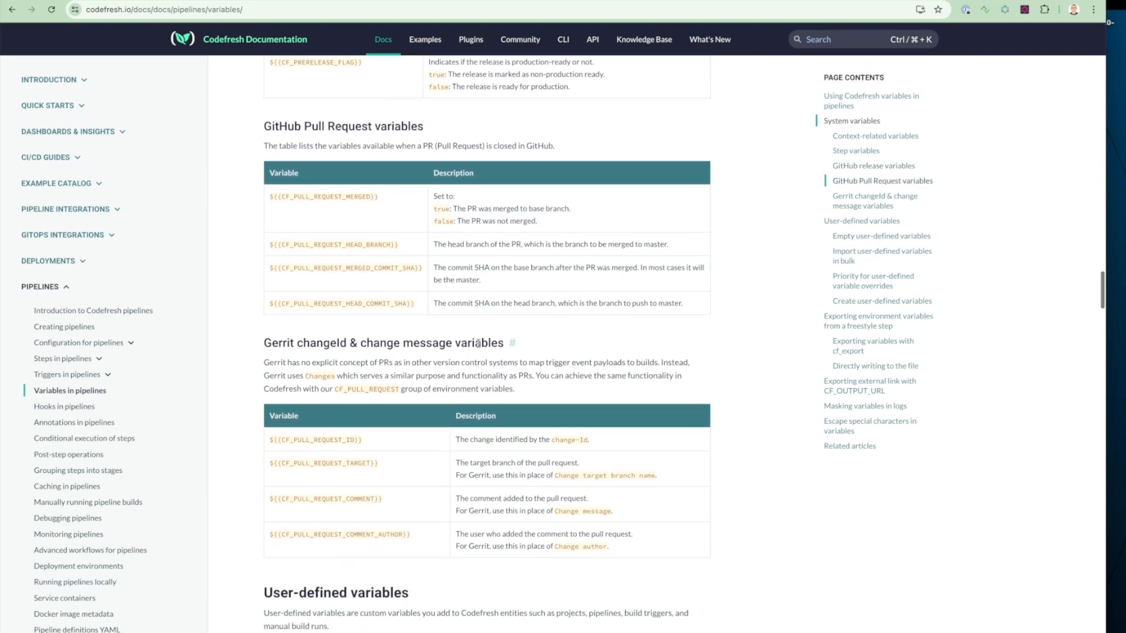
scroll(490, 324, "down", 7)
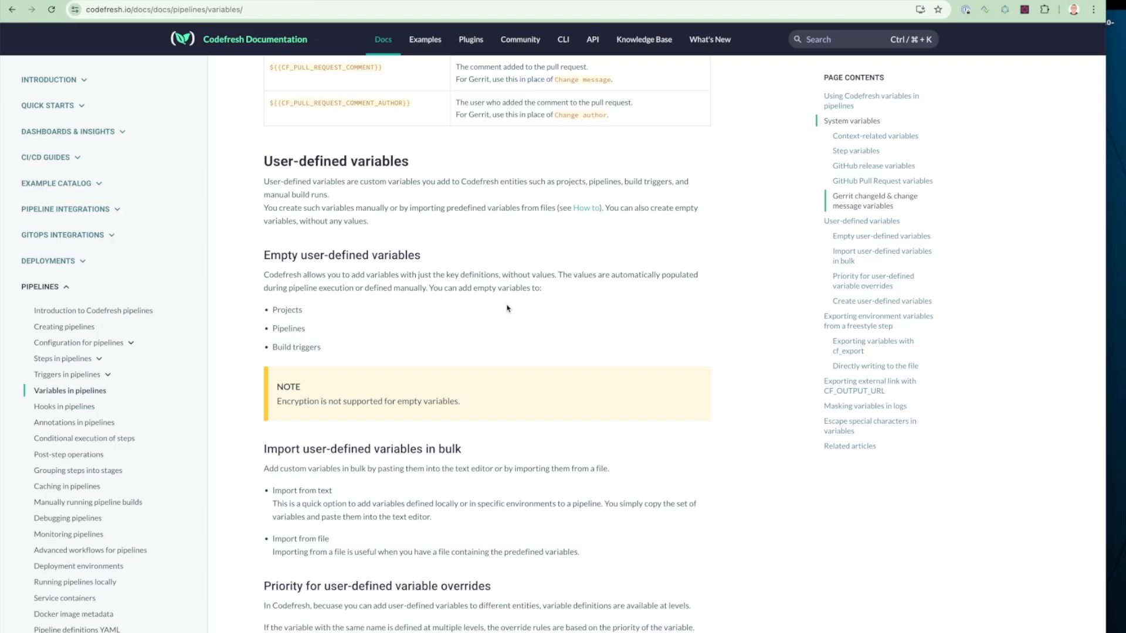
Return to the build pipeline's workflow YAML and review the clone and build steps.
key("ctrl+Tab")
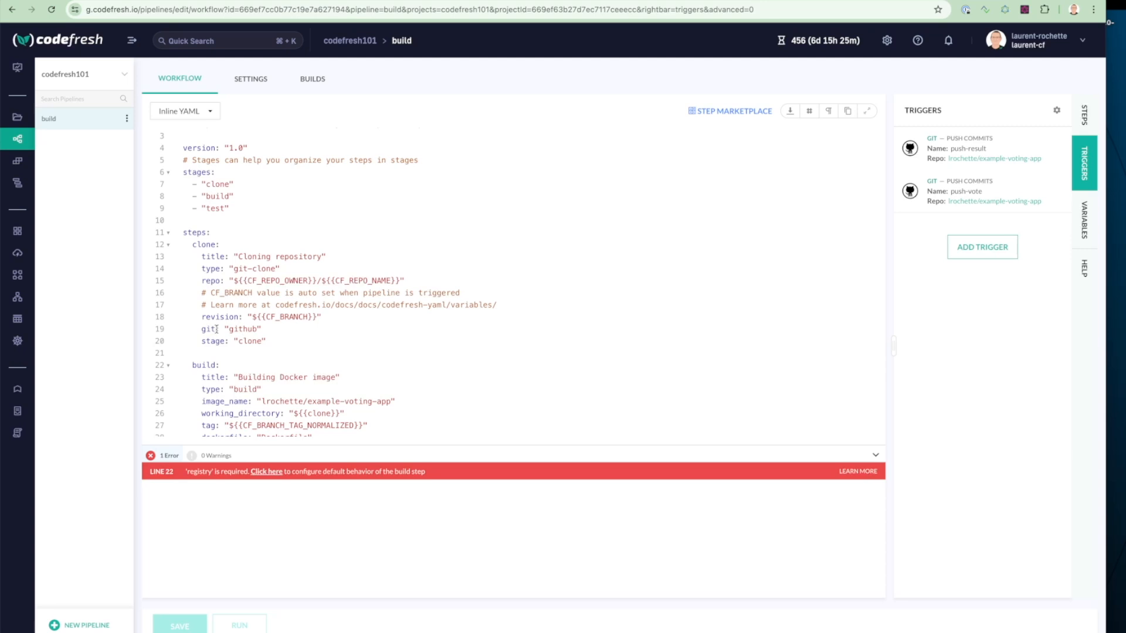
scroll(253, 332, "up", 1)
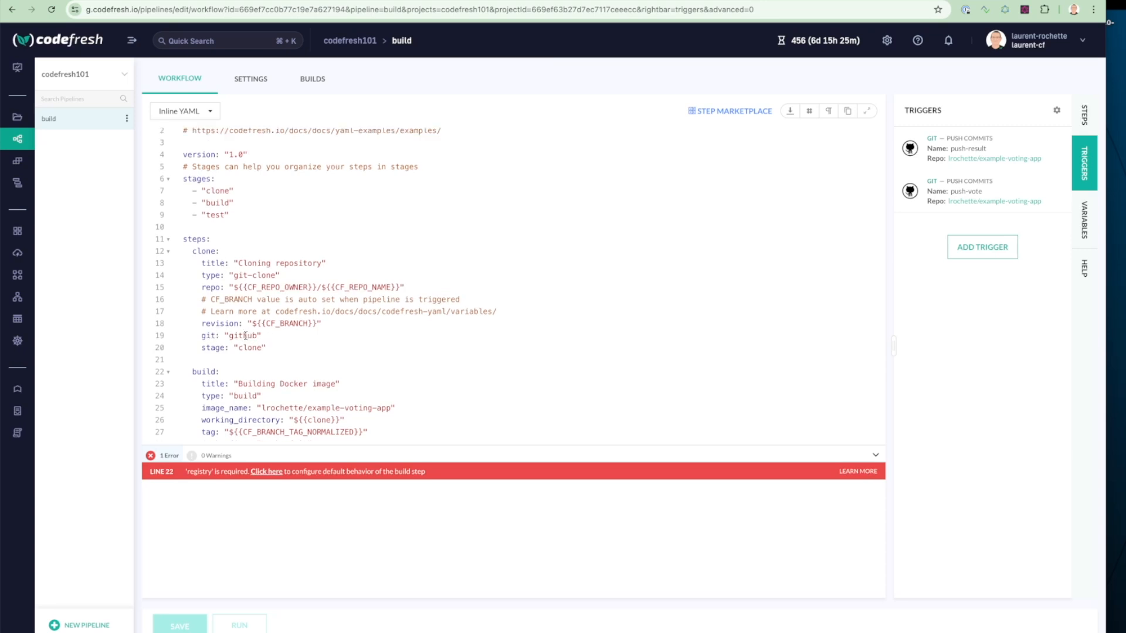
scroll(245, 336, "down", 3)
scroll(223, 292, "up", 4)
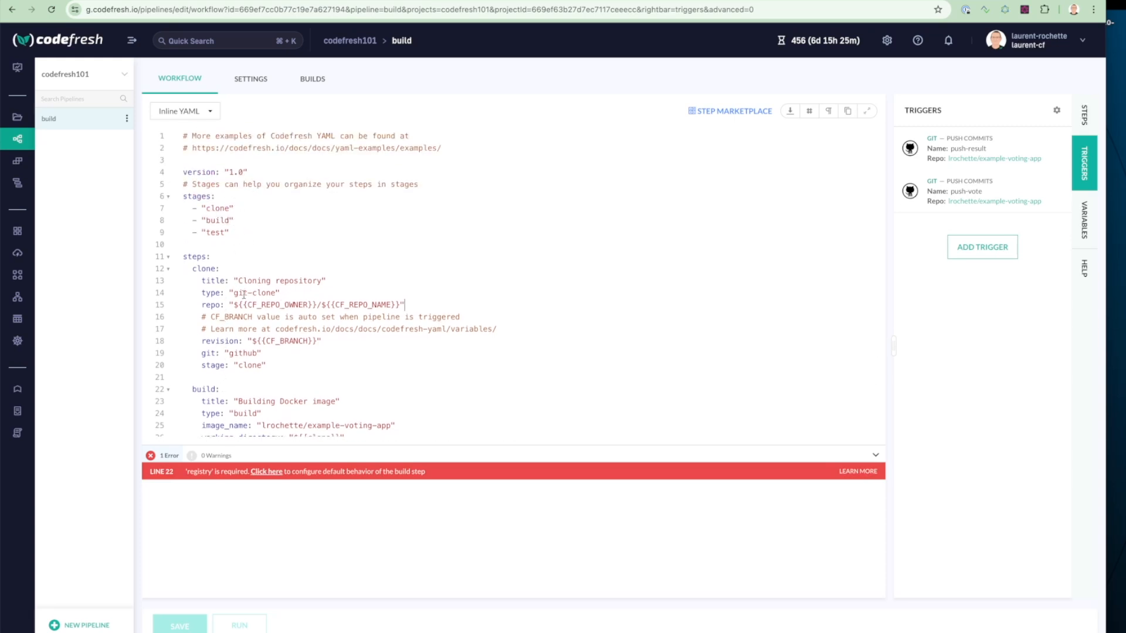
In the build step's image_name, replace "example-voting-app" with "${{SERVICE}}-demo", keeping the owner prefix.
scroll(247, 320, "down", 3)
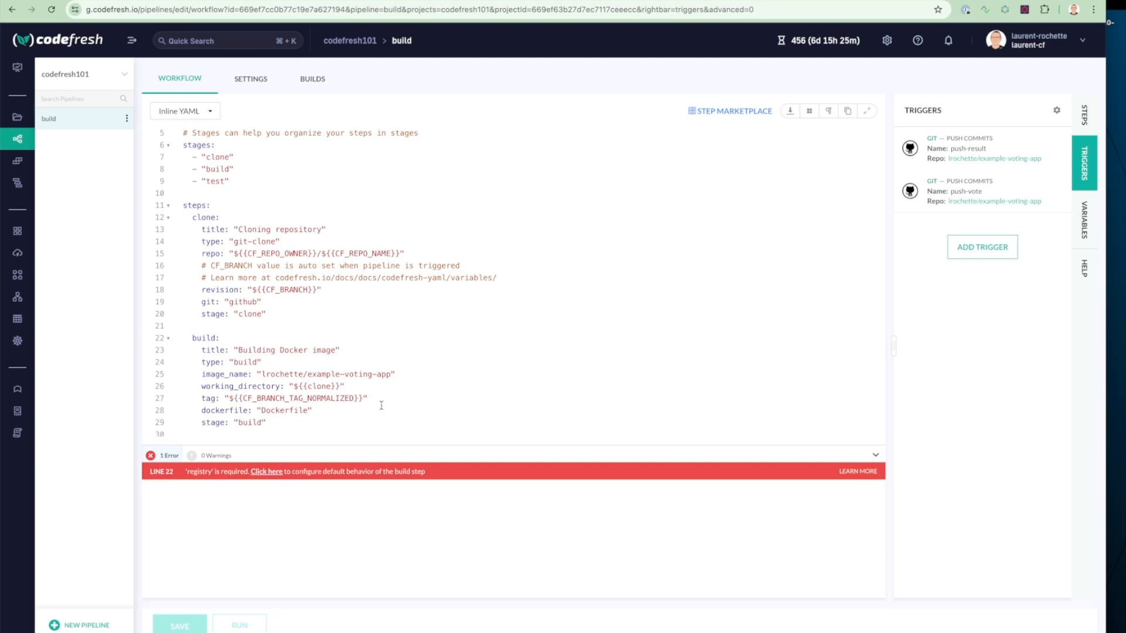
scroll(336, 355, "down", 2)
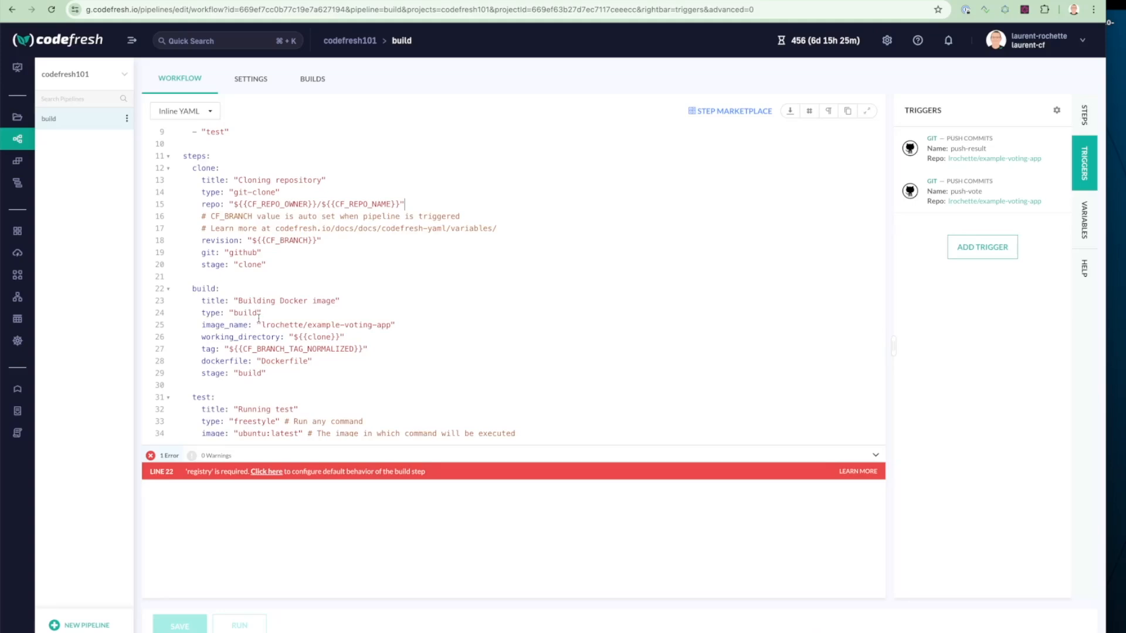
scroll(267, 334, "up", 1)
scroll(282, 333, "down", 3)
scroll(283, 333, "down", 1)
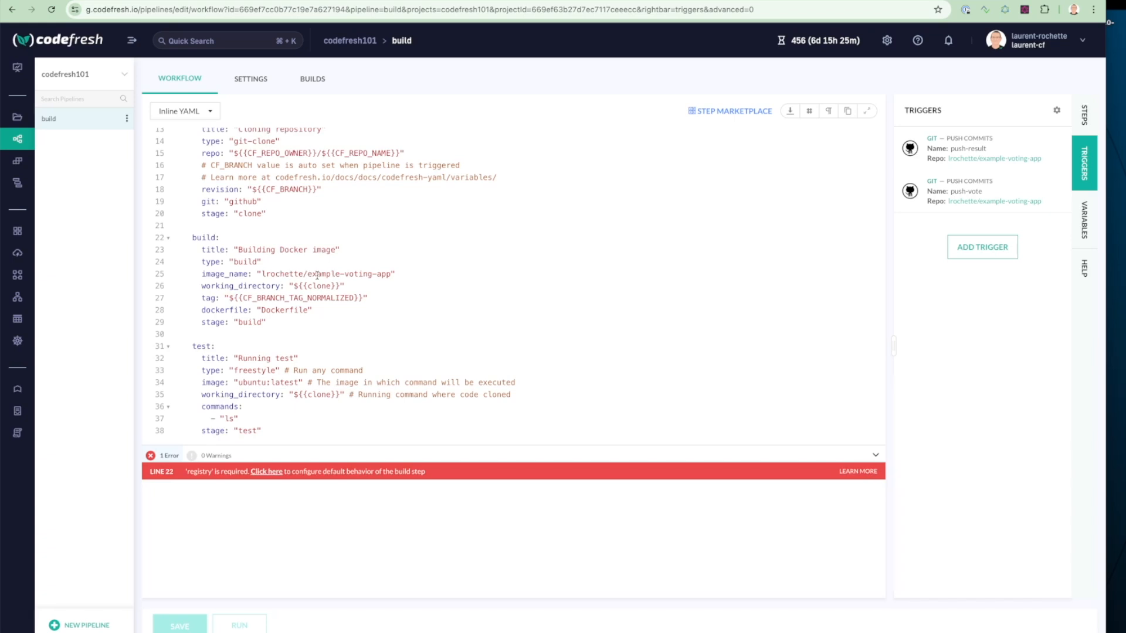
left_click_drag(309, 274, 390, 279)
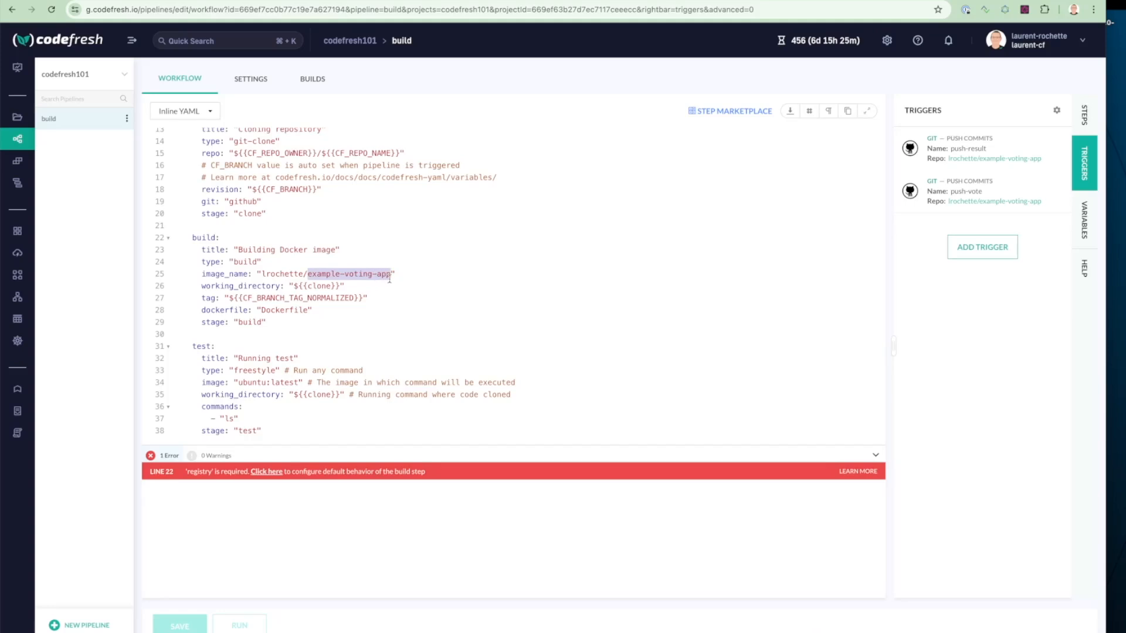
type("${{S")
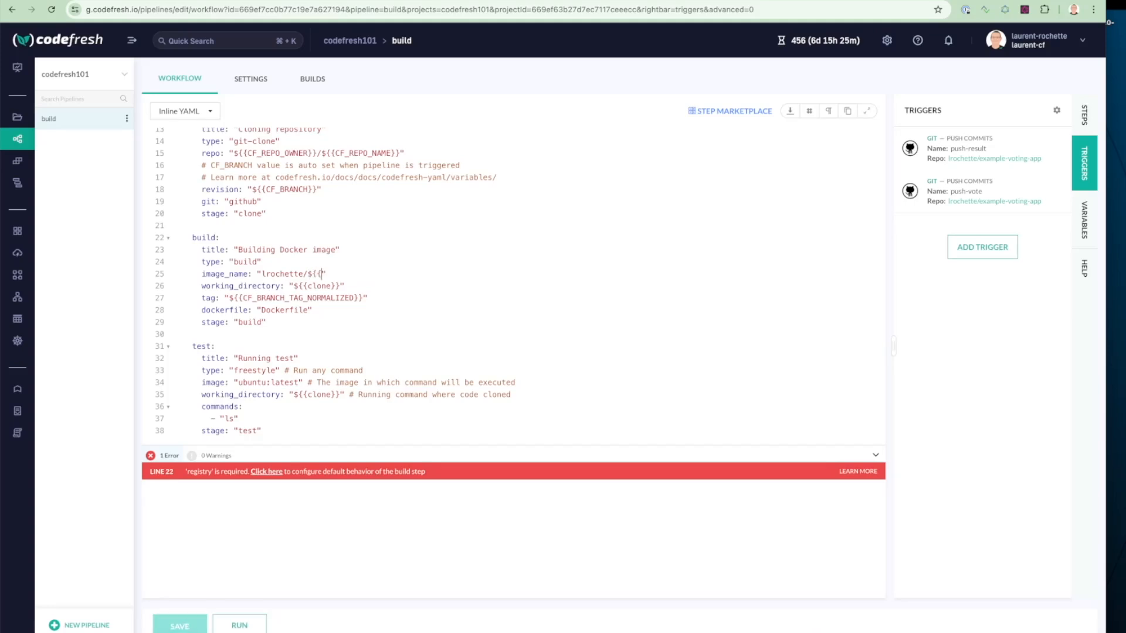
type("ERVICE}}")
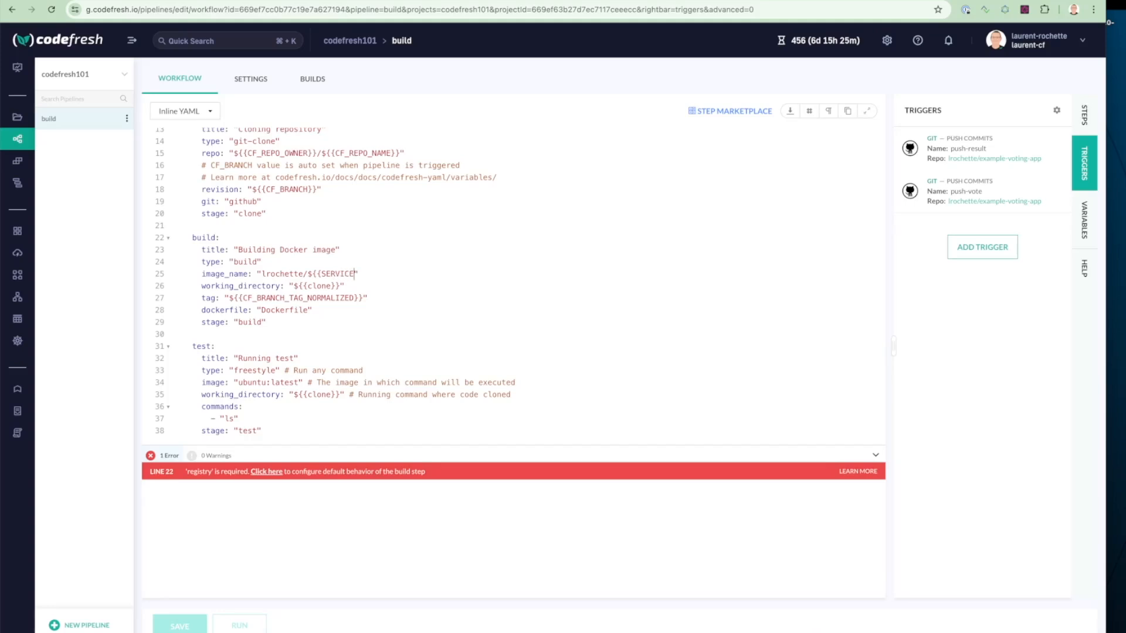
type("-demo")
Extend the build step's working_directory to "${{clone}}/${{SERVICE}}" and highlight the clone step name it refers to.
scroll(336, 286, "down", 1)
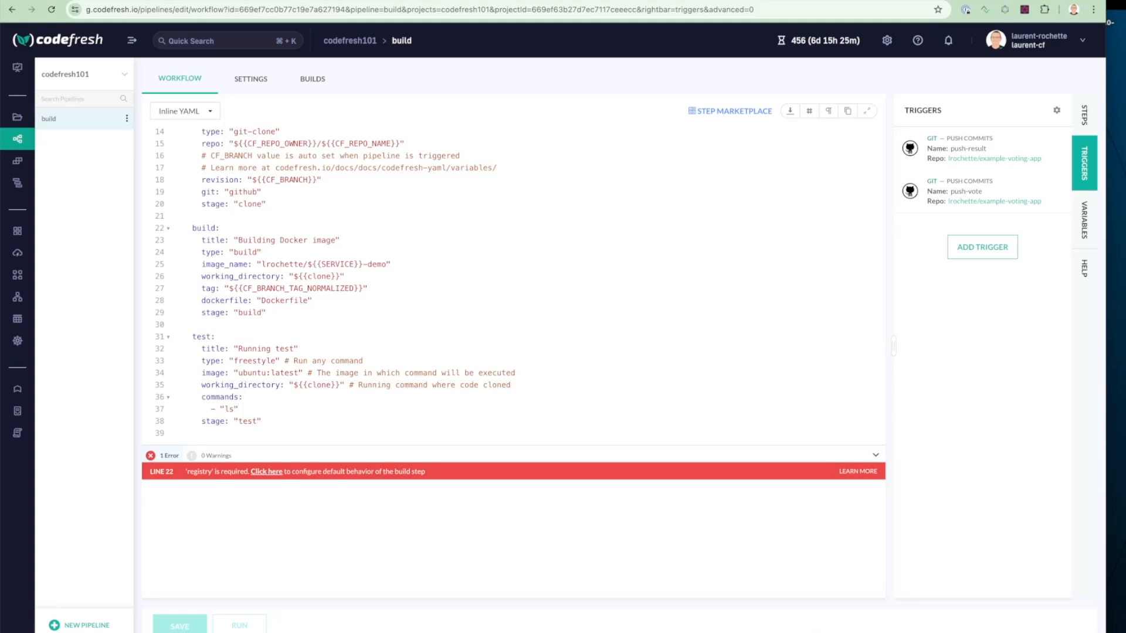
type("/$")
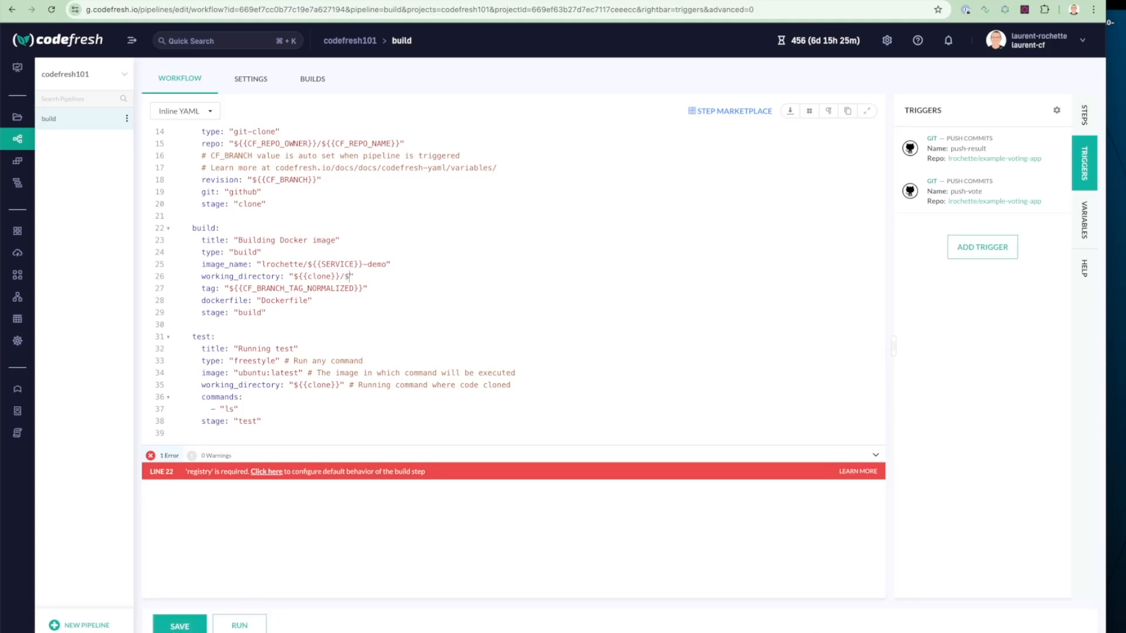
type("{{SER")
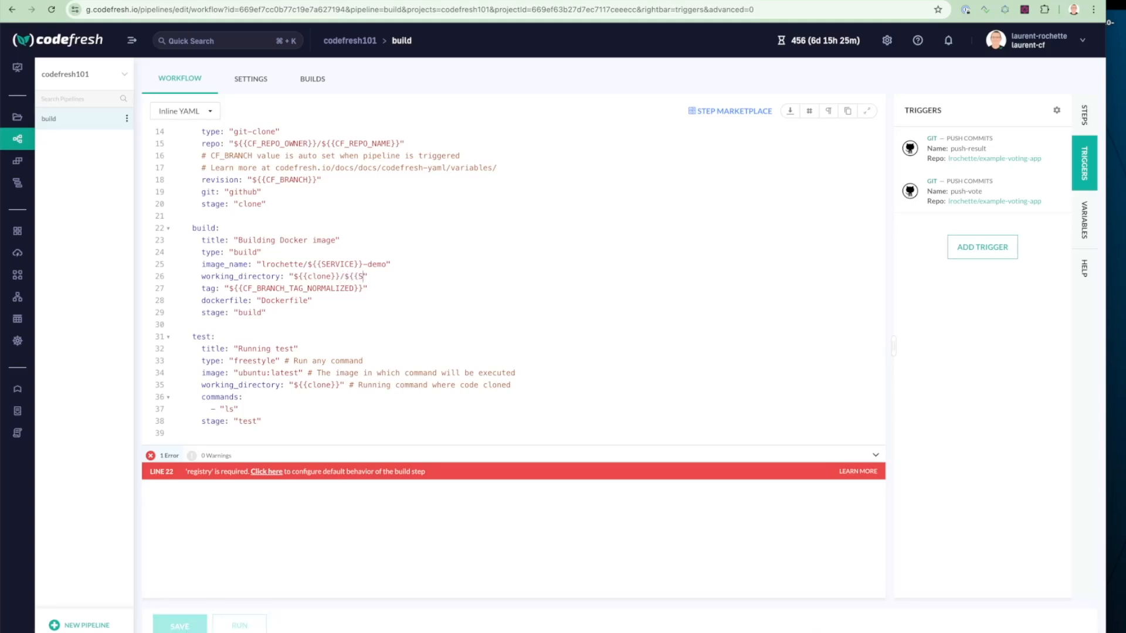
type("VICE}}")
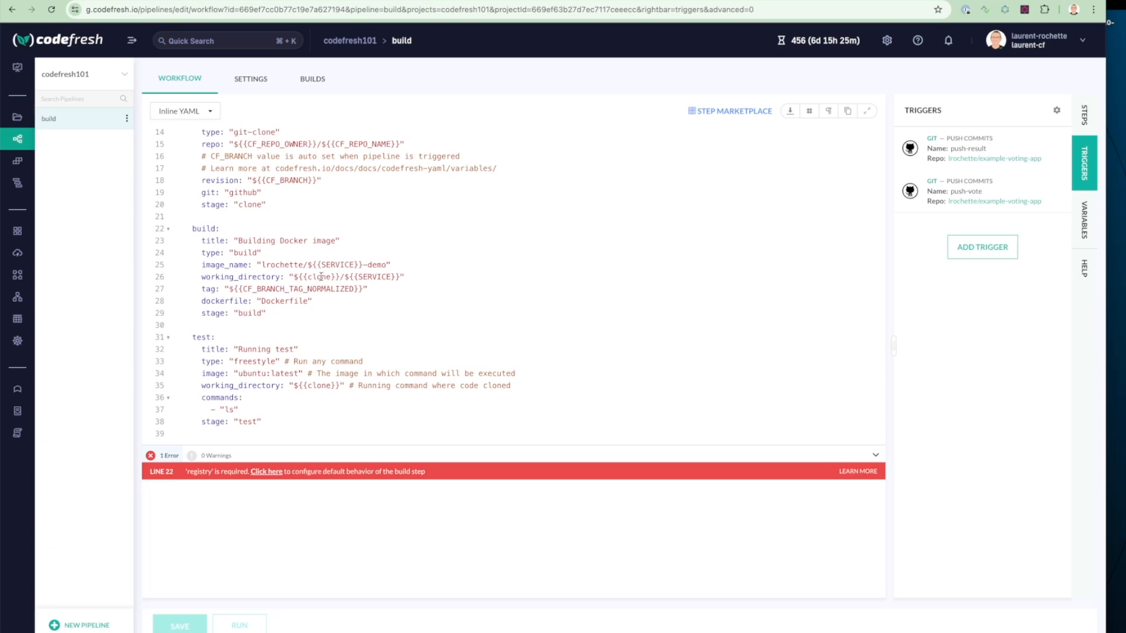
scroll(322, 275, "up", 3)
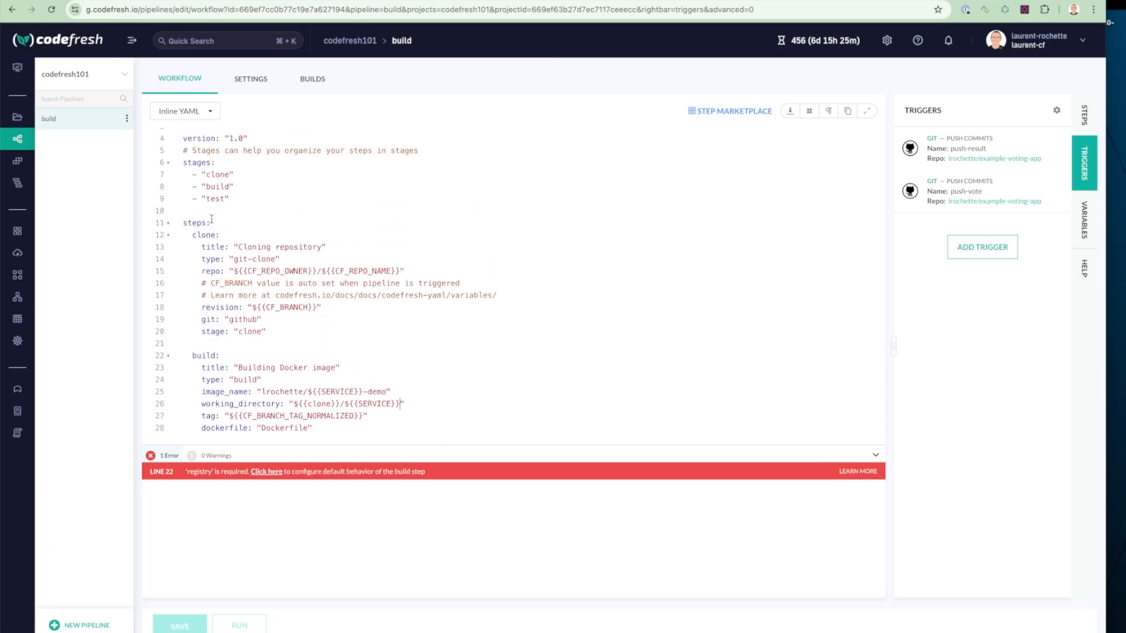
double_click(203, 235)
Change the build step's tag value to "${{VERSION}}".
scroll(249, 261, "down", 2)
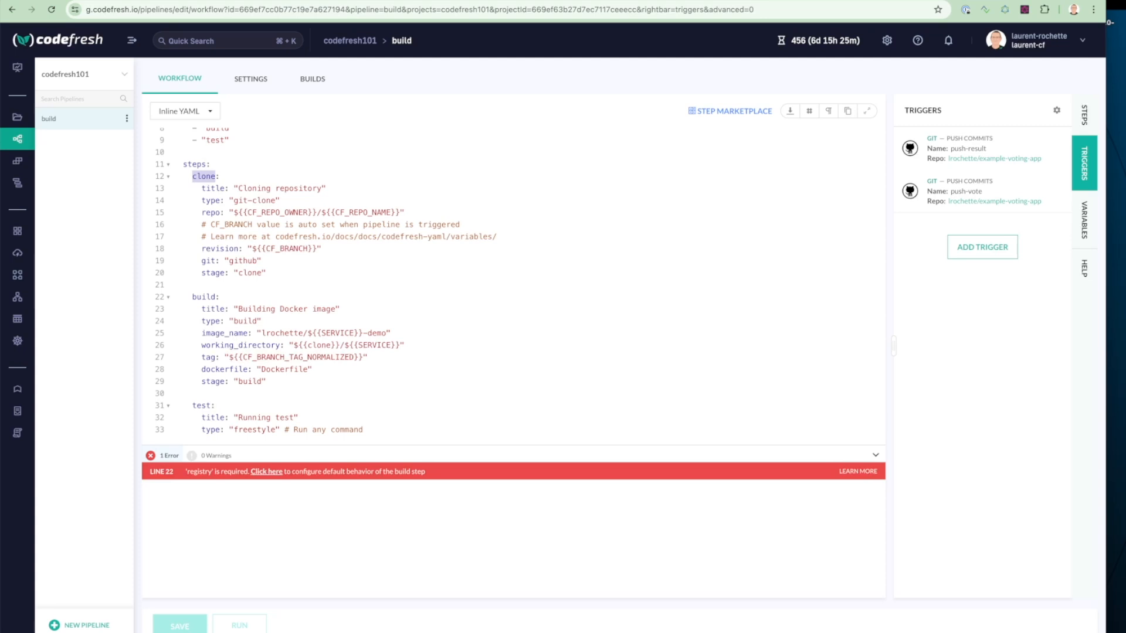
scroll(513, 282, "down", 3)
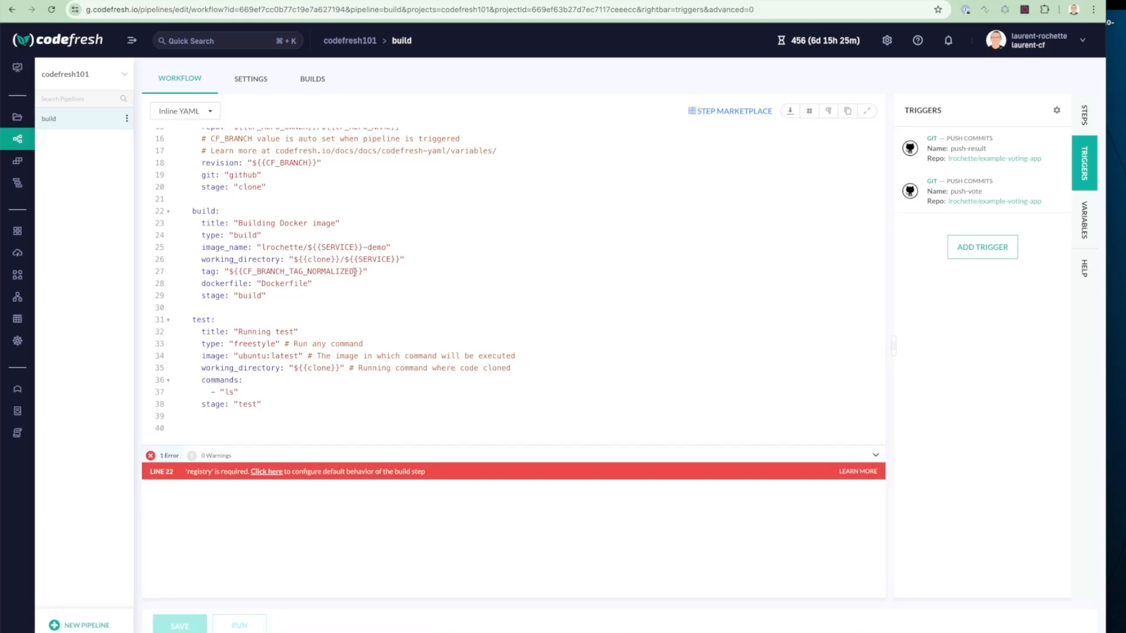
left_click_drag(355, 271, 244, 273)
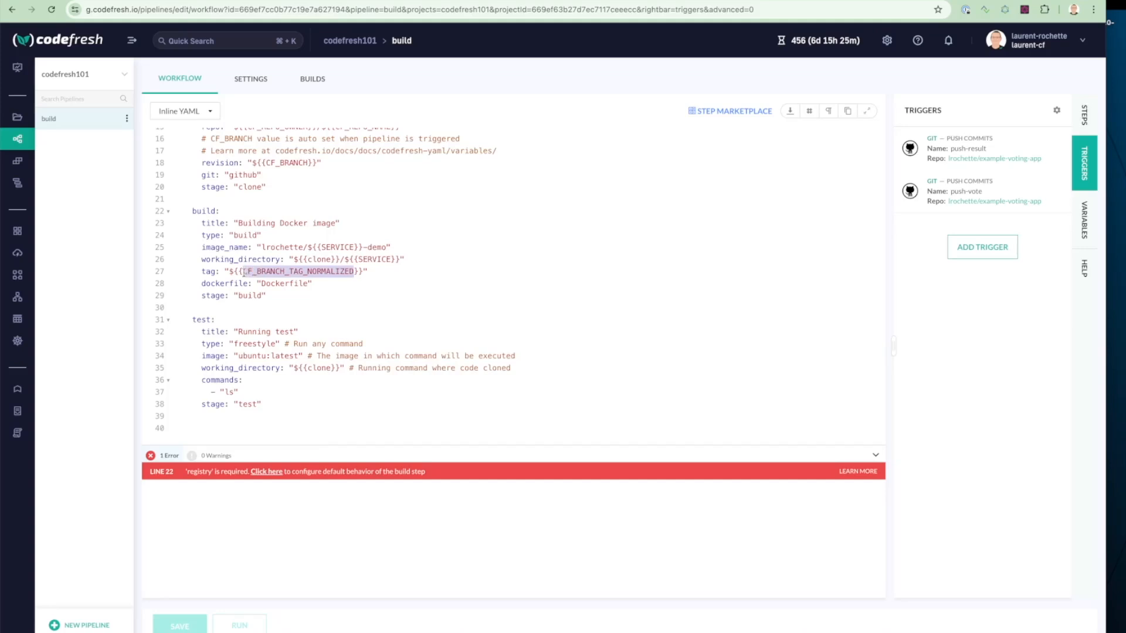
type("VERSION")
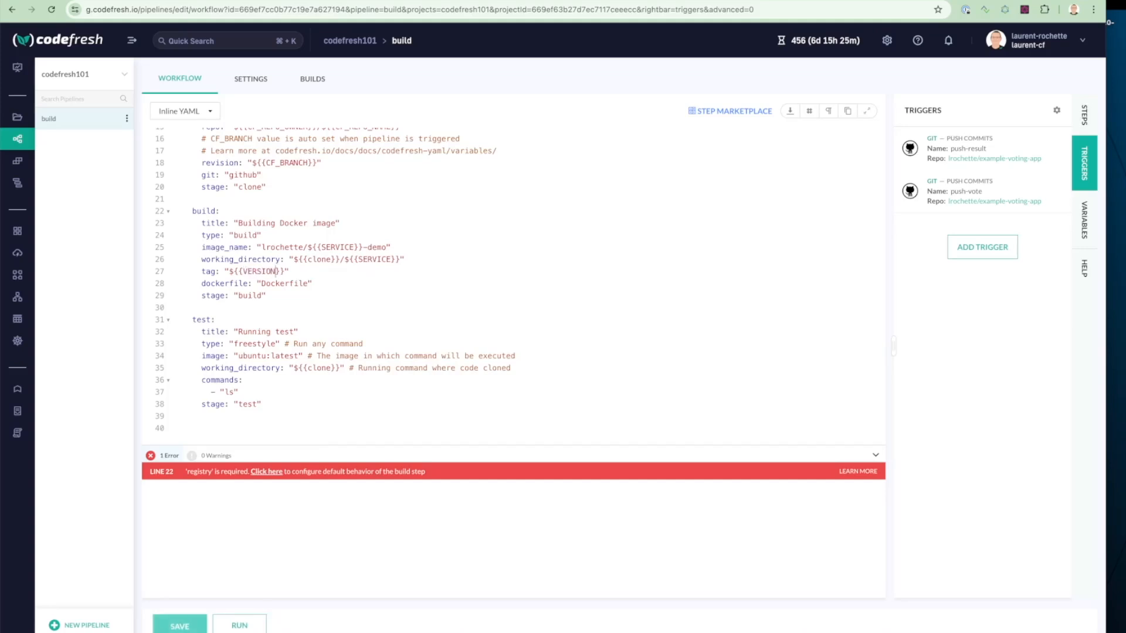
key("super+s")
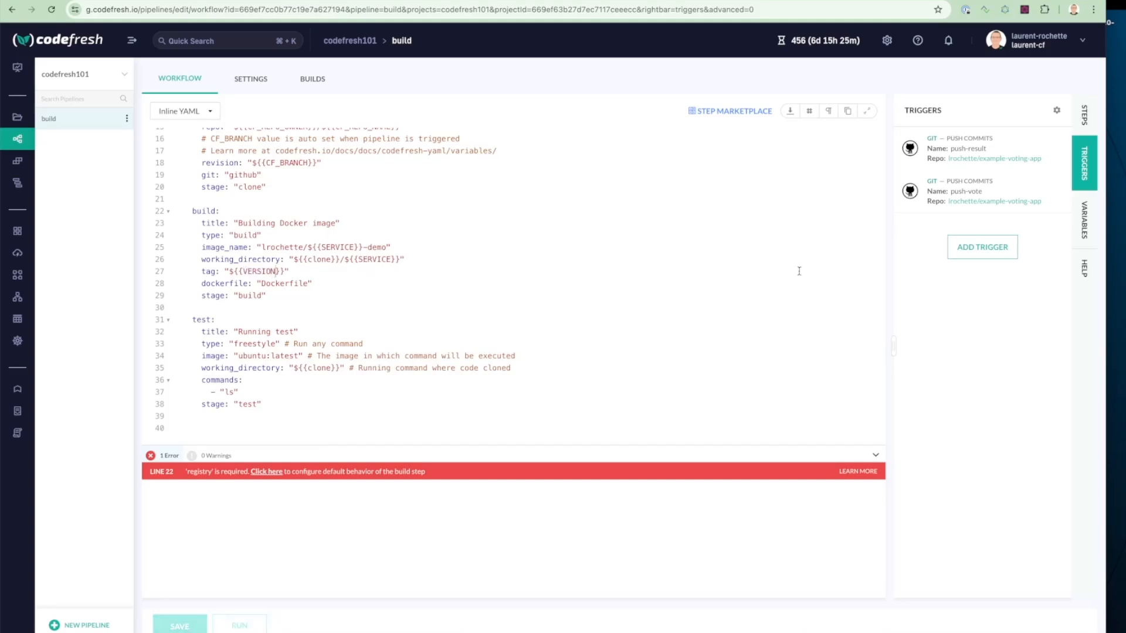
Add a pipeline variable VERSION with the value 3.0.0 and start another empty variable row.
left_click(1092, 219)
left_click(997, 210)
type("VERSION")
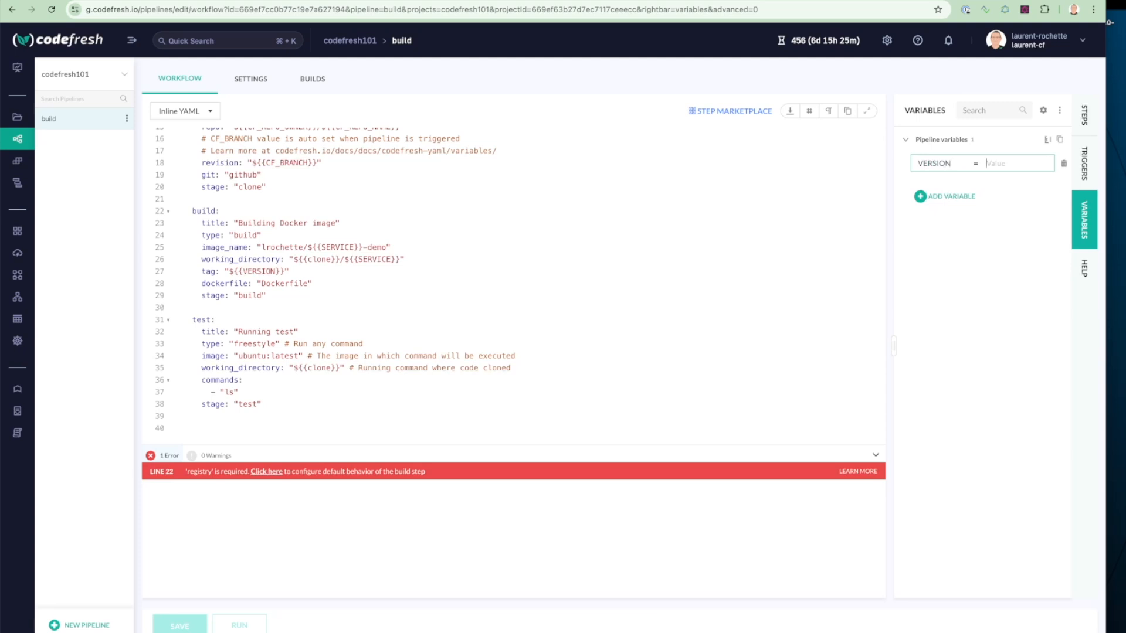
key("Tab")
type("3.0.0")
left_click(963, 198)
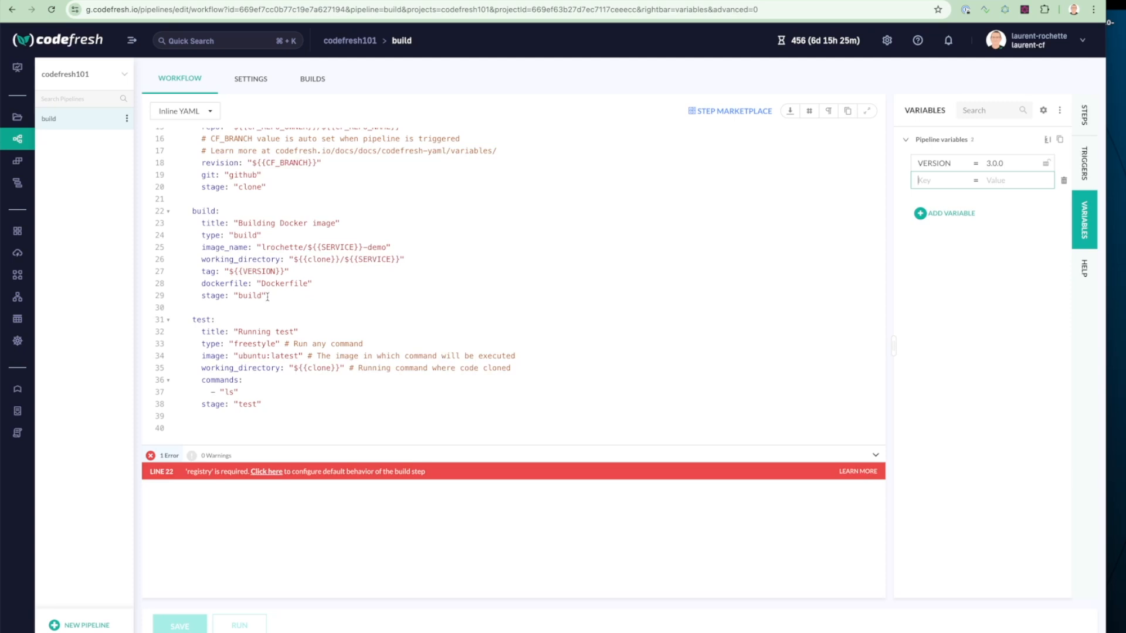
Delete the whole test step from the YAML and start a step named "push:" in its place.
left_click_drag(282, 404, 169, 328)
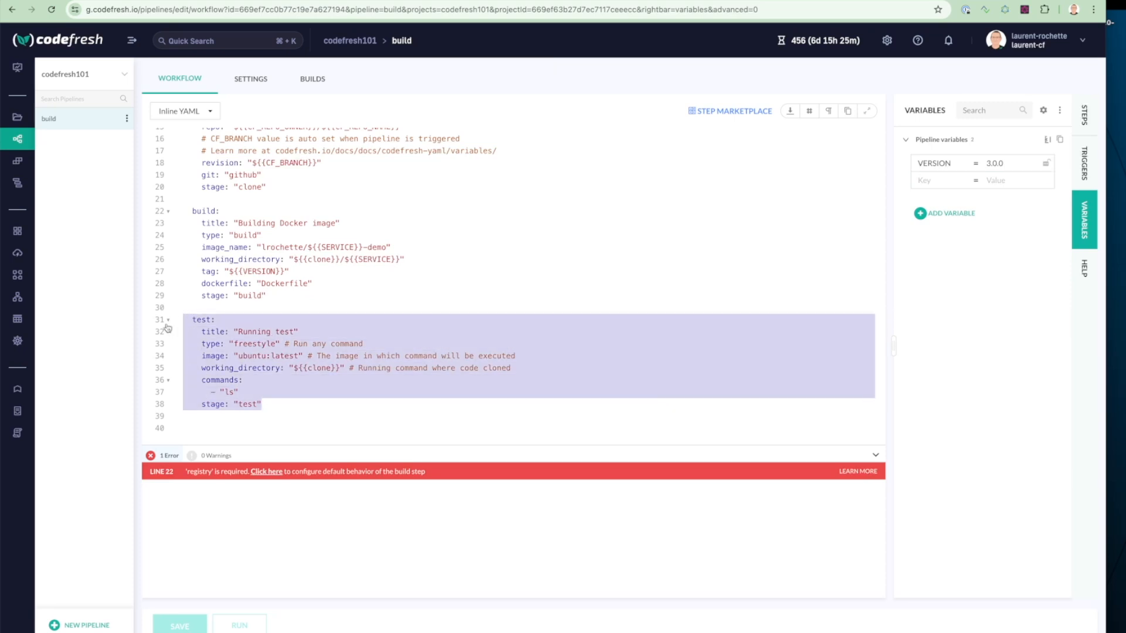
key("BackSpace")
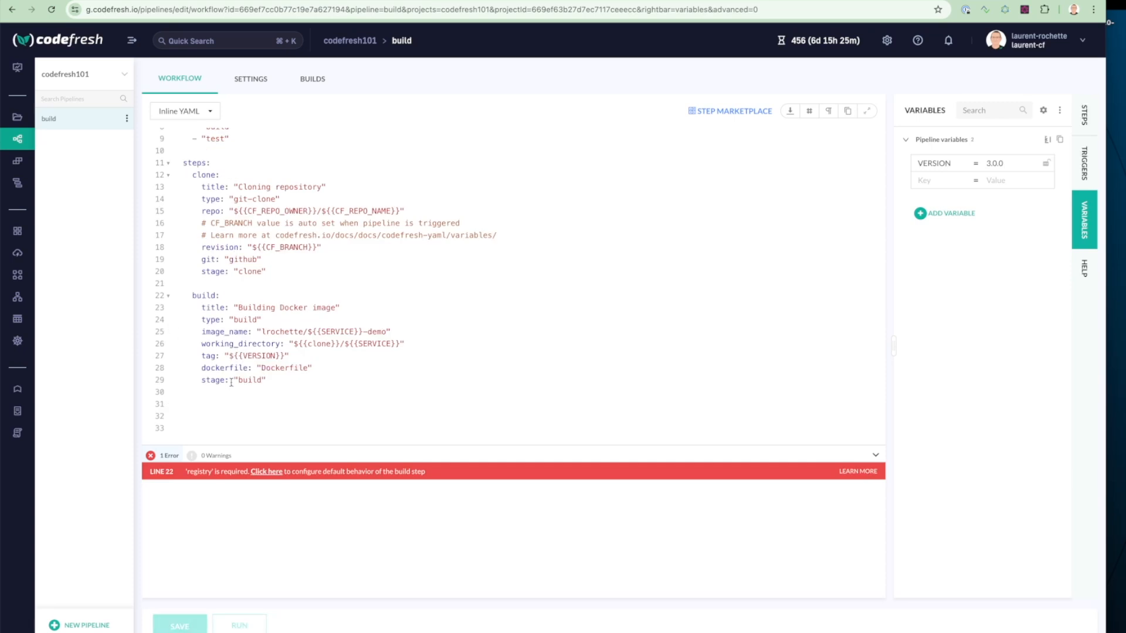
type("push:")
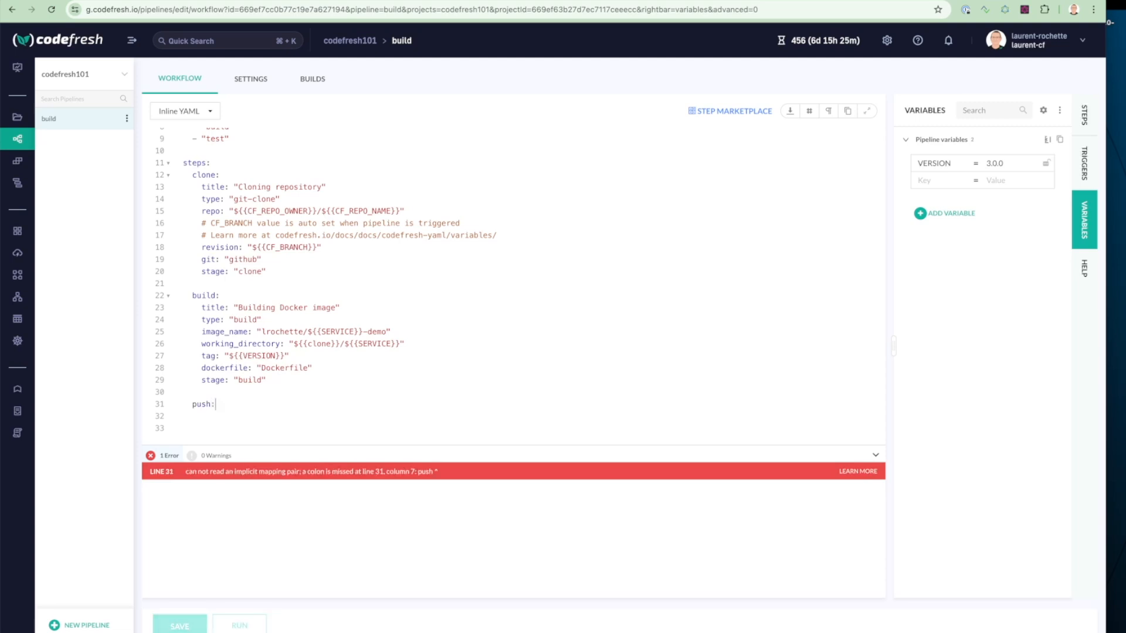
key("Return")
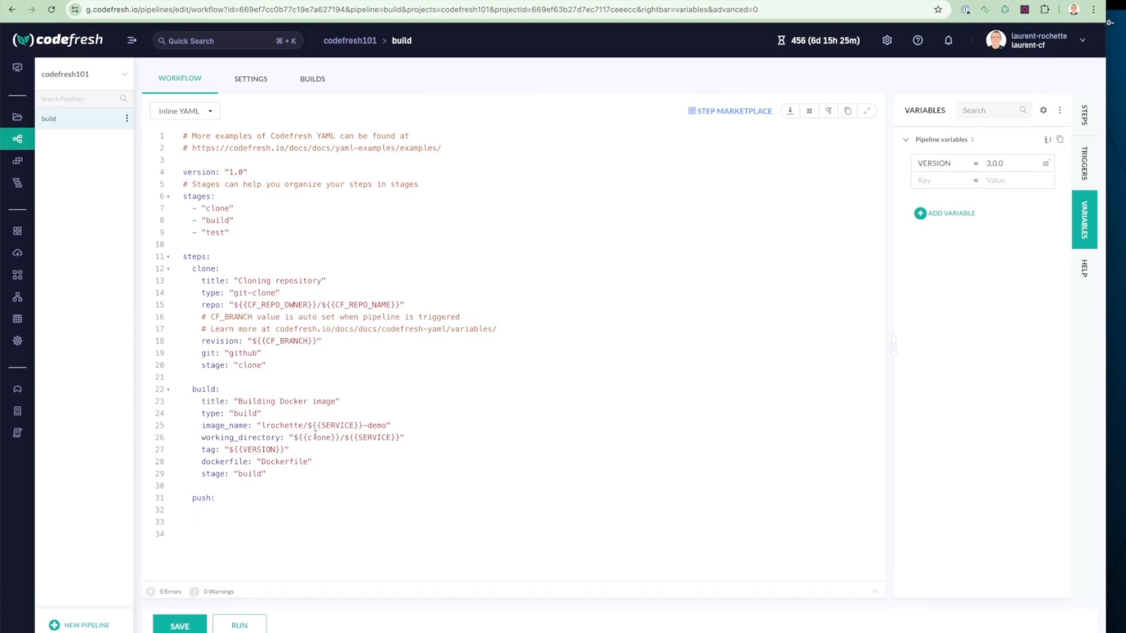
Add "registry: docker" to the build step below its dockerfile line and return to the push step.
left_click(326, 463)
key("Return")
type("registry")
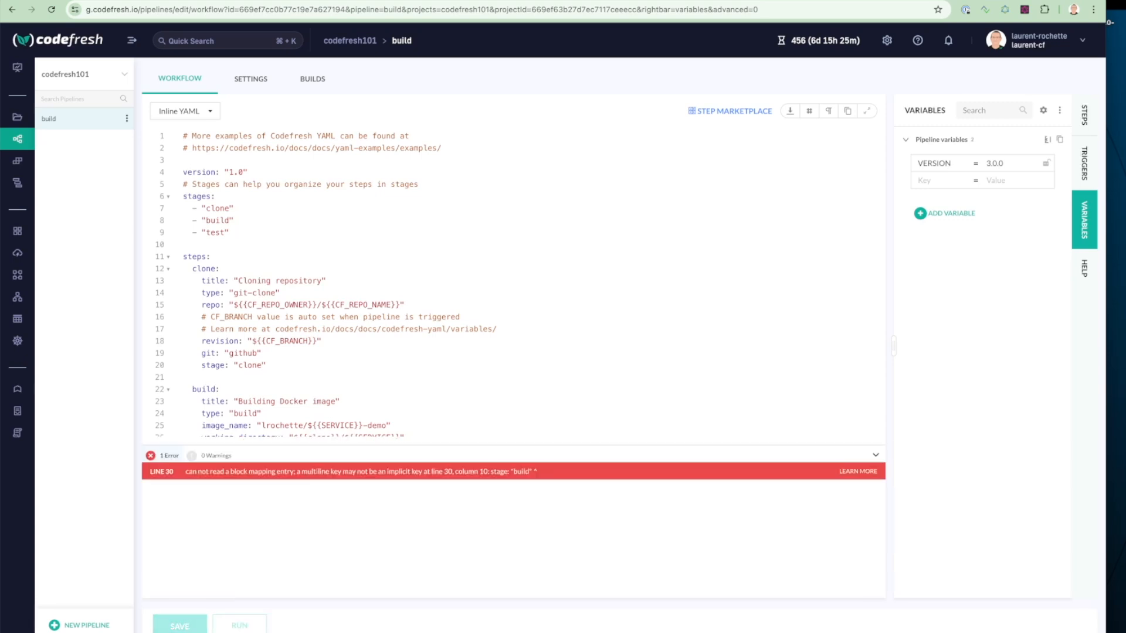
type(":")
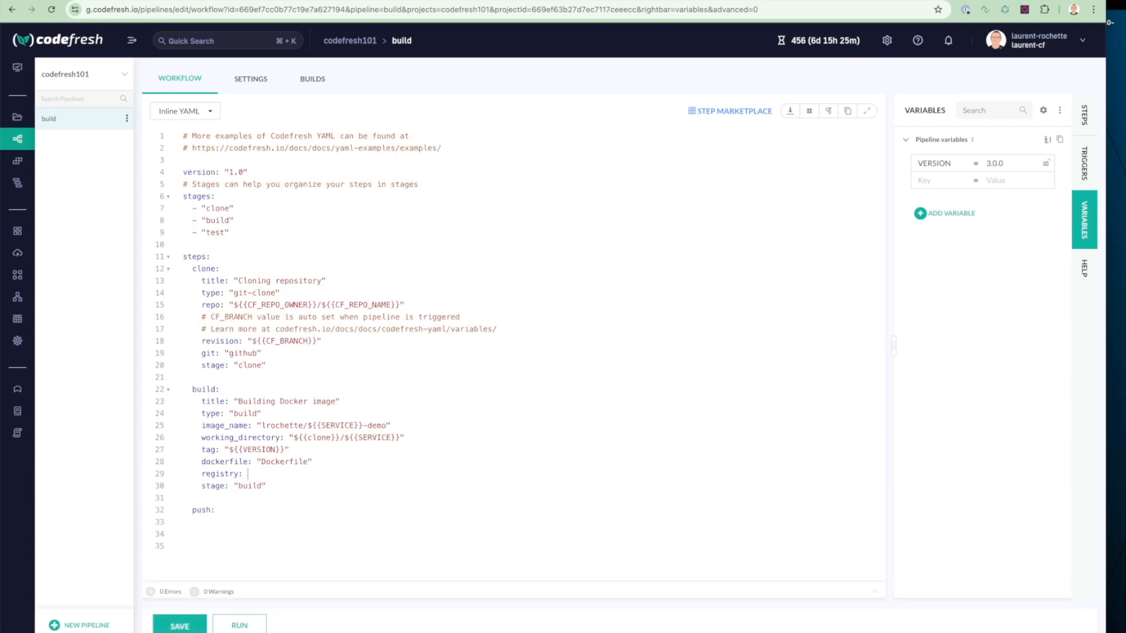
type(" docker")
left_click(256, 521)
Browse the available pipeline steps in the marketplace and among the account's own steps.
left_click(1085, 111)
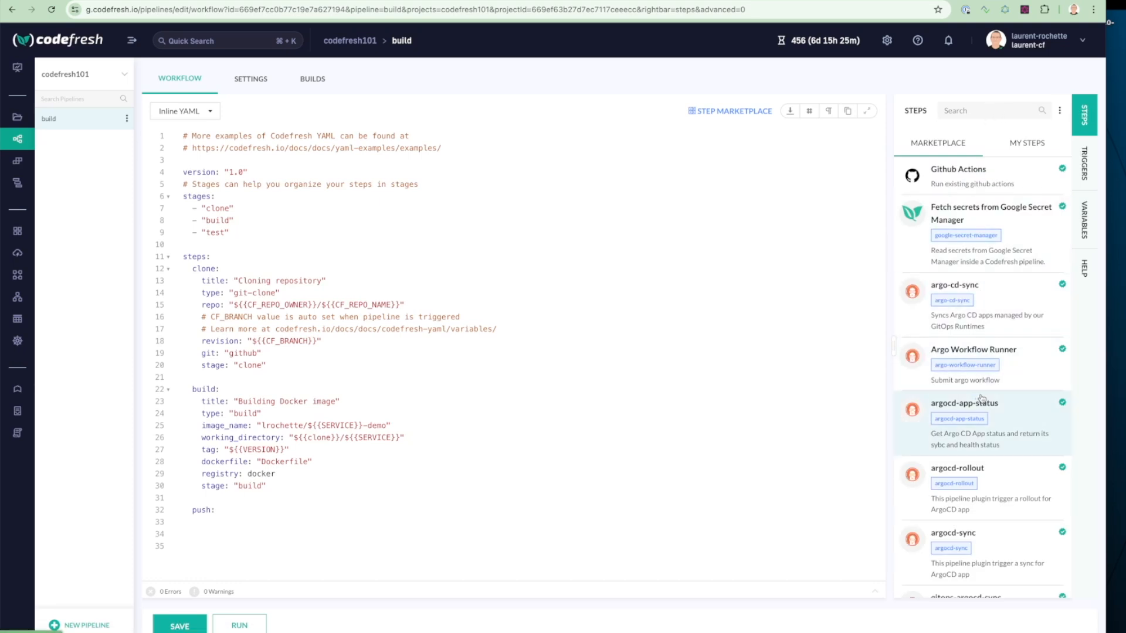
scroll(976, 393, "down", 10)
scroll(981, 398, "down", 10)
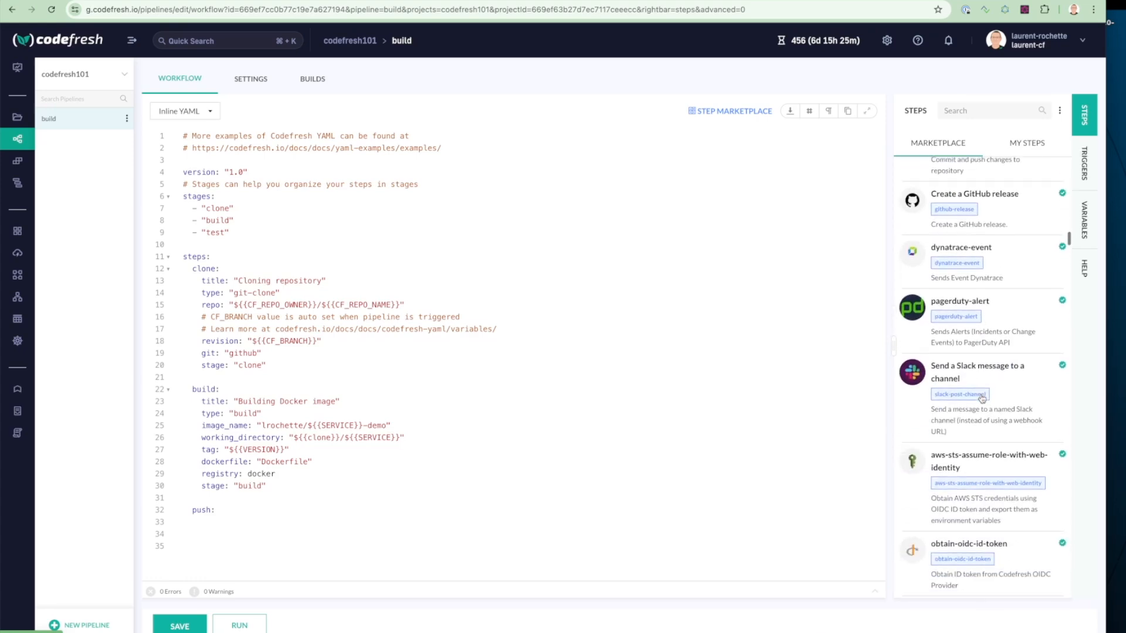
scroll(982, 399, "up", 20)
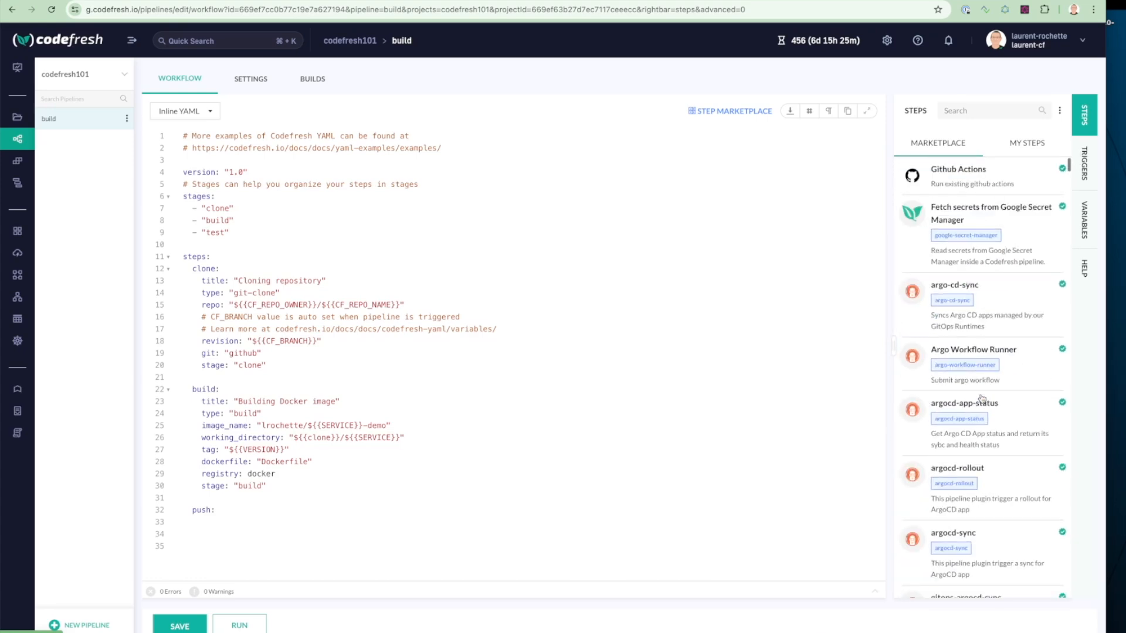
left_click(1028, 143)
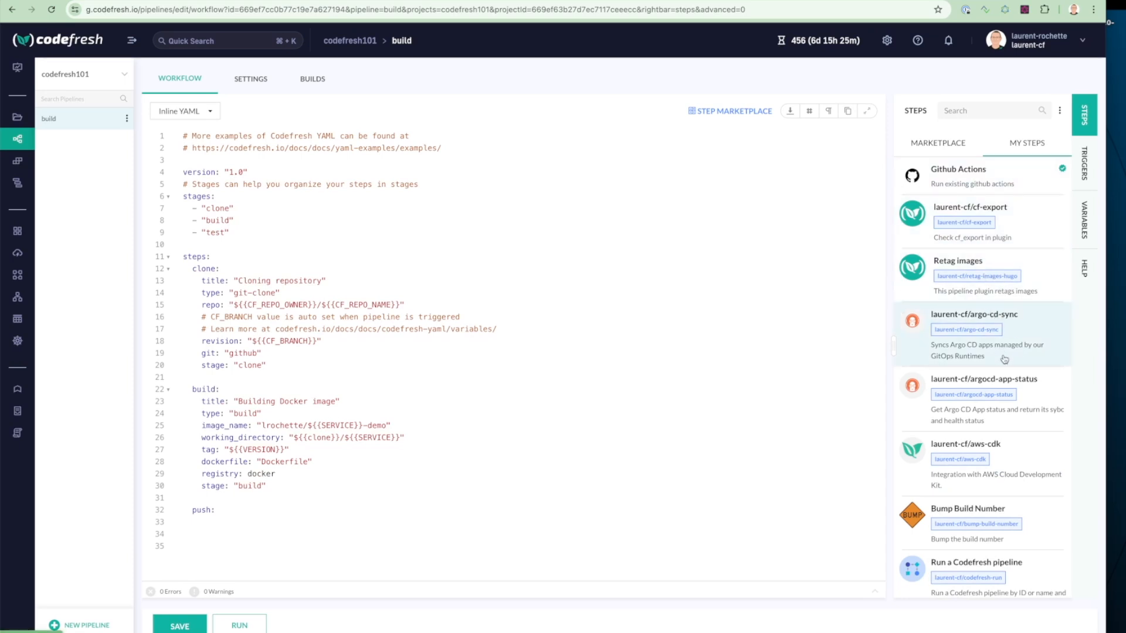
scroll(1003, 359, "down", 5)
scroll(1001, 360, "down", 10)
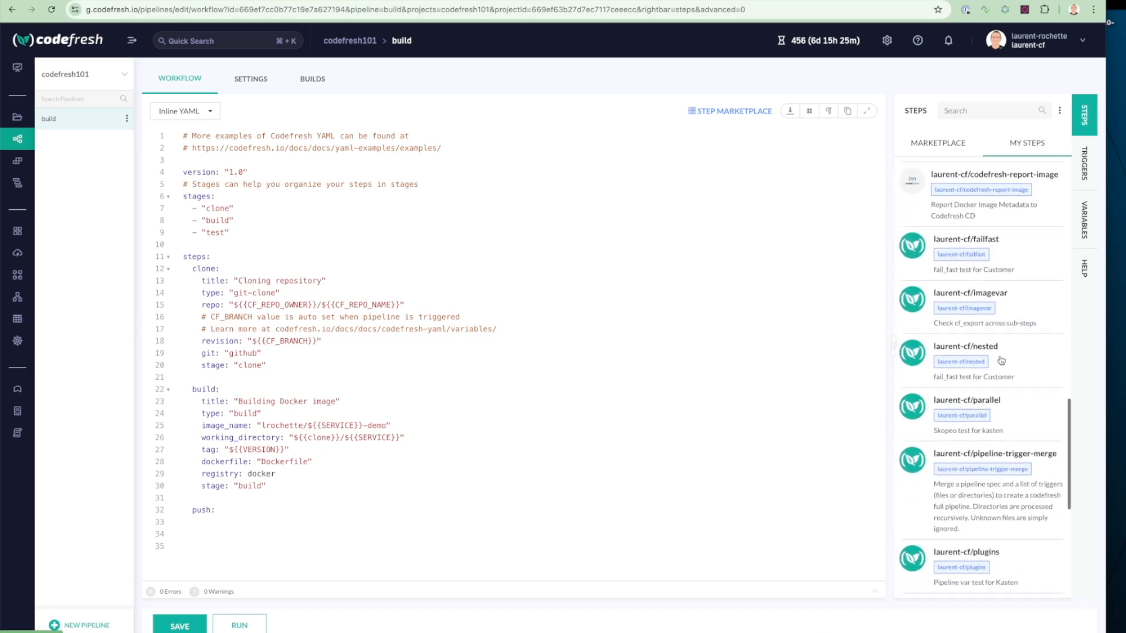
scroll(1001, 360, "up", 20)
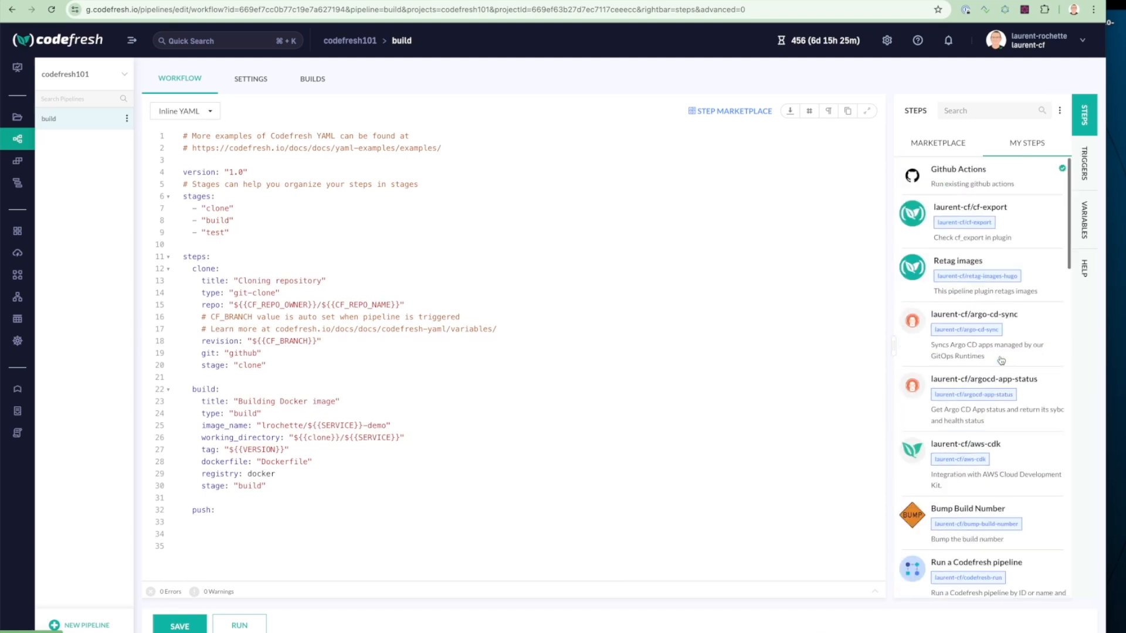
Search the marketplace steps for "push", open "Push an image", copy its step YAML and close the dialog.
left_click(953, 149)
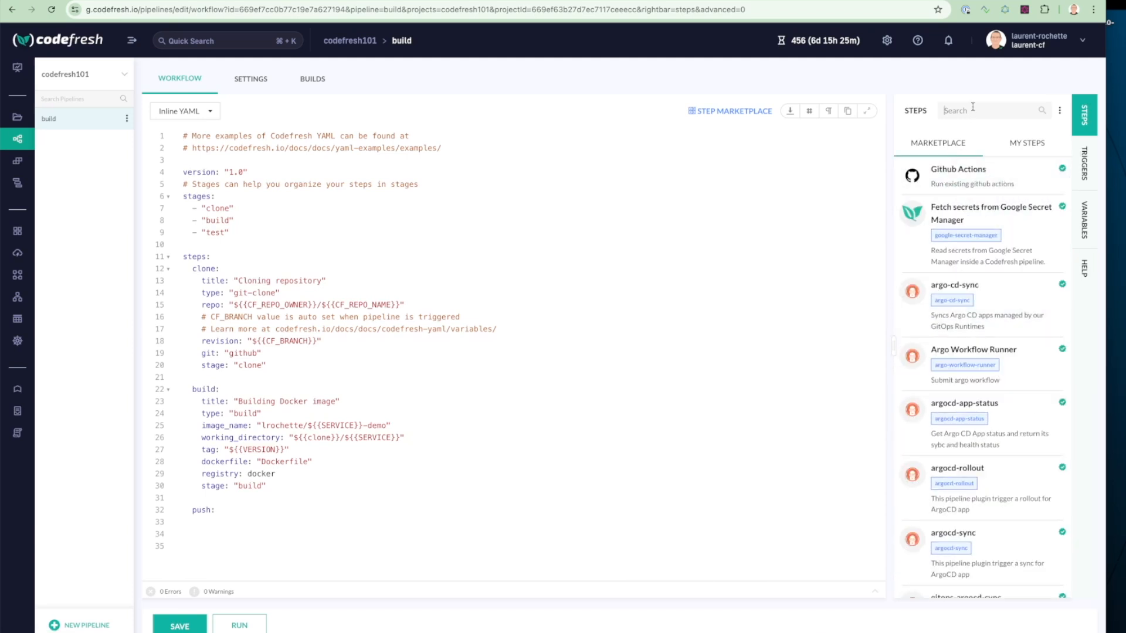
left_click(945, 111)
type("push")
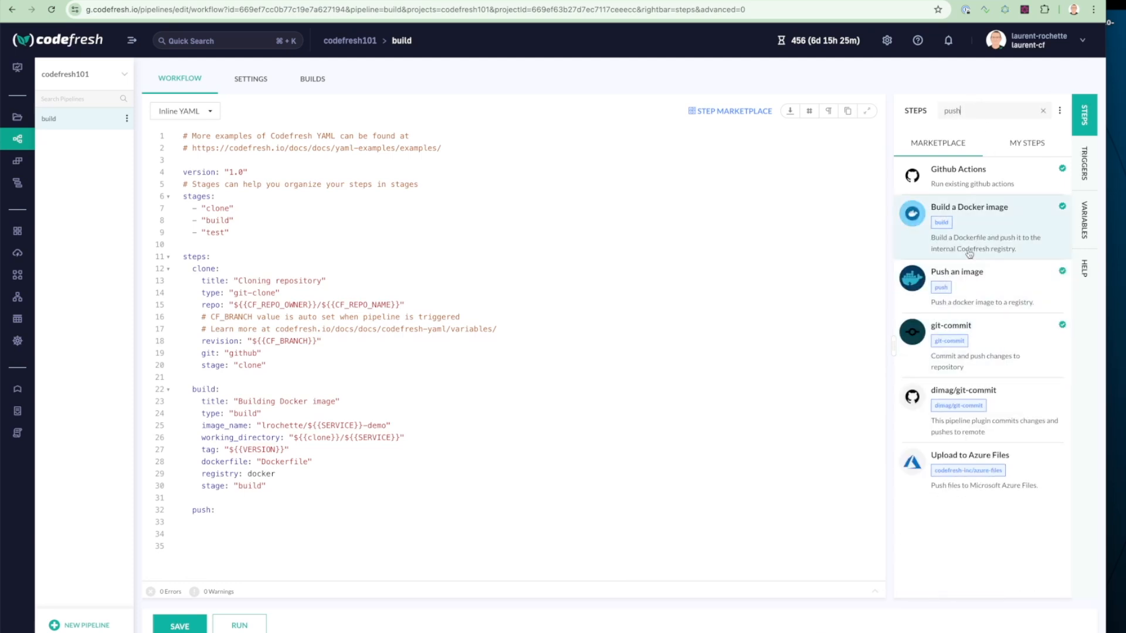
left_click(967, 276)
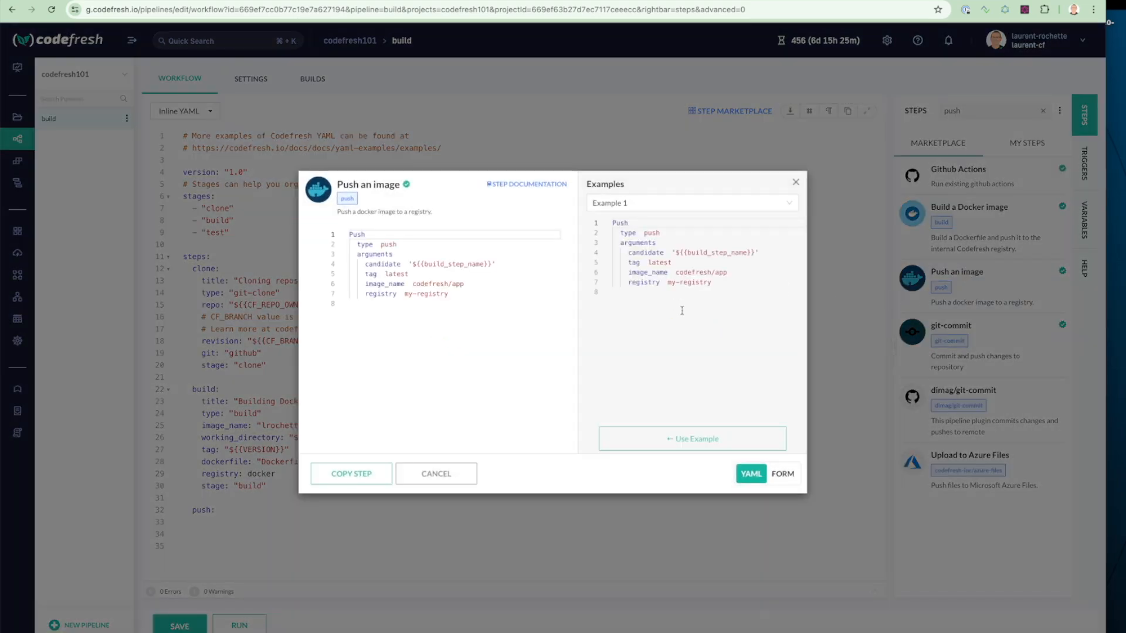
left_click(790, 205)
left_click(614, 295)
left_click(367, 475)
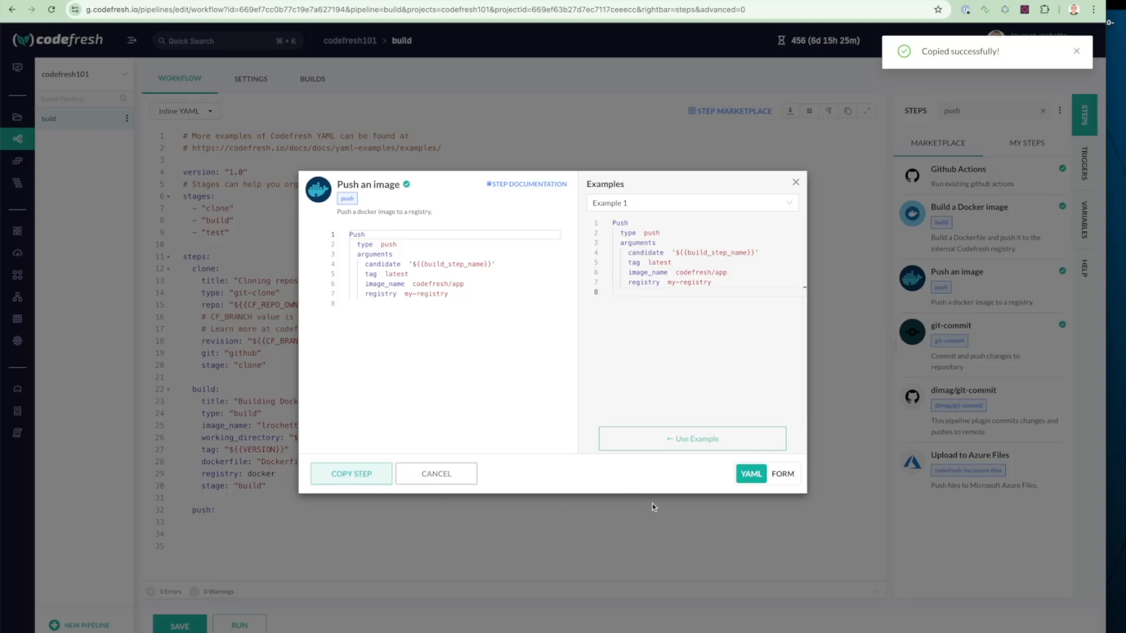
left_click(795, 183)
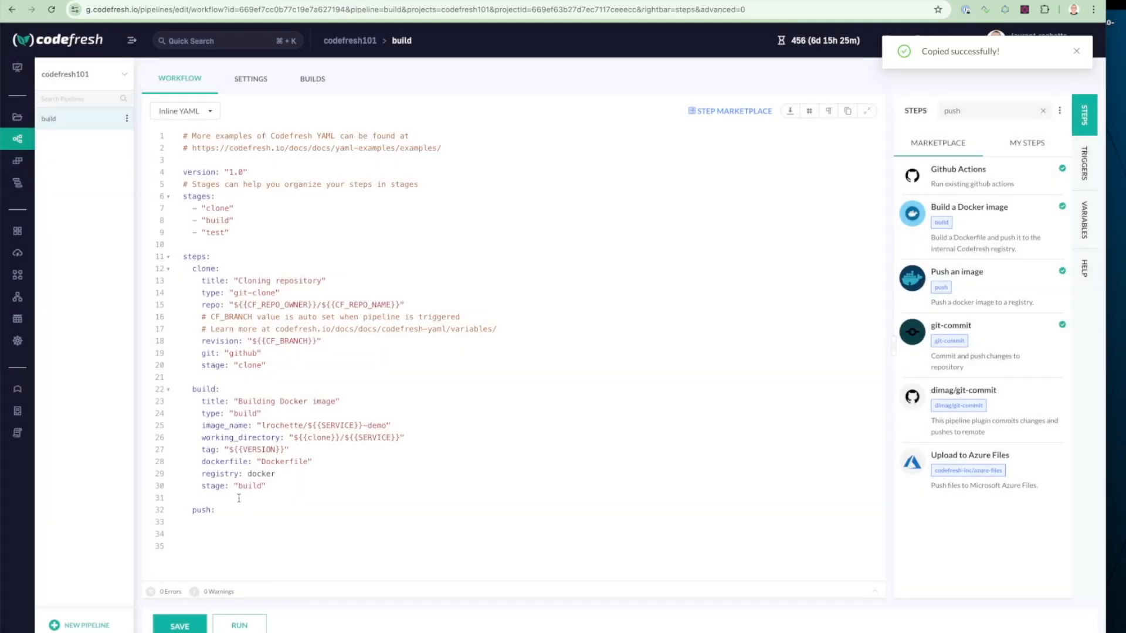
Replace the placeholder "push:" line below the build step with the copied push step YAML.
left_click_drag(231, 505, 114, 508)
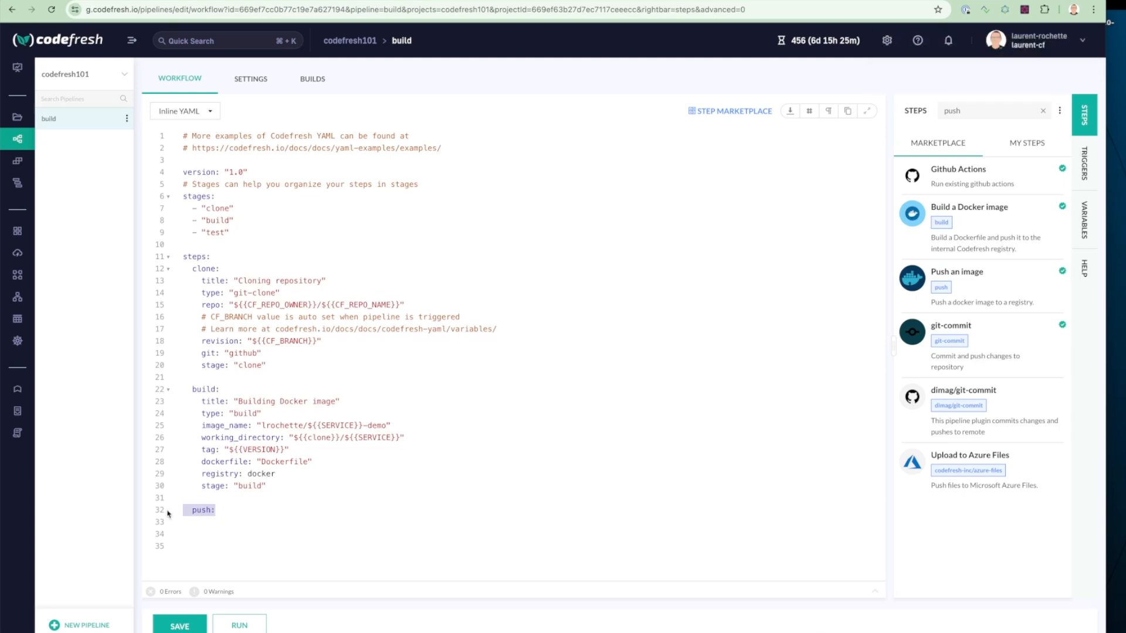
key("super+v")
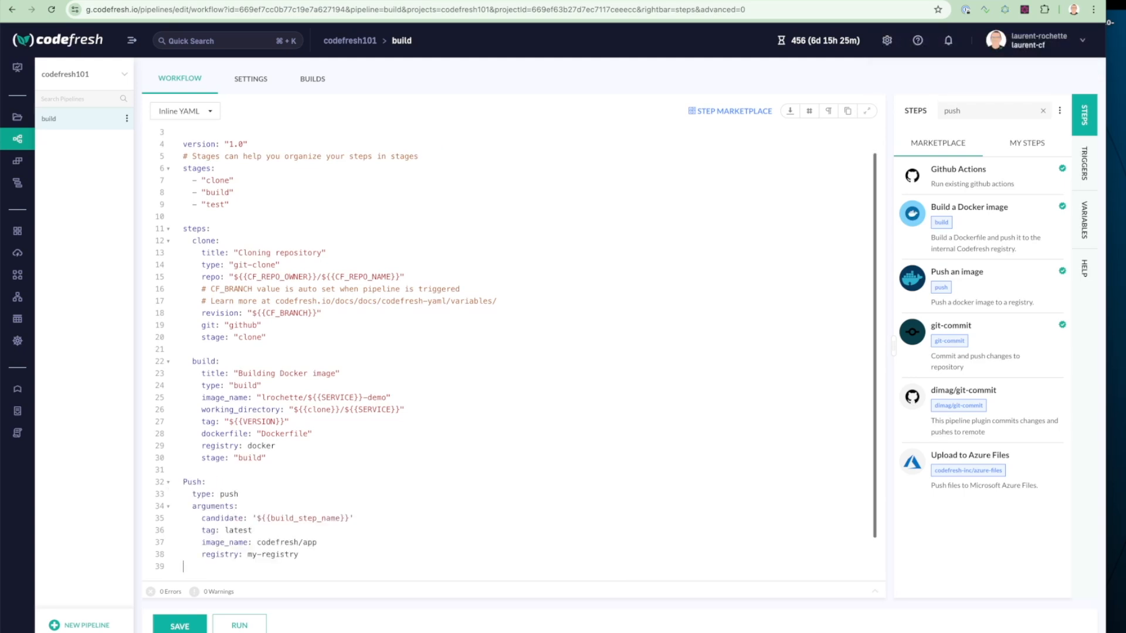
scroll(235, 403, "down", 3)
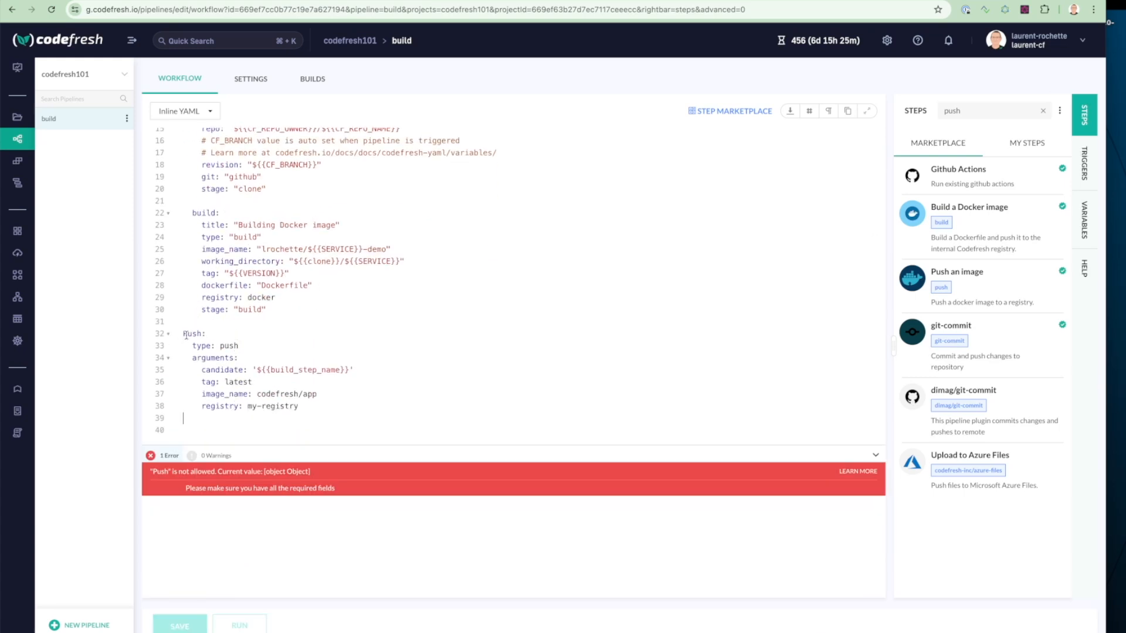
Indent the whole pasted Push block by four spaces.
left_click_drag(306, 405, 164, 342)
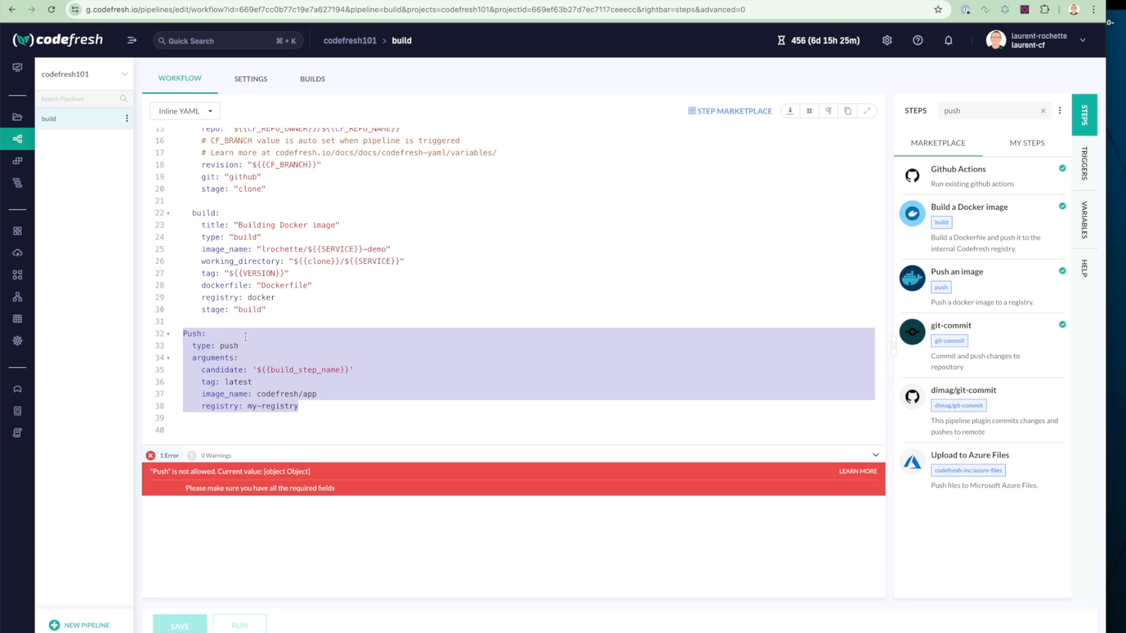
key("Tab")
key("Tab")
key("Tab")
key("Tab")
key("Tab")
key("Tab")
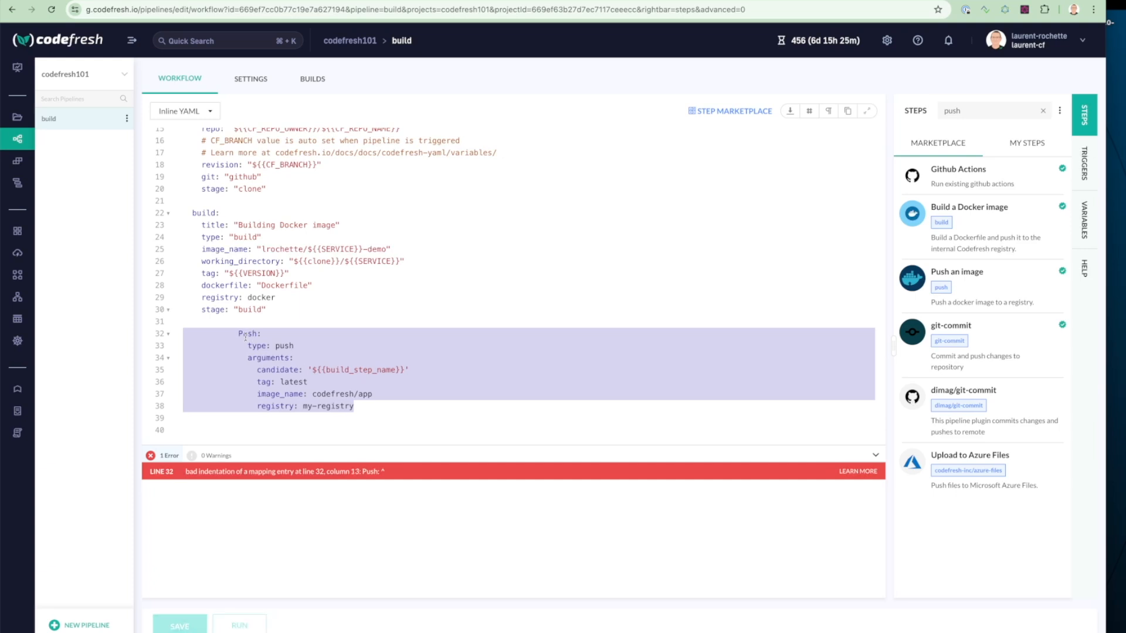
key("shift+Tab")
key("shift+Tab")
key("shift+Tab")
key("shift+Tab")
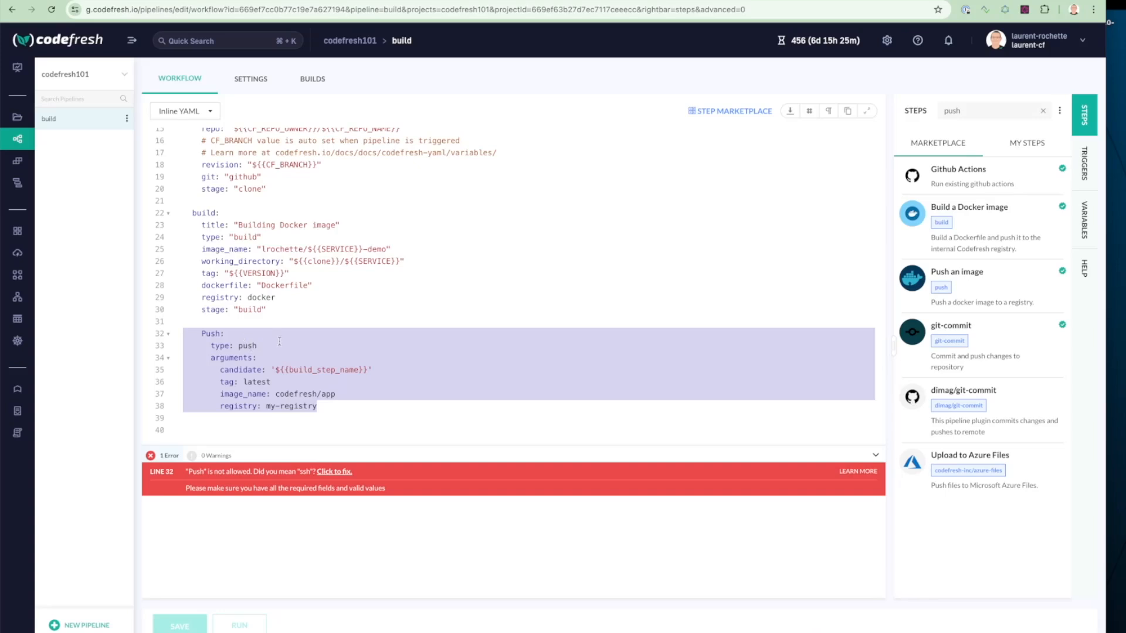
key("super+slash")
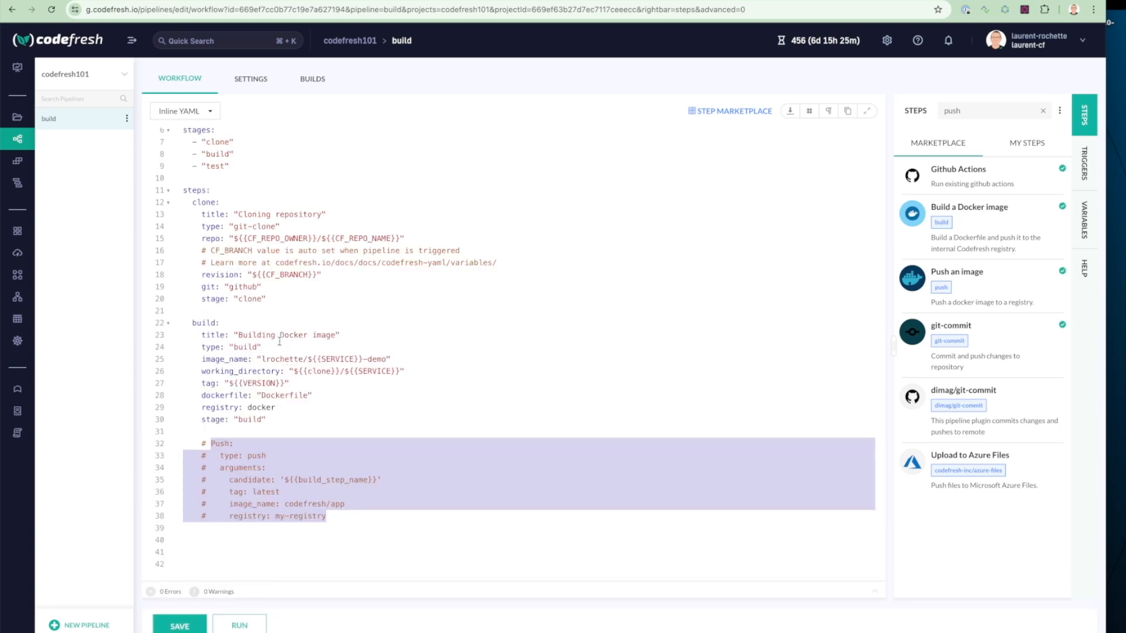
key("super+slash")
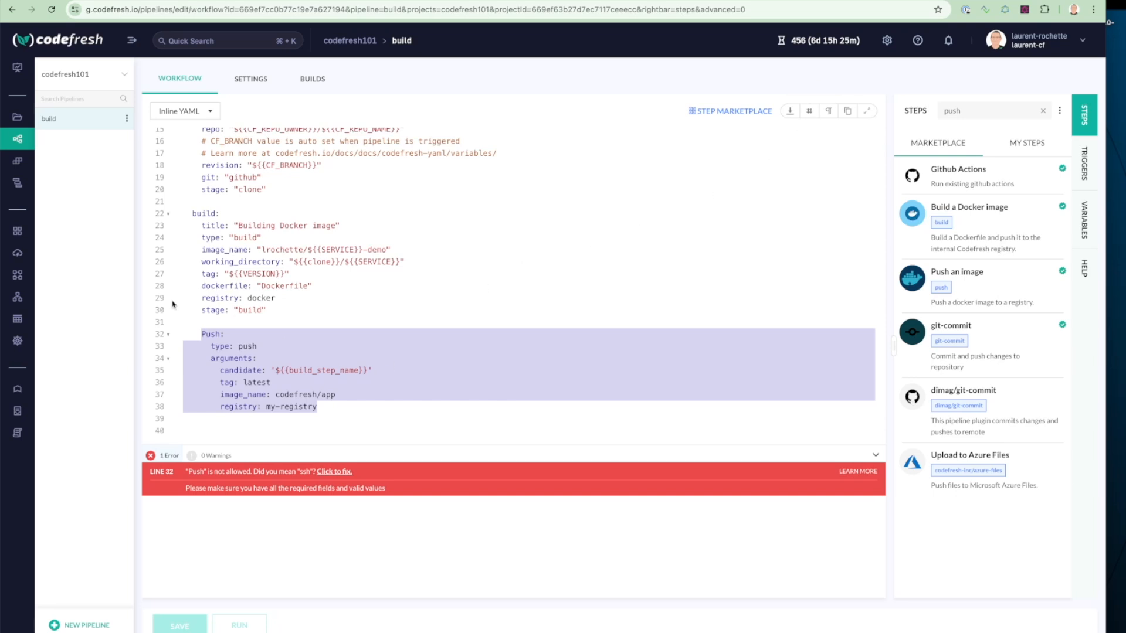
left_click(221, 335)
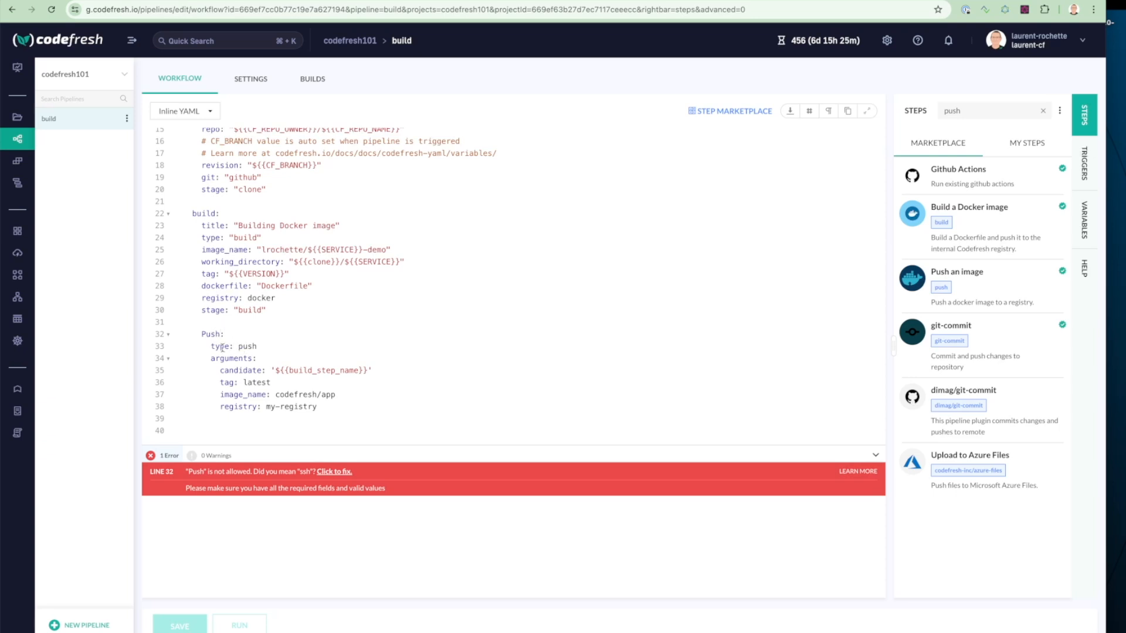
Add "tile: Push to Docker" below the Push step's type line and set its candidate to '${{build}}'.
left_click(267, 346)
key("Return")
type("tile")
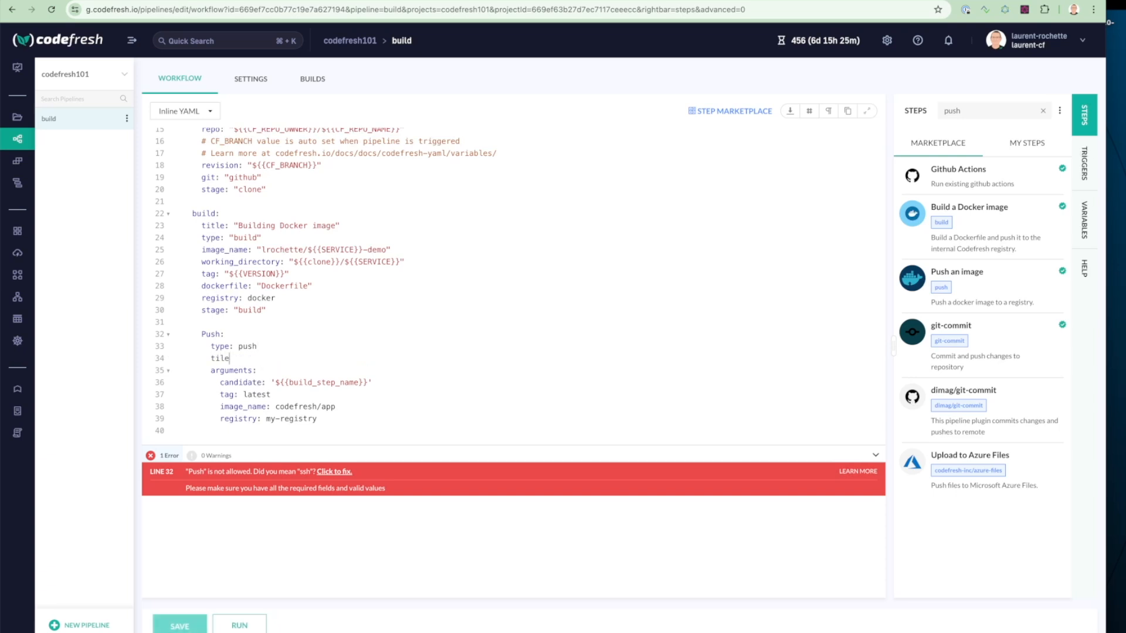
type(": Push to Docker")
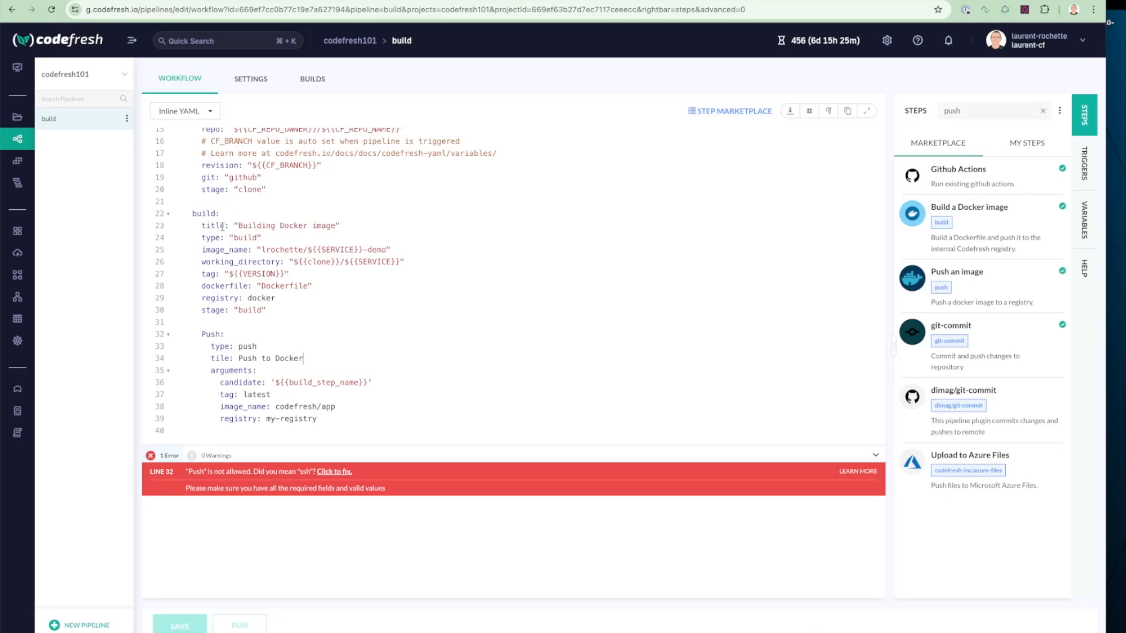
left_click_drag(313, 382, 358, 382)
key("BackSpace")
Turn the Push step's tag argument into a tags list containing latest and ${{VERSION}}, copied from the build step.
left_click_drag(230, 274, 282, 274)
key("ctrl+c")
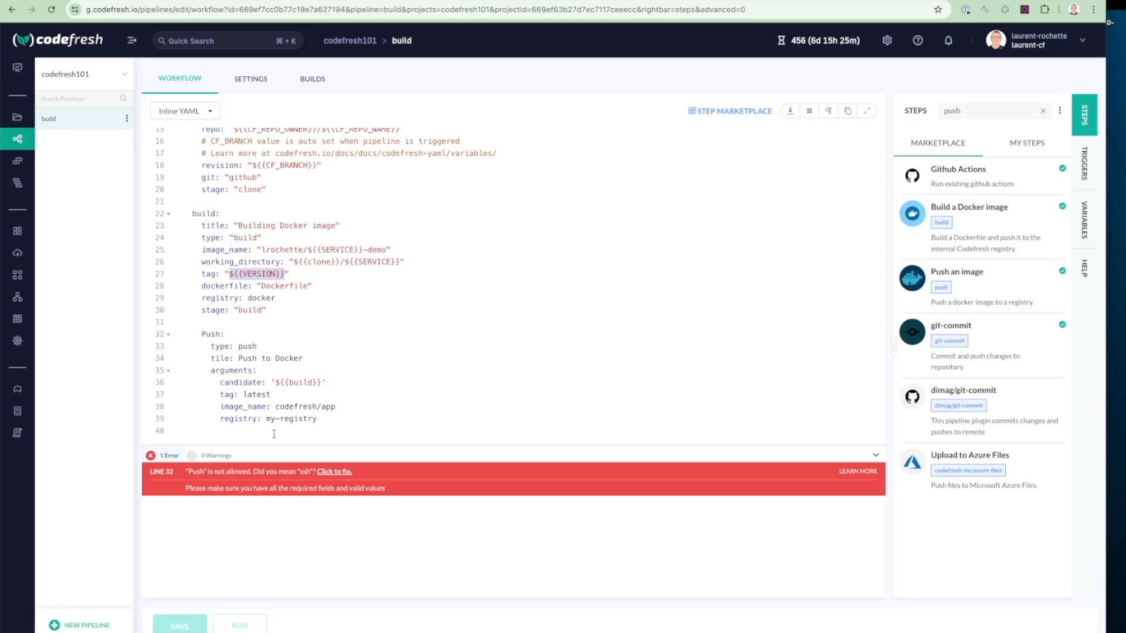
left_click(236, 395)
type("s")
left_click(248, 394)
key("Return")
type("-")
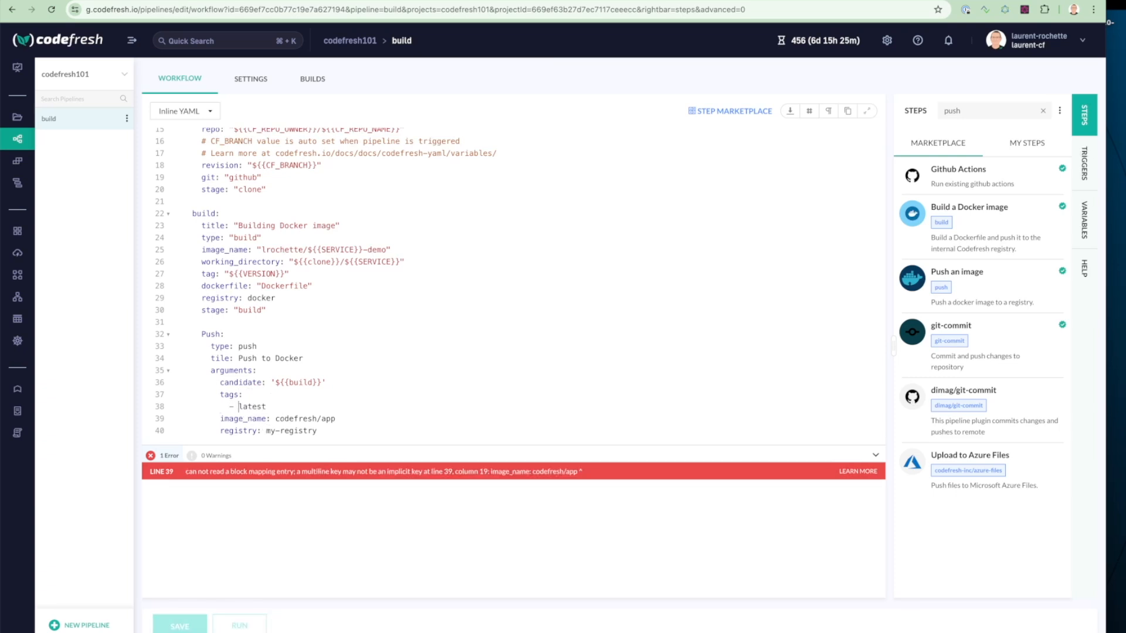
left_click(279, 405)
key("Return")
type("-")
key("ctrl+v")
key("ctrl+s")
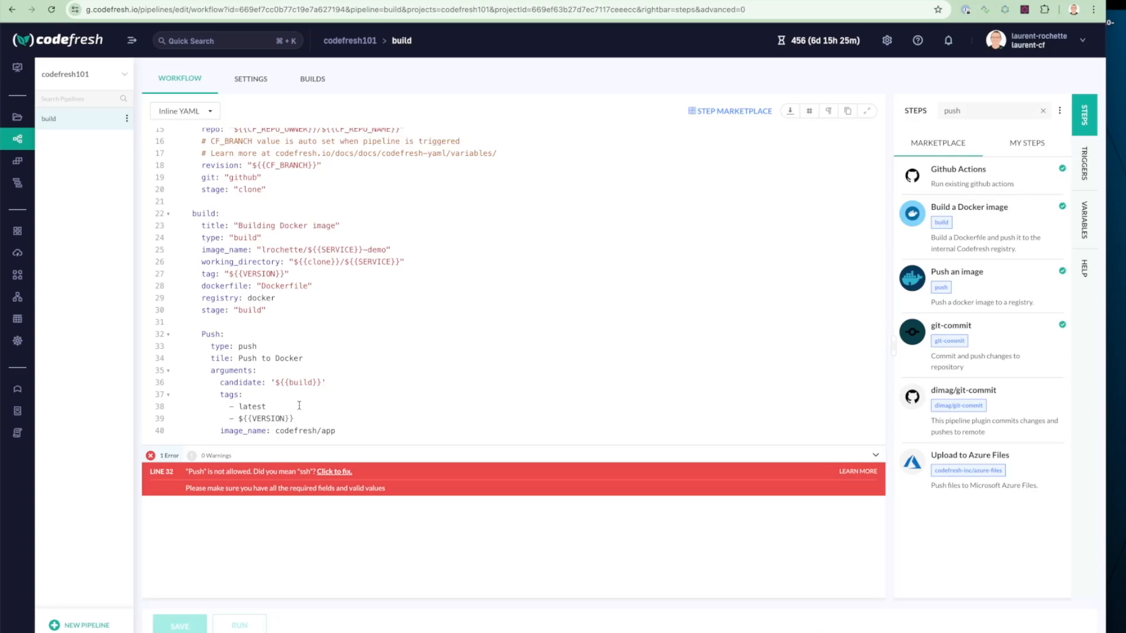
Replace the Push step's image_name with the build step's quoted image name and set its registry to docker.
scroll(303, 405, "down", 2)
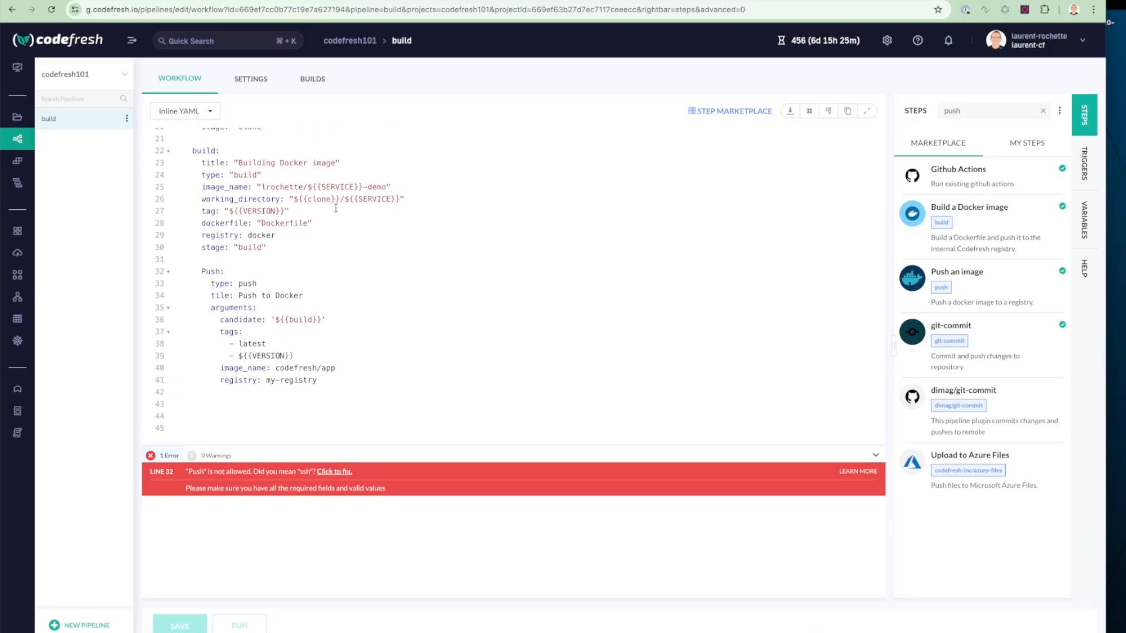
left_click(261, 186)
left_click_drag(257, 187, 407, 187)
key("super+c")
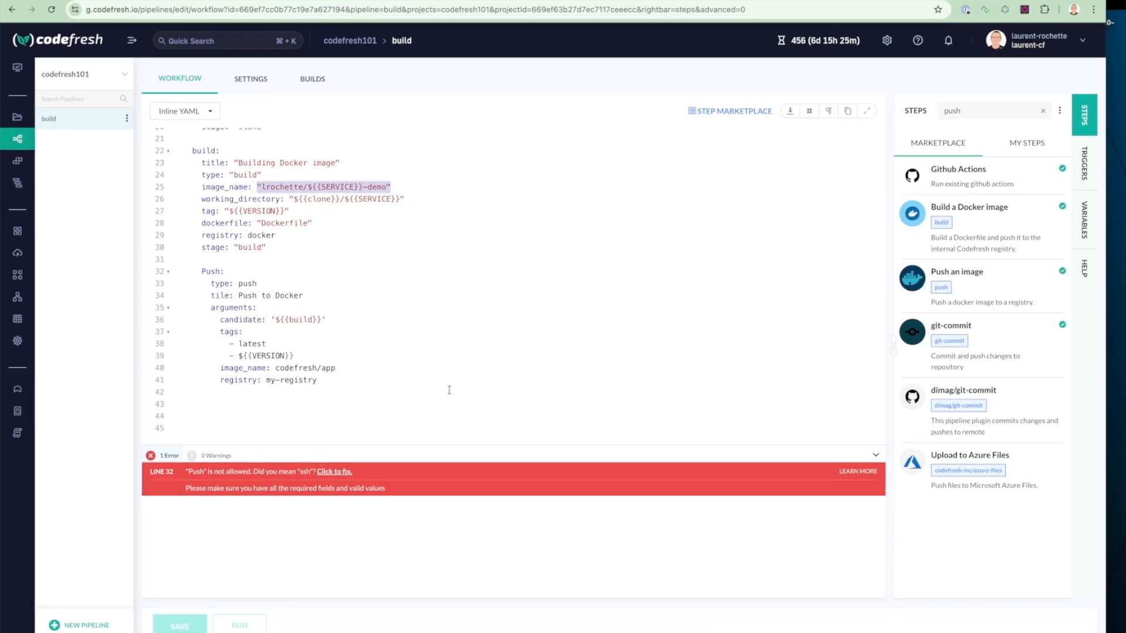
left_click_drag(277, 368, 335, 367)
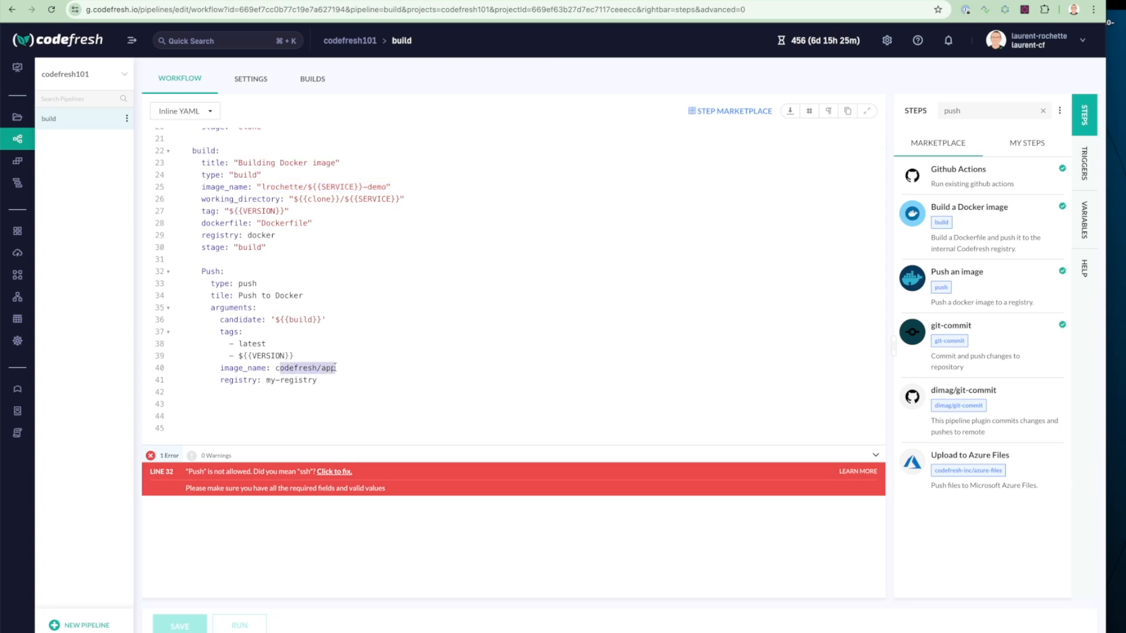
key("super+v")
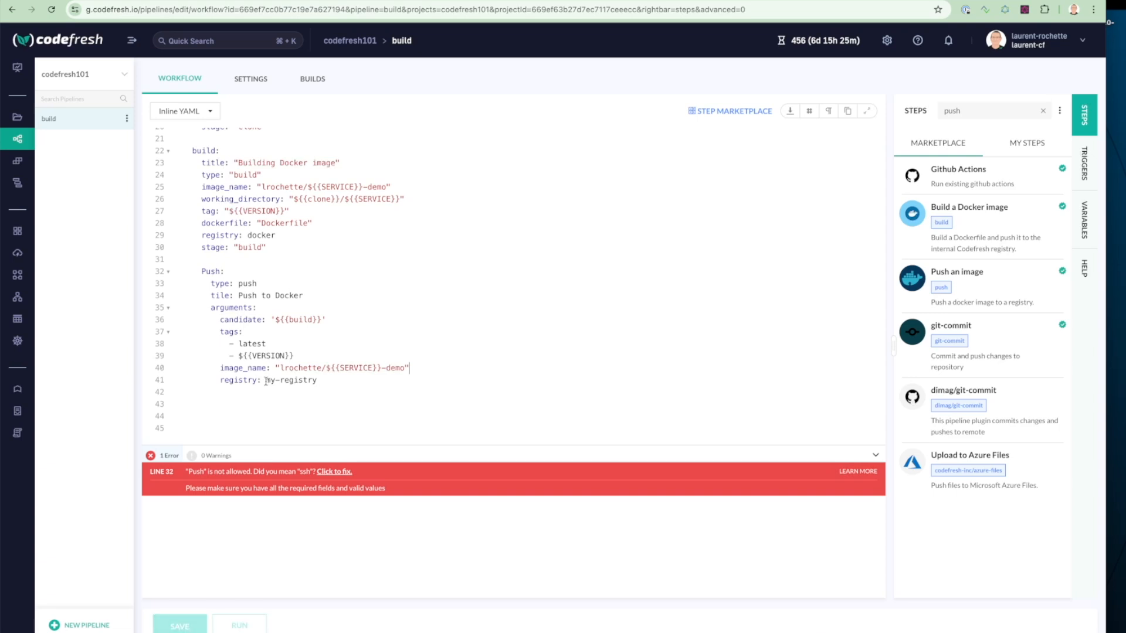
left_click_drag(266, 380, 317, 382)
type("docker")
Outdent the whole Push block one level so it lines up with the build step.
left_click(185, 303, "shift")
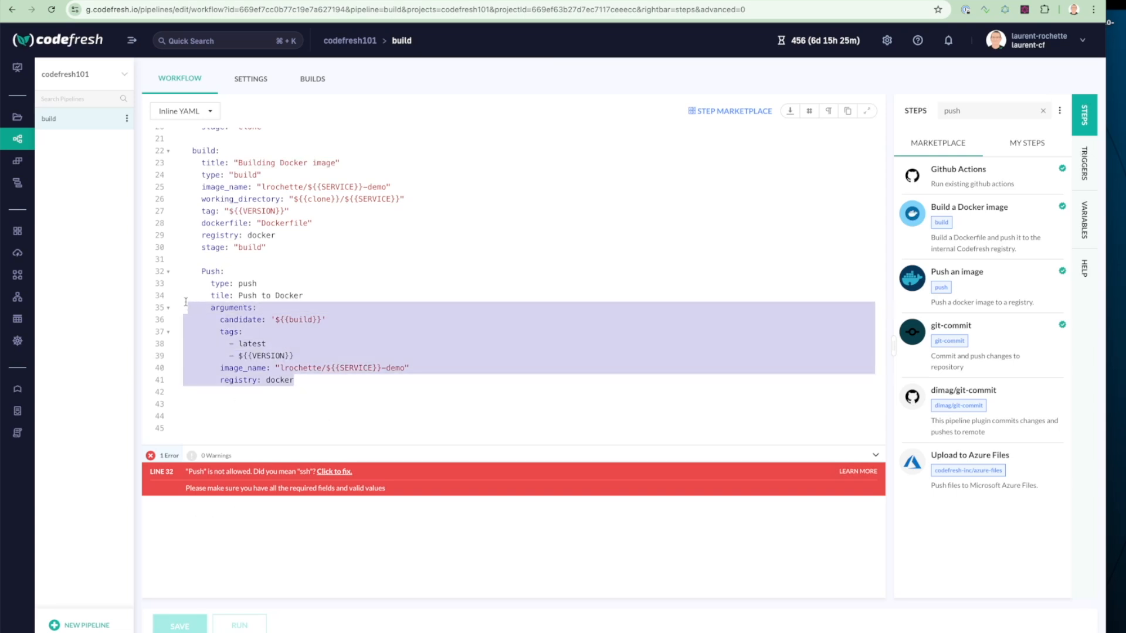
left_click_drag(185, 303, 166, 280)
key("shift+Tab")
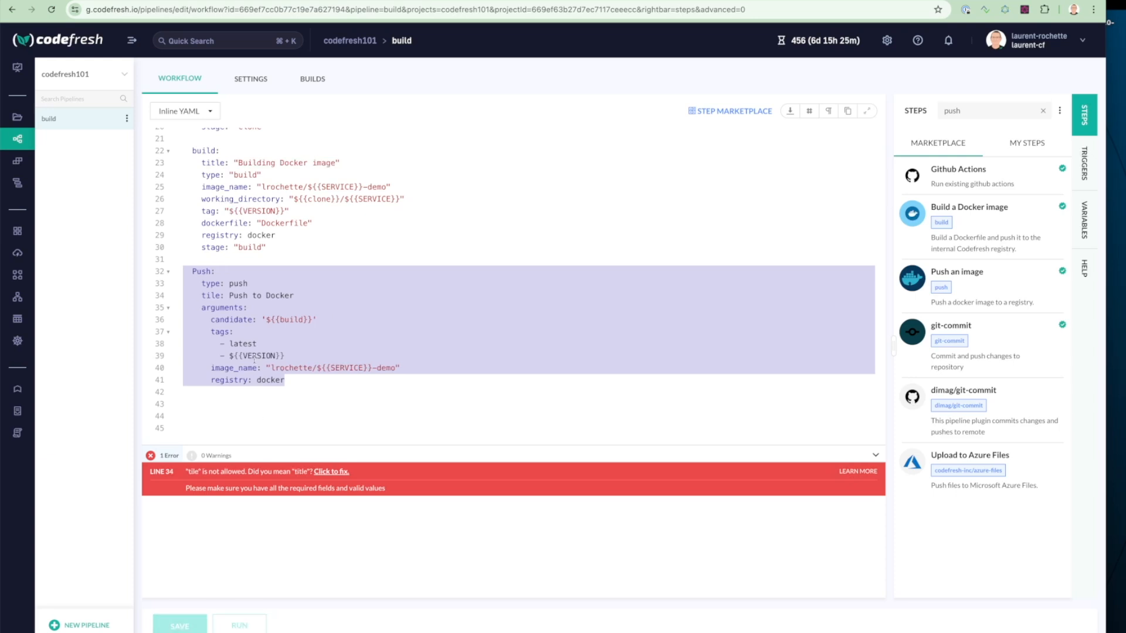
Correct the Push step's "tile" key to "title" and save the pipeline.
left_click(211, 295)
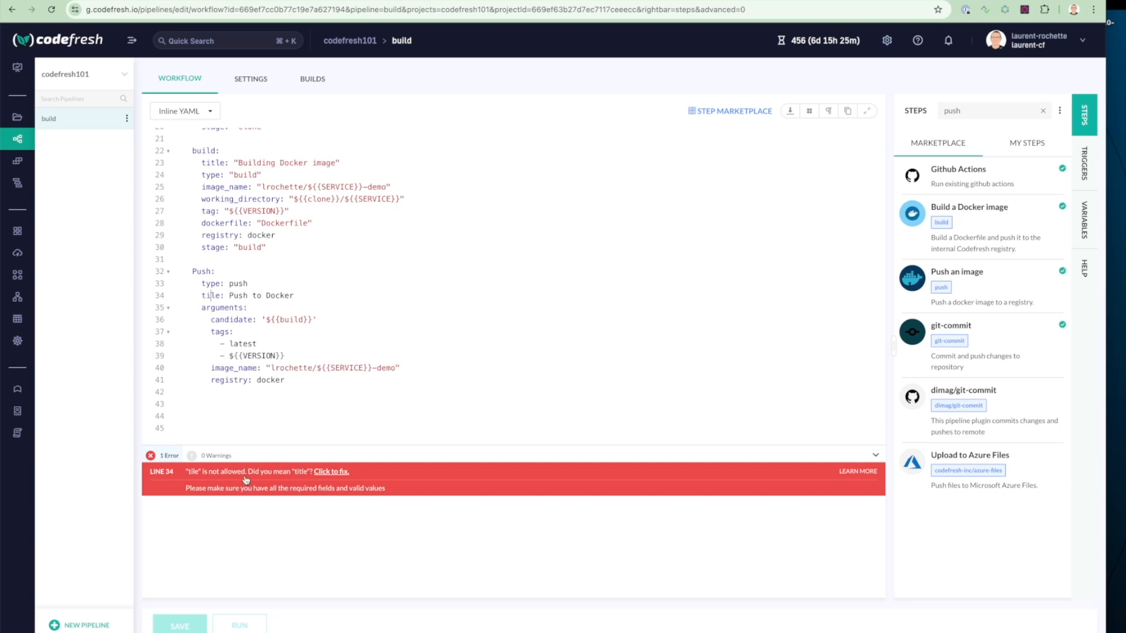
type("t")
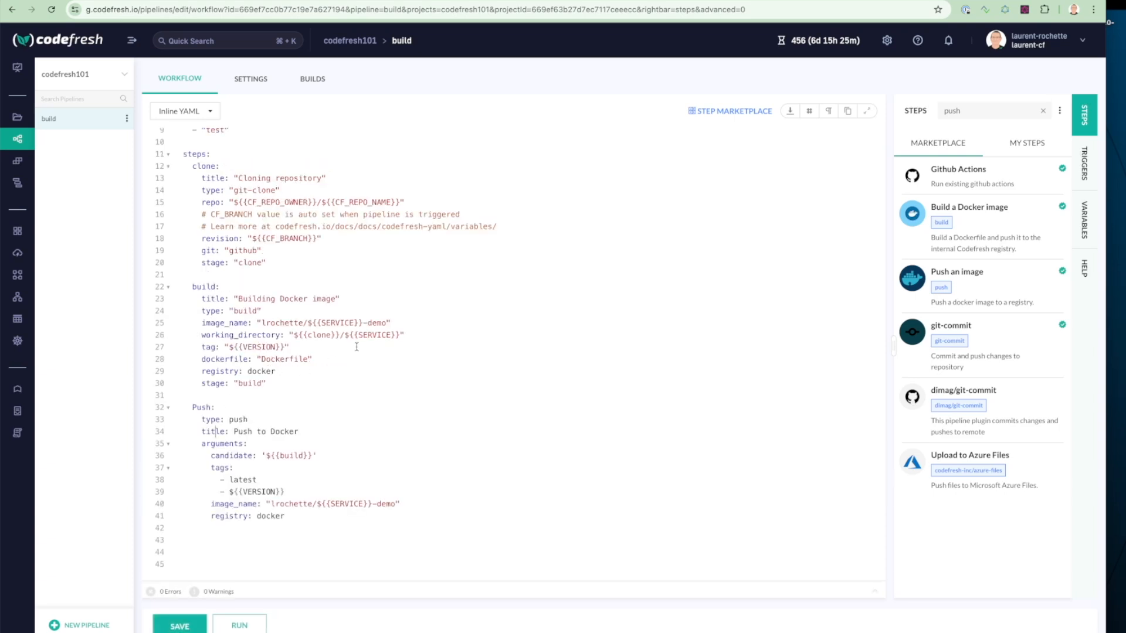
left_click(193, 629)
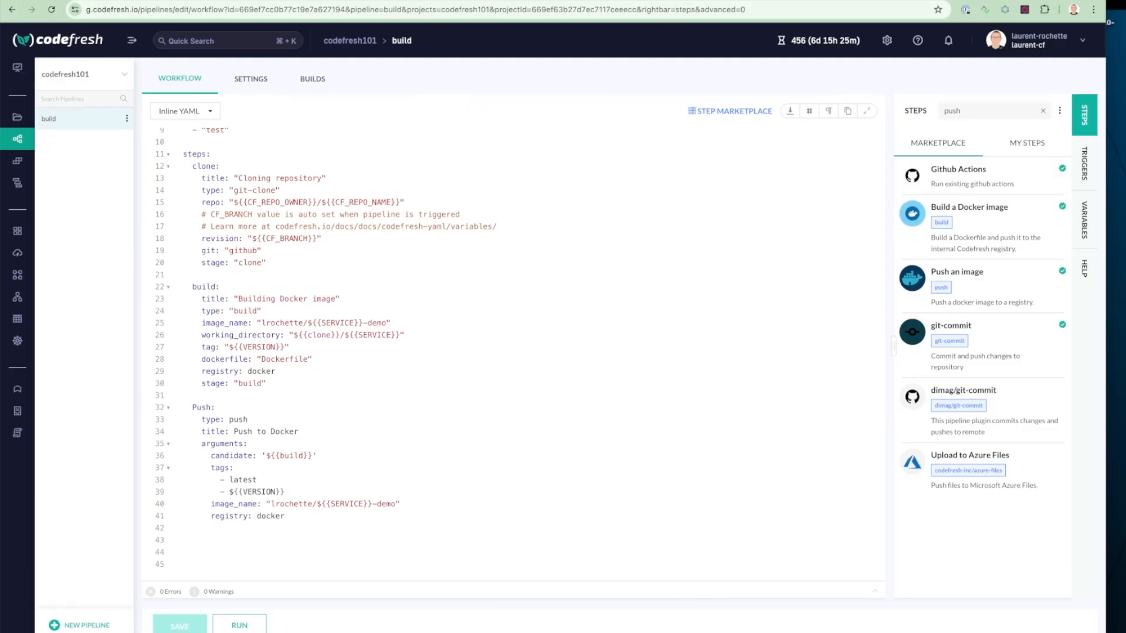
Run the pipeline simulating the push-vote trigger on the master branch, expanding its build variables before starting.
left_click(240, 625)
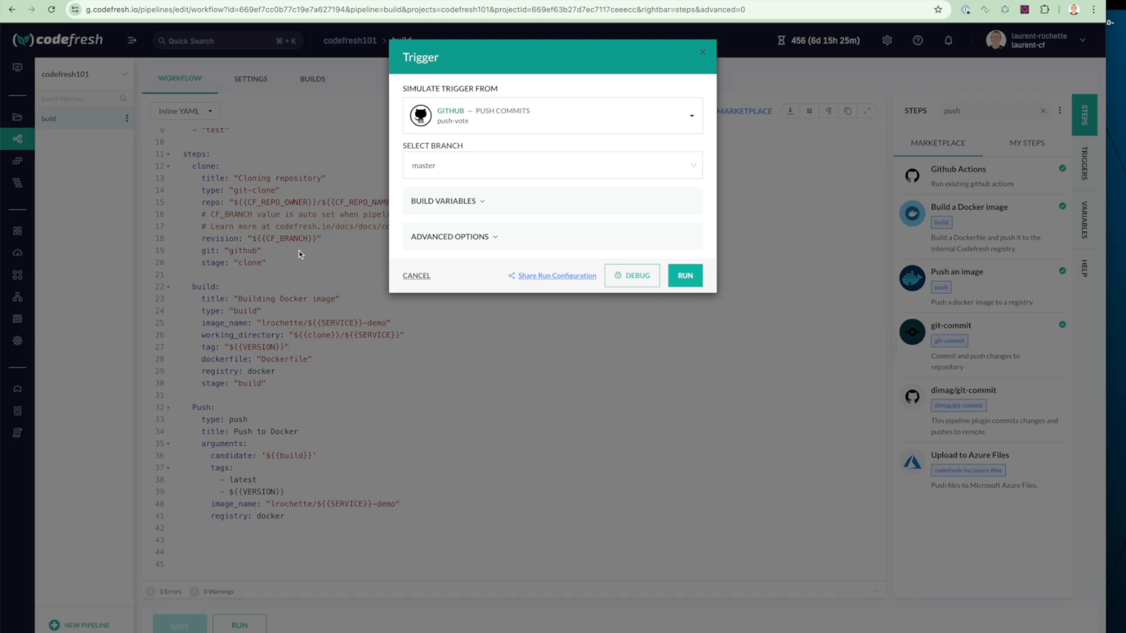
left_click(477, 119)
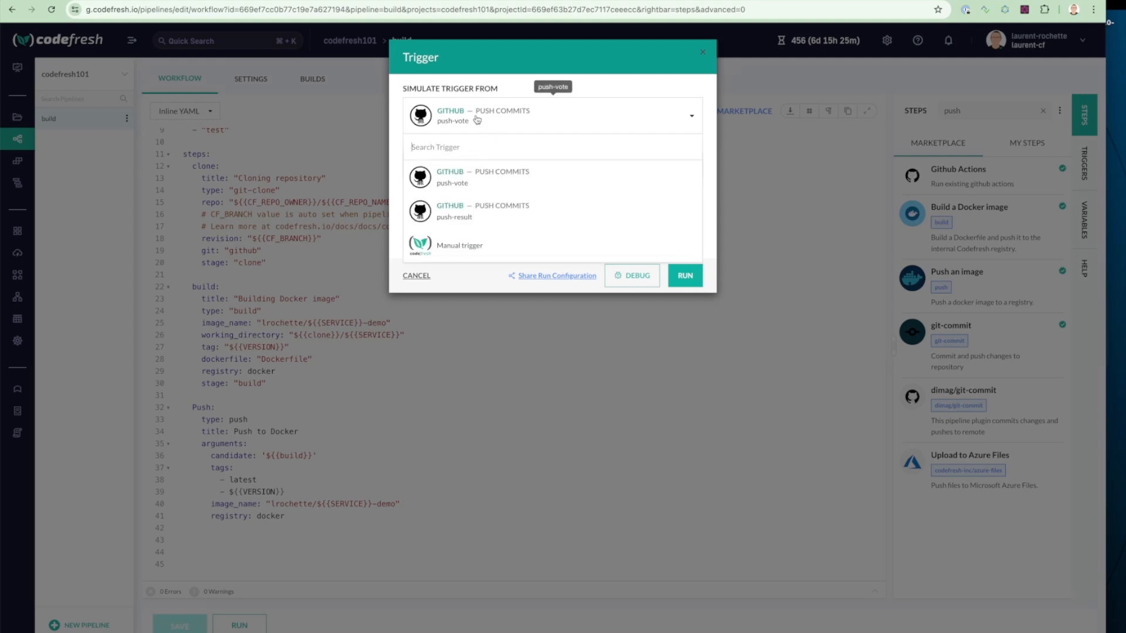
left_click(496, 186)
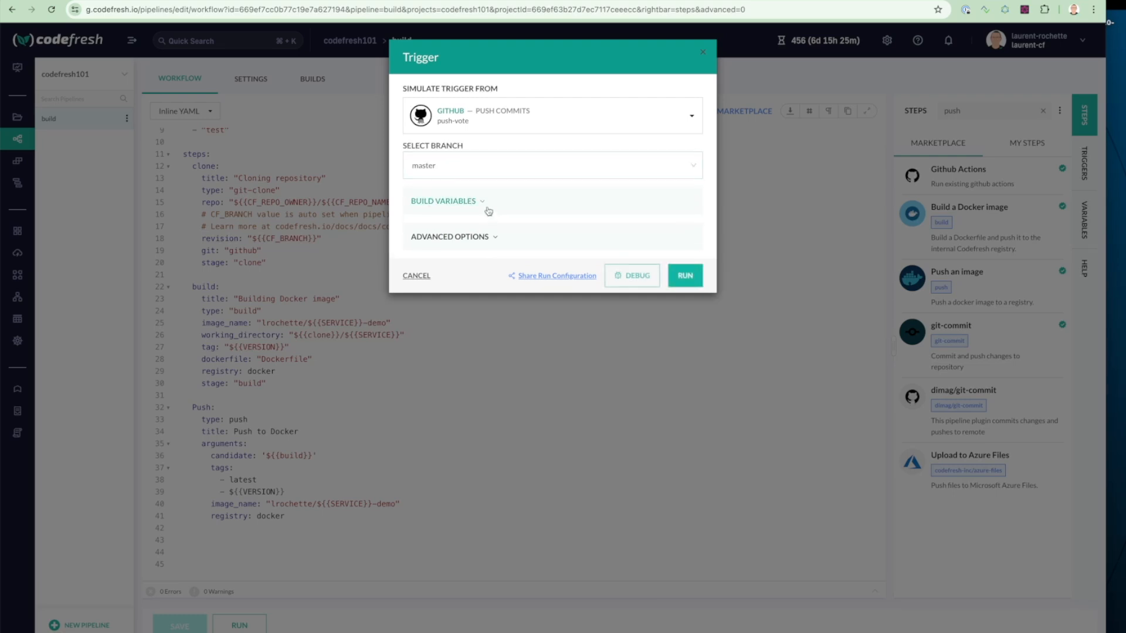
left_click(481, 204)
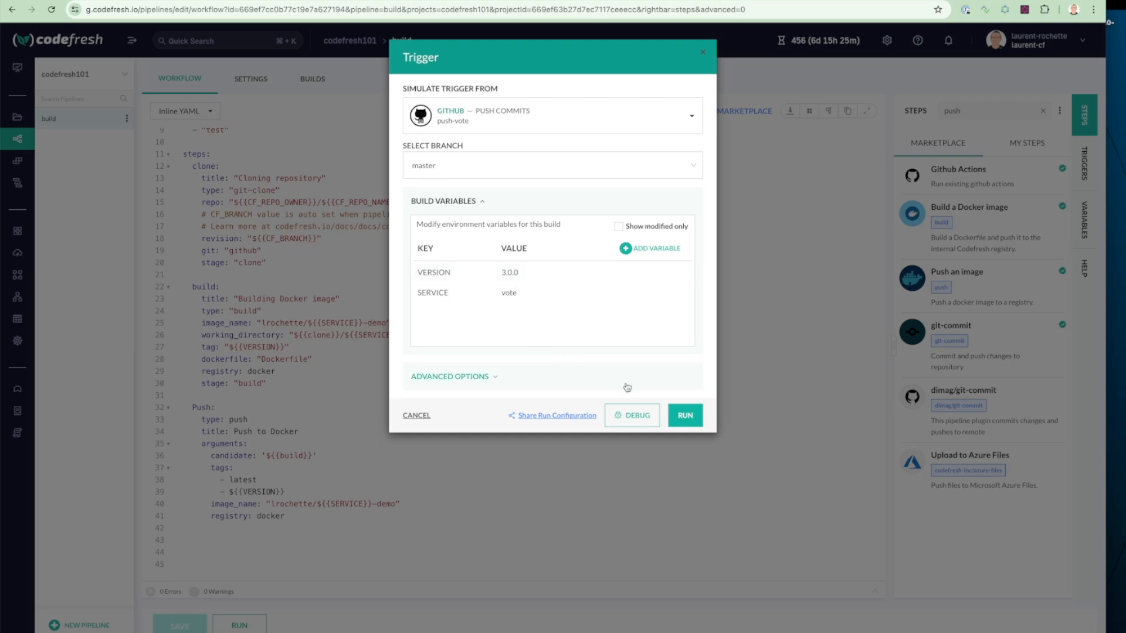
left_click(685, 416)
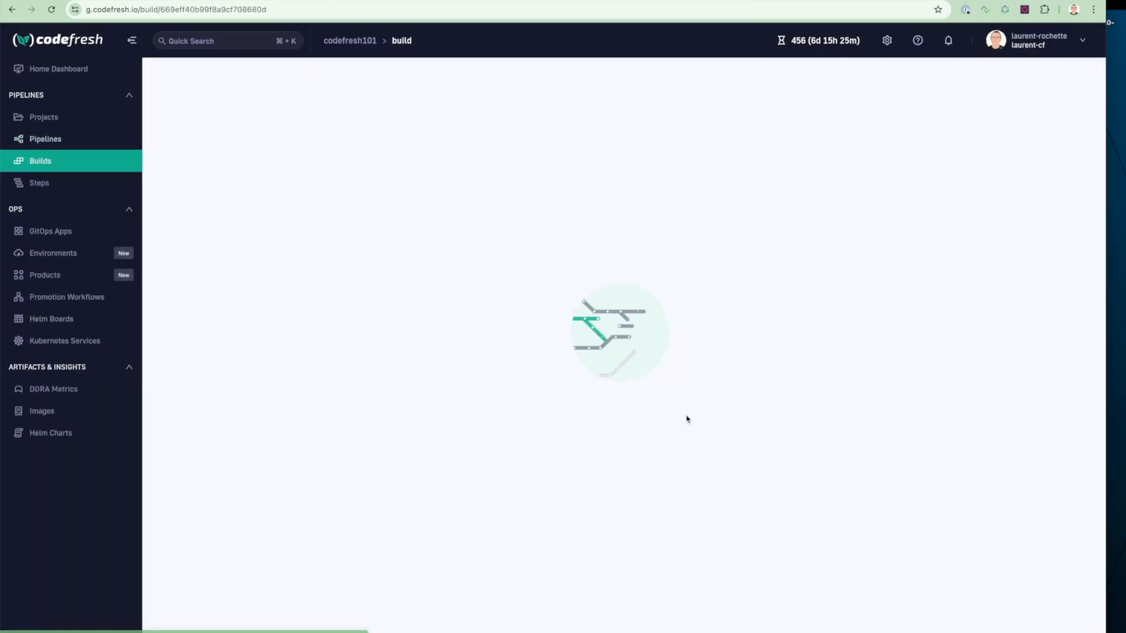